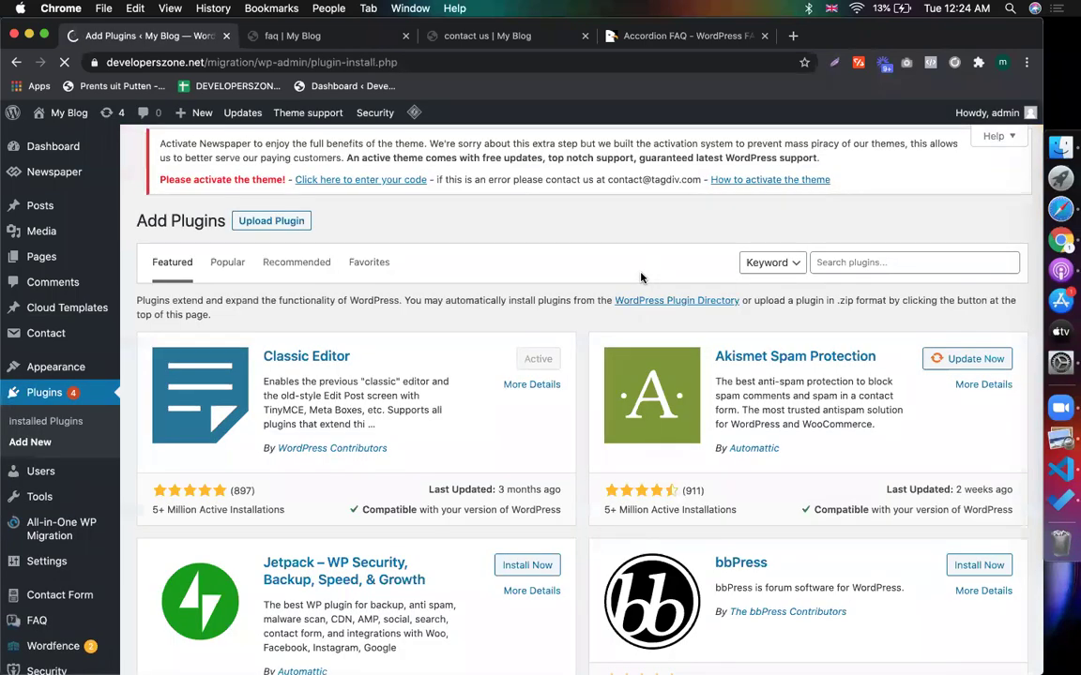
# Upload the plugin archive elfsight-social-media-icons-cc.zip from the Downloads folder and install it.
pyautogui.click(268, 147)
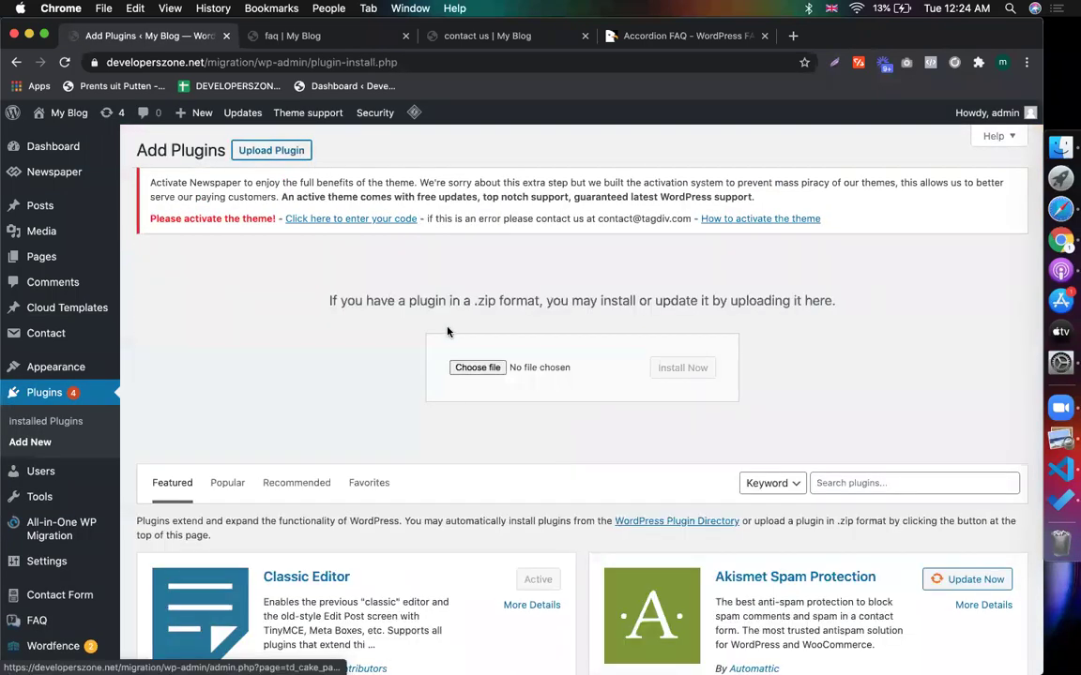
pyautogui.click(476, 366)
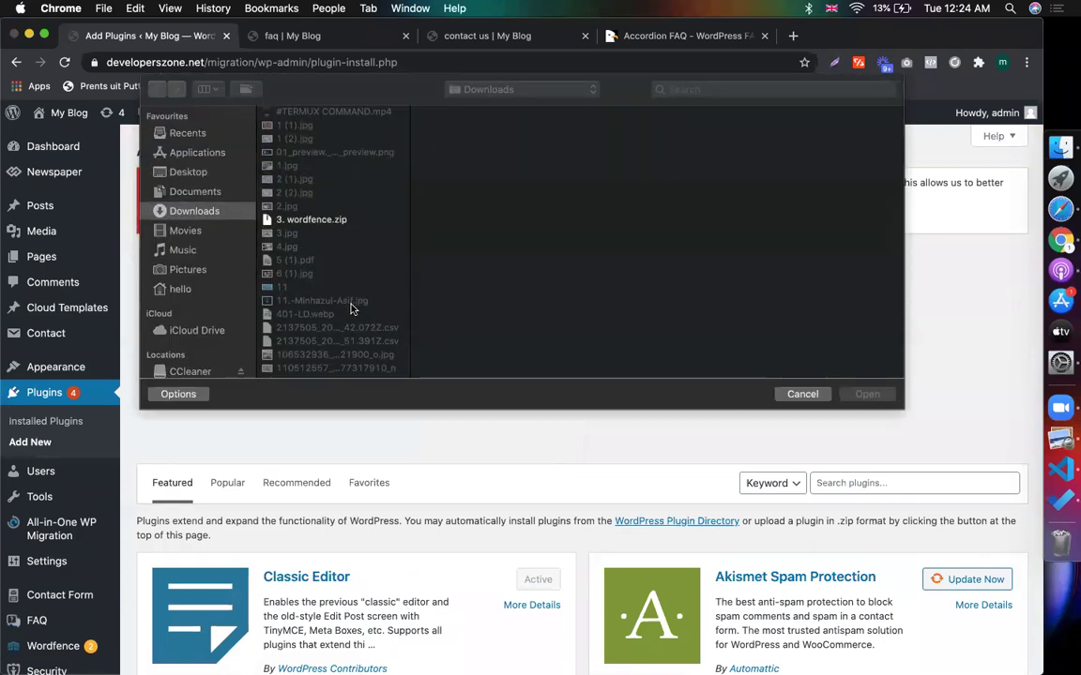
pyautogui.write('elementor')
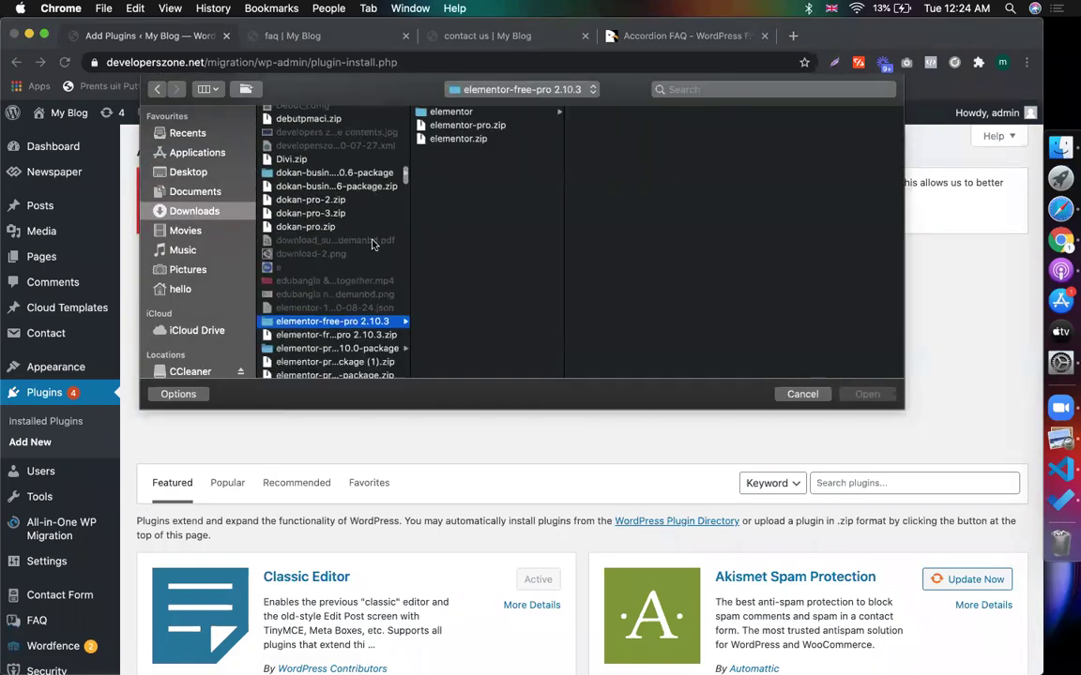
pyautogui.moveTo(408, 243); pyautogui.dragTo(608, 244)
pyautogui.scroll(-5, 394, 291)
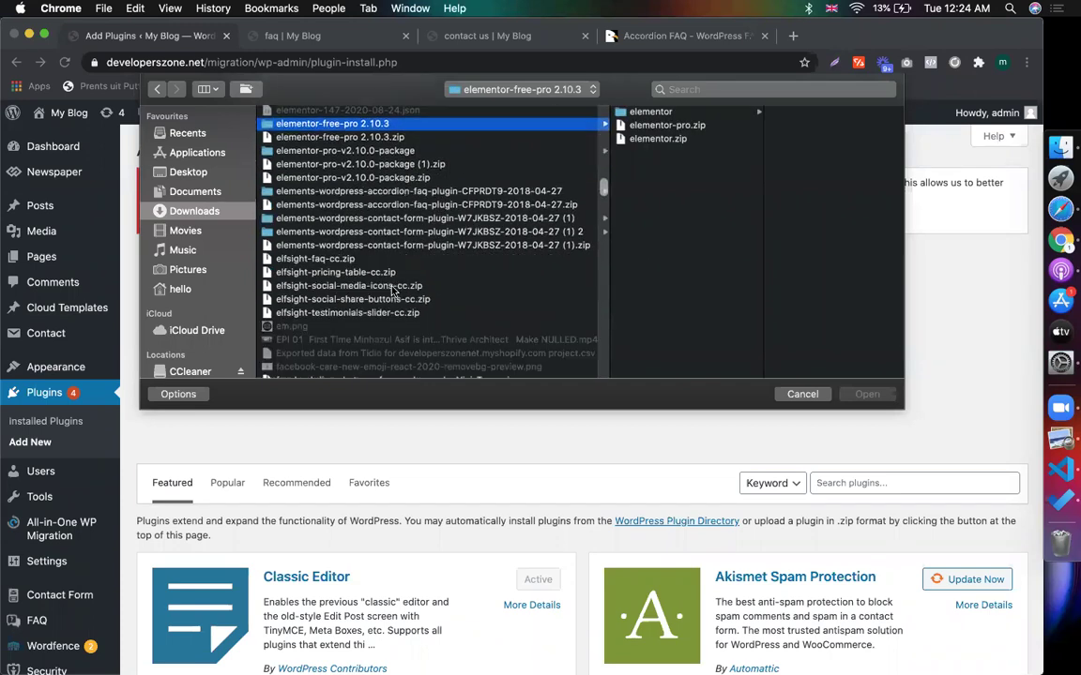
pyautogui.doubleClick(355, 274)
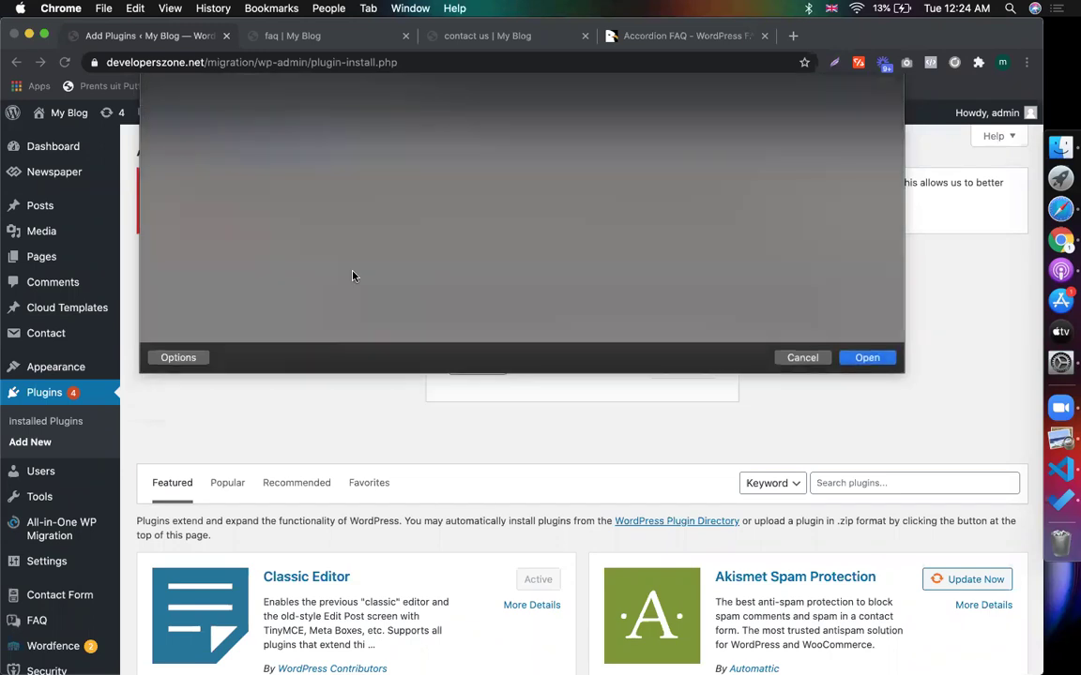
pyautogui.click(695, 374)
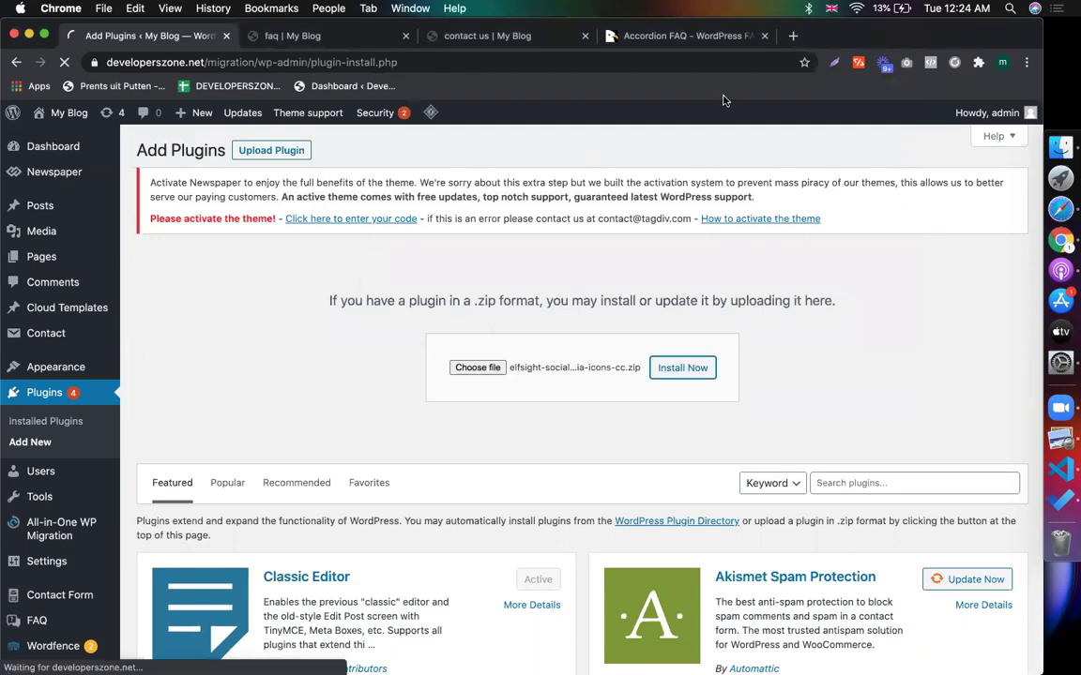
# Search the web for "elfsight social media icons" and open the plugin's CodeCanyon product page to check its title.
pyautogui.click(681, 42)
pyautogui.click(338, 58)
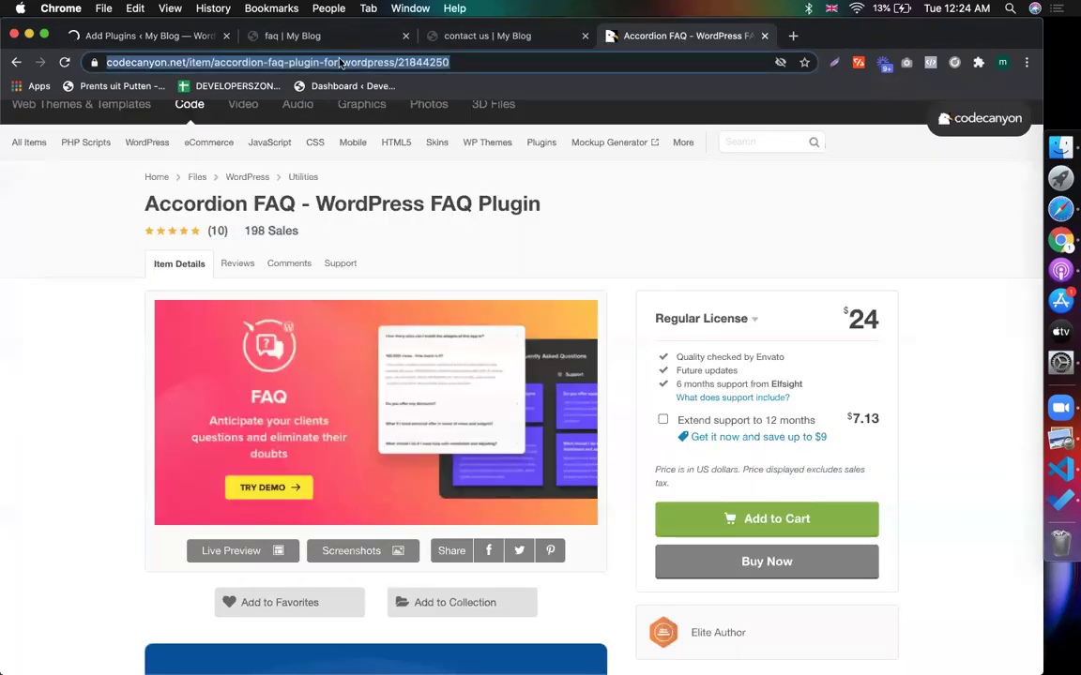
pyautogui.write('elfsight soc')
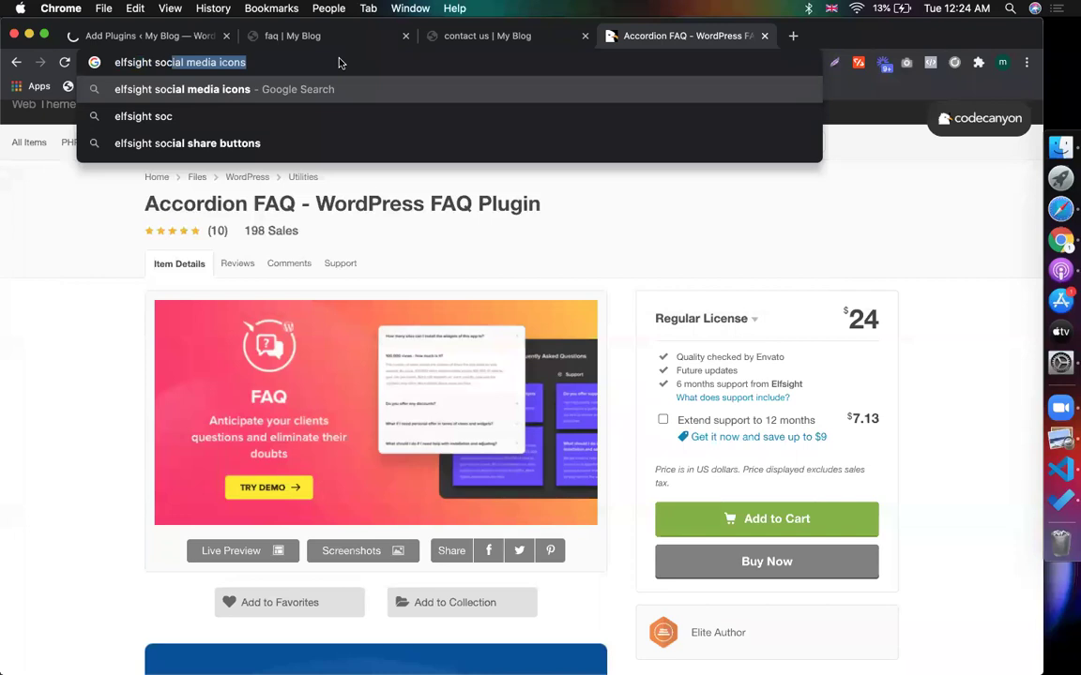
pyautogui.write('ial media')
pyautogui.press('Return')
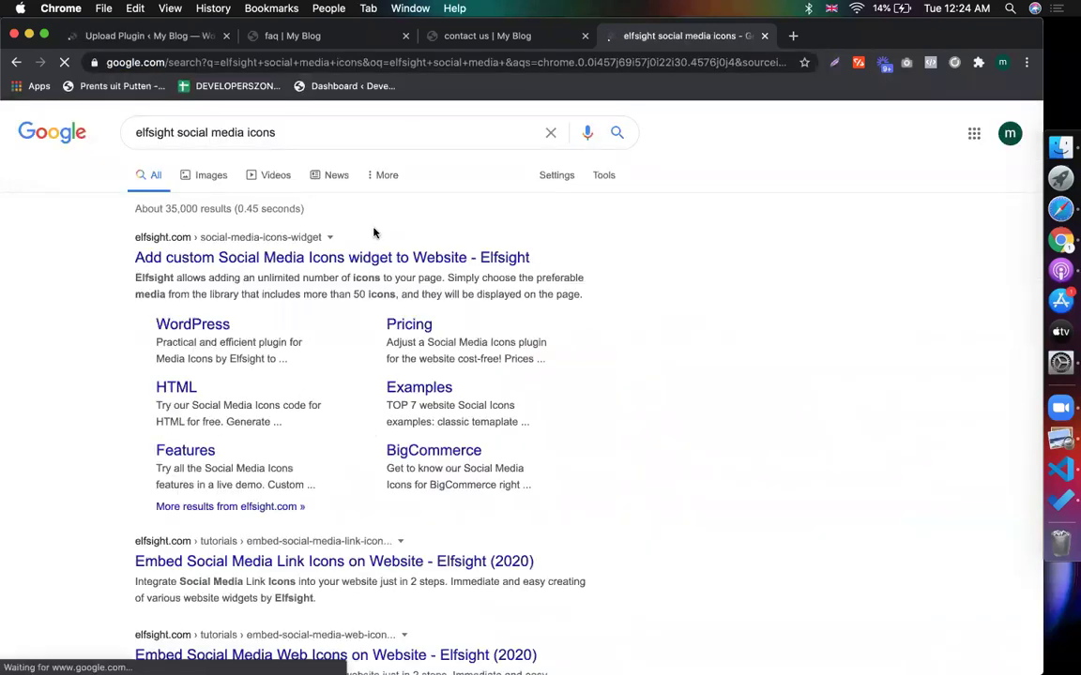
pyautogui.scroll(-5, 361, 507)
pyautogui.scroll(-5, 886, 401)
pyautogui.click(483, 535)
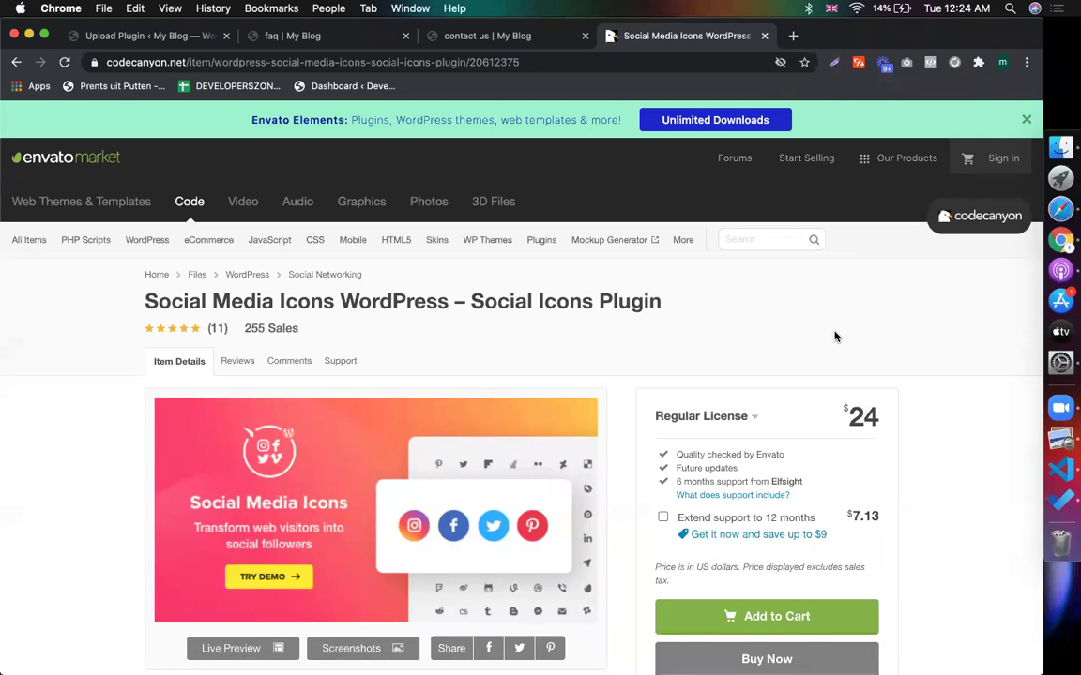
pyautogui.scroll(-3, 834, 335)
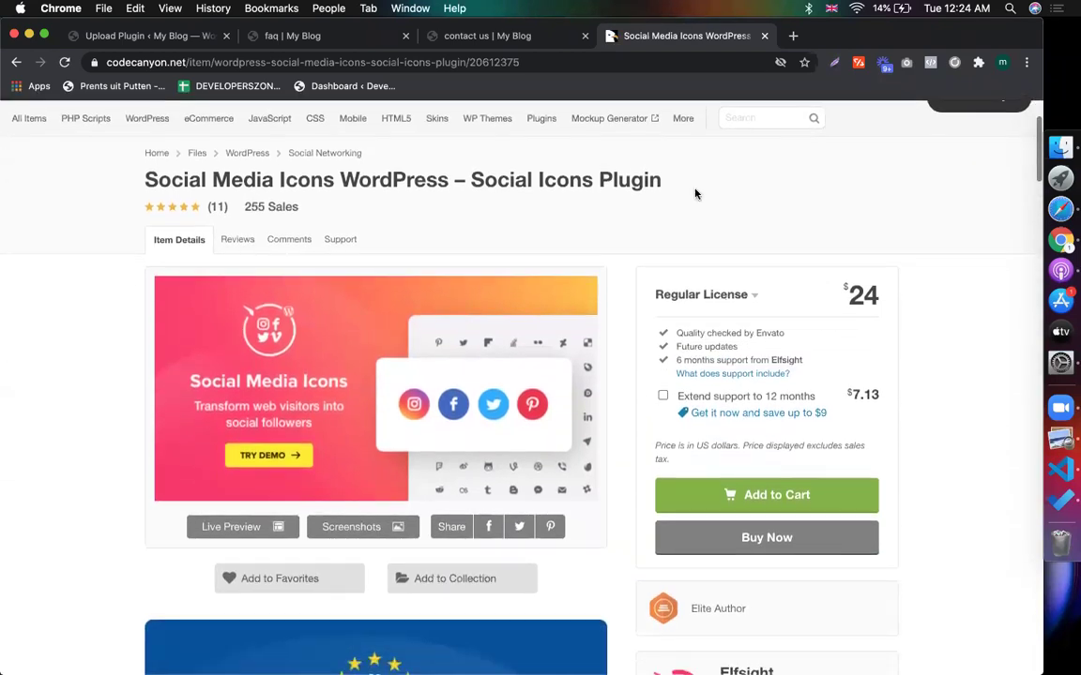
pyautogui.scroll(2, 695, 193)
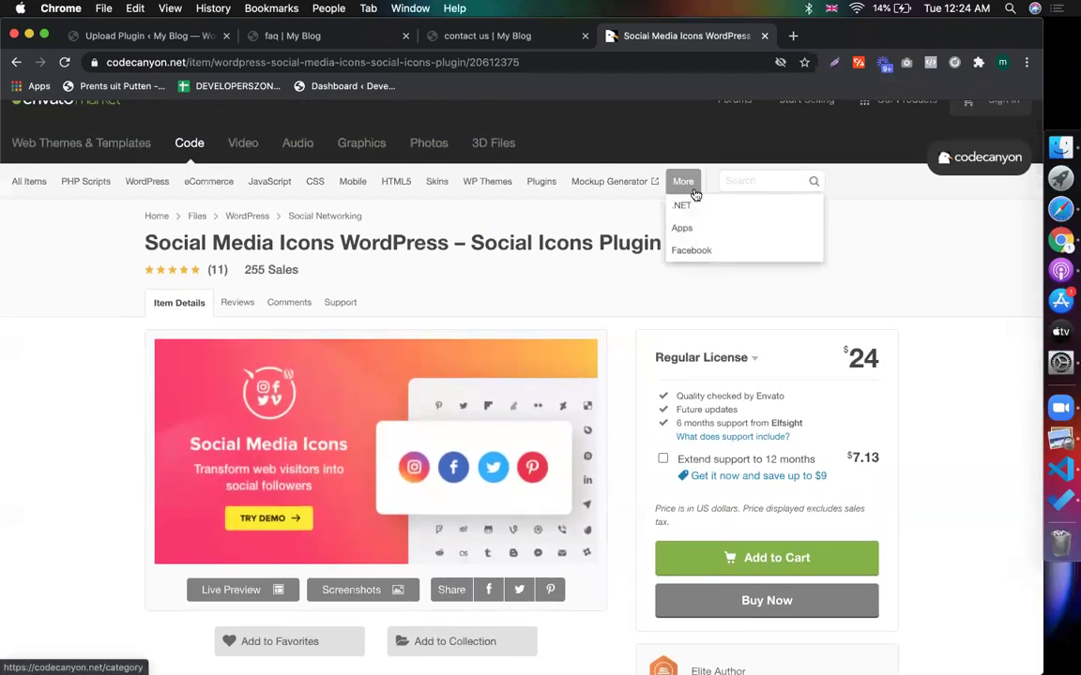
pyautogui.tripleClick(395, 244)
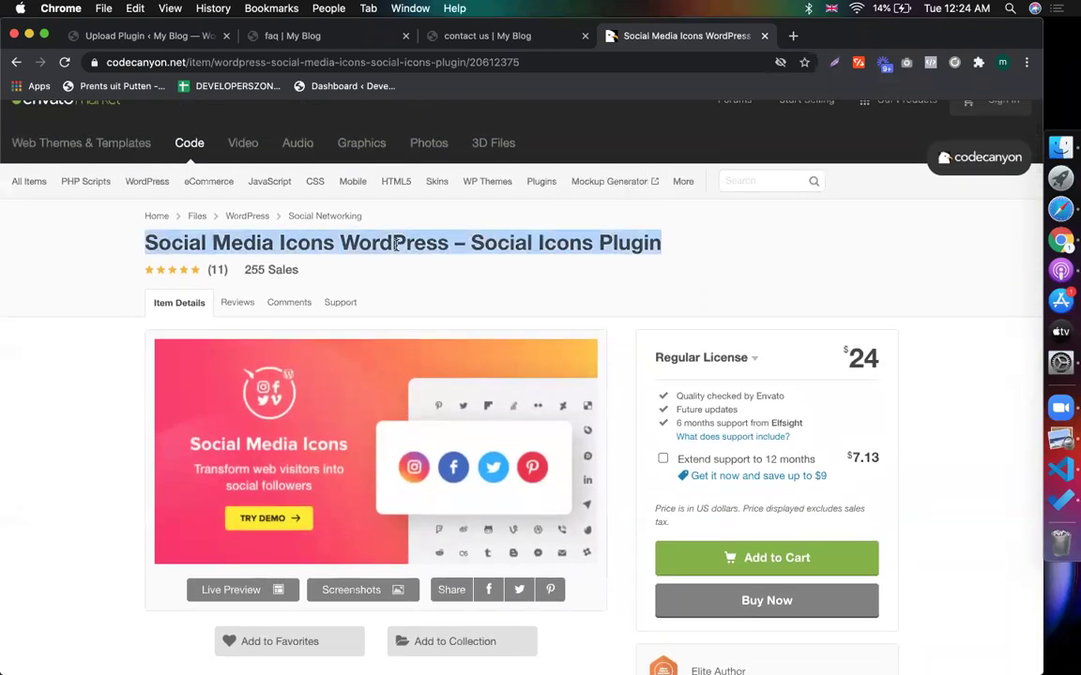
# Return to the WordPress admin and activate the newly installed Elfsight Social Media Icons plugin.
pyautogui.click(158, 37)
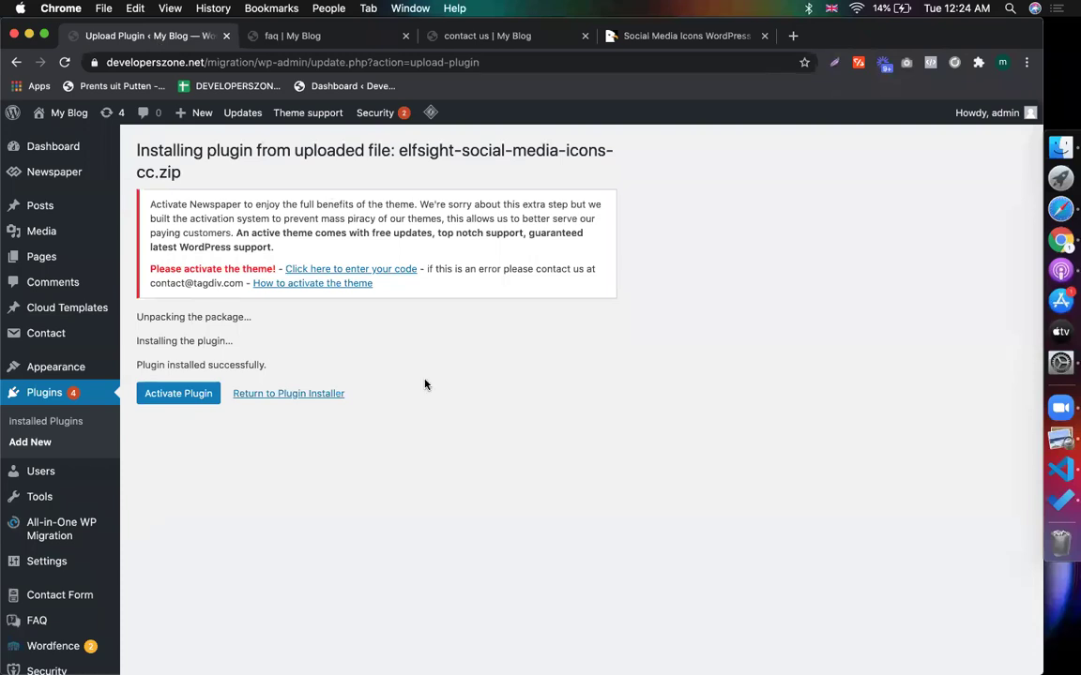
pyautogui.click(156, 393)
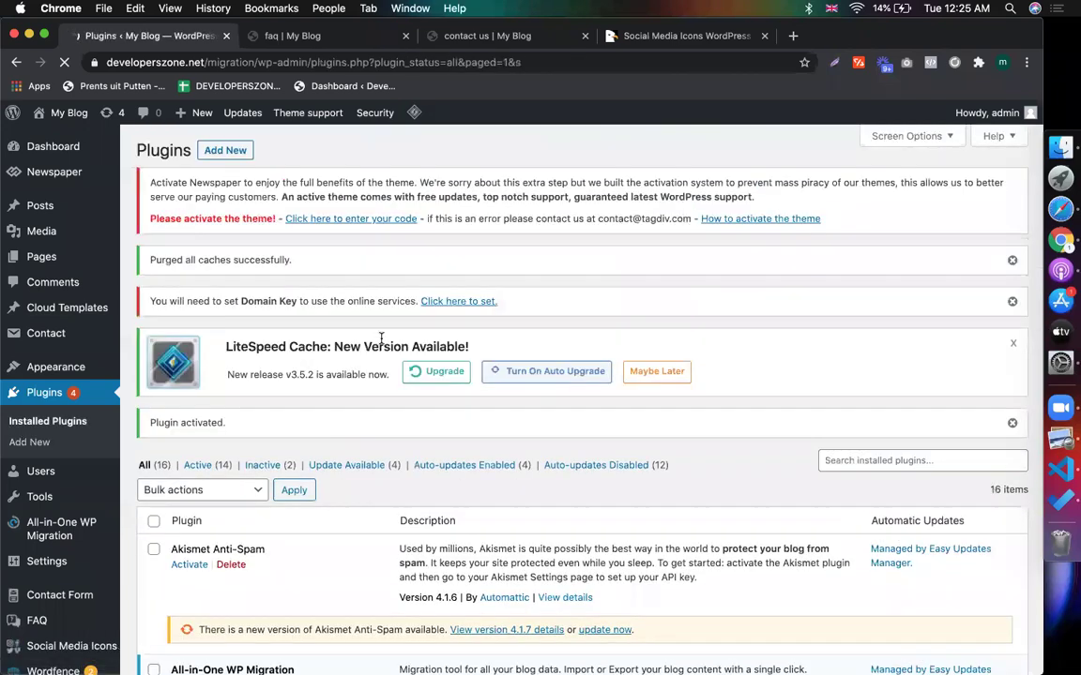
pyautogui.scroll(-5, 511, 375)
pyautogui.scroll(5, 511, 378)
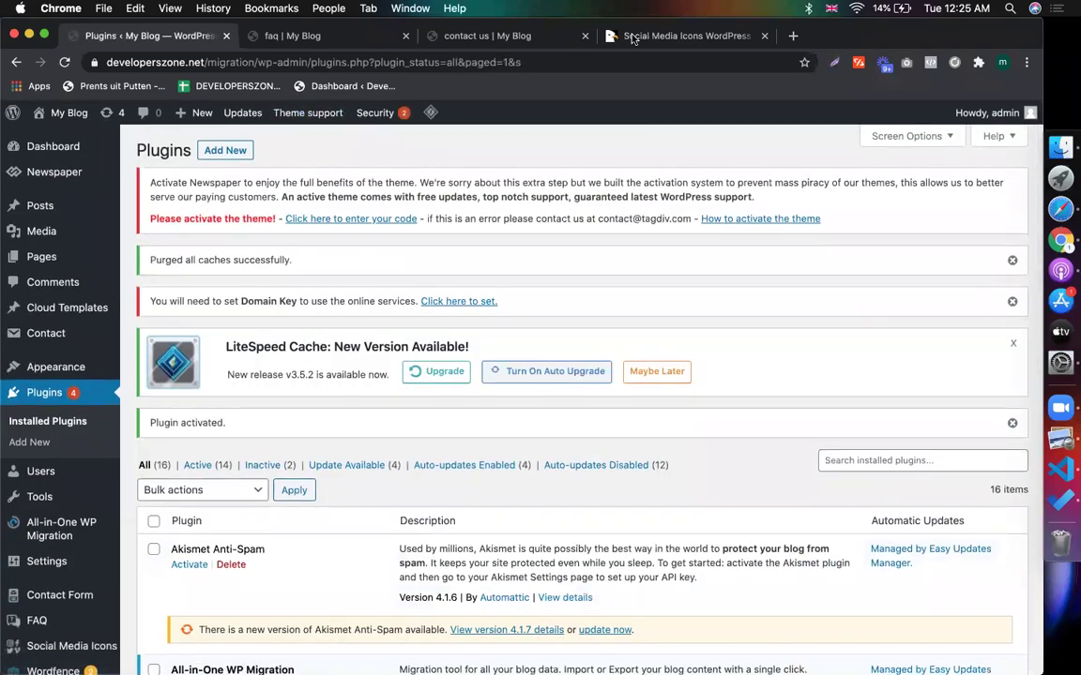
# Examine the Social Media Icons product page on CodeCanyon and the list of installed plugins in WordPress.
pyautogui.click(694, 36)
pyautogui.click(206, 281)
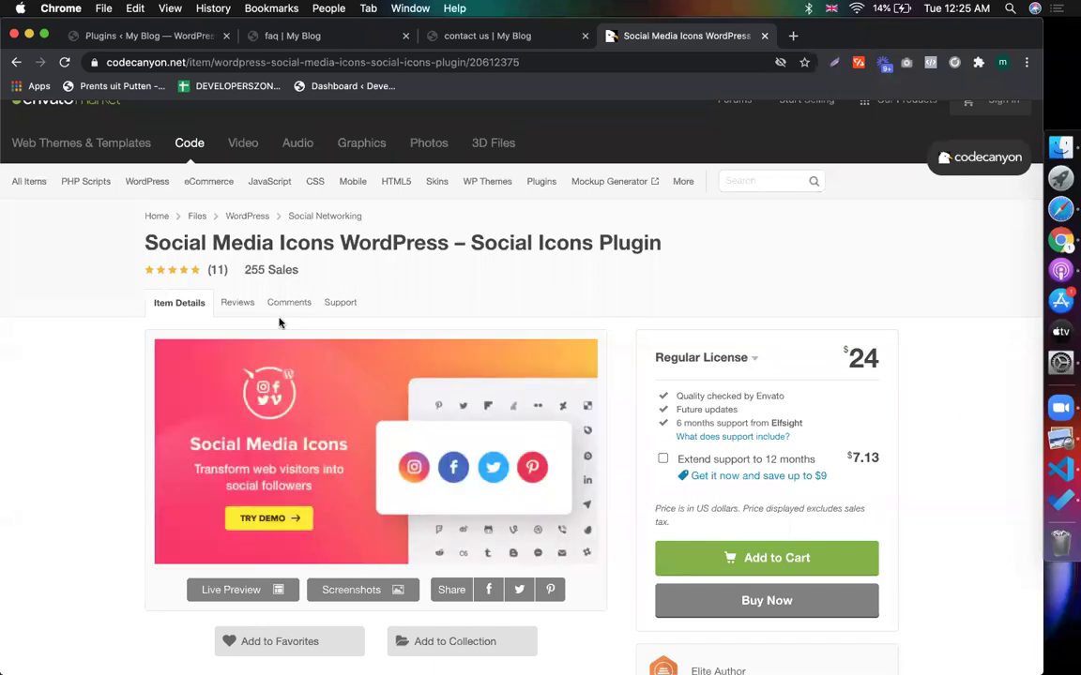
pyautogui.click(131, 38)
pyautogui.scroll(-10, 453, 489)
pyautogui.scroll(9, 453, 490)
pyautogui.scroll(-4, 453, 489)
pyautogui.scroll(-10, 9, 576)
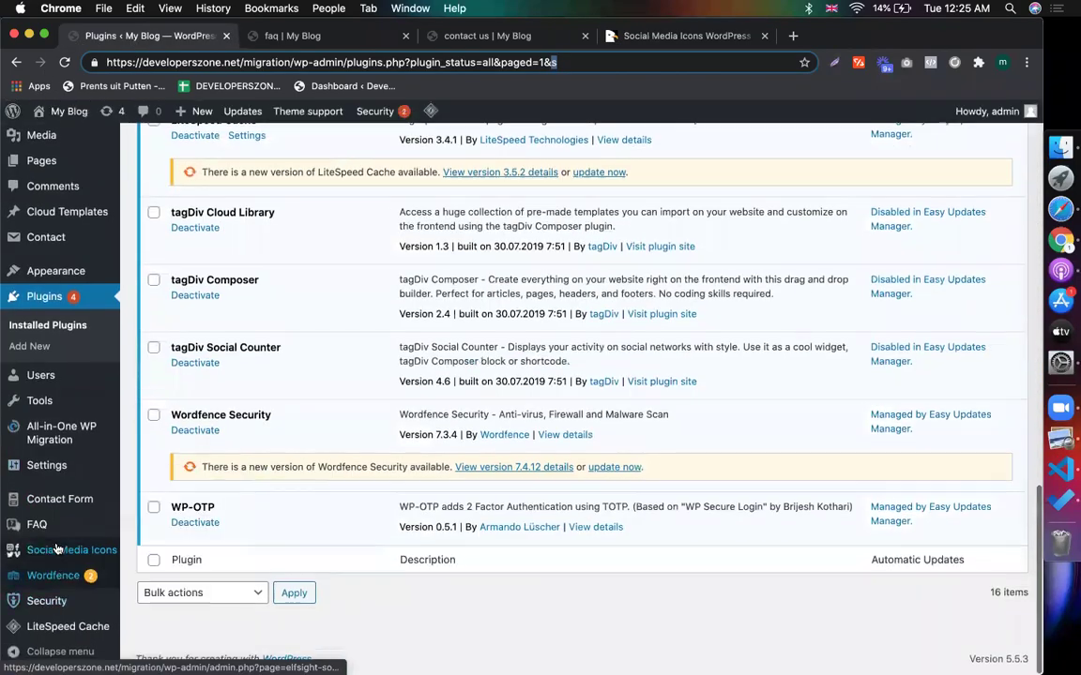
pyautogui.scroll(12, 261, 436)
pyautogui.scroll(5, 261, 441)
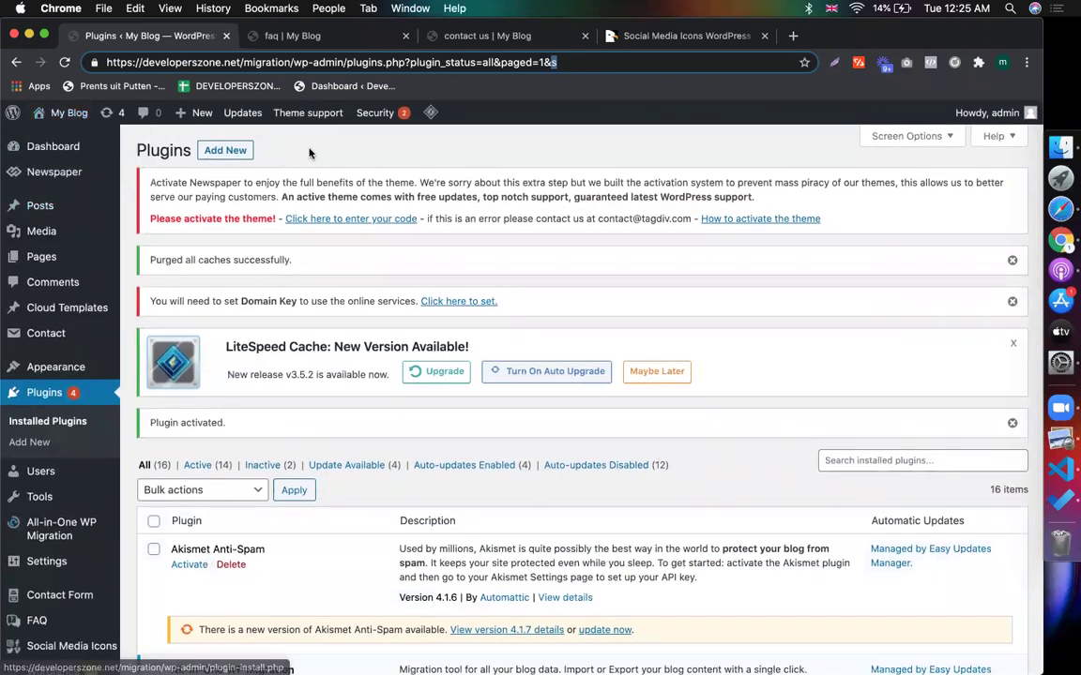
# Open the plugin update settings in Easy Updates Manager.
pyautogui.moveTo(18, 147)
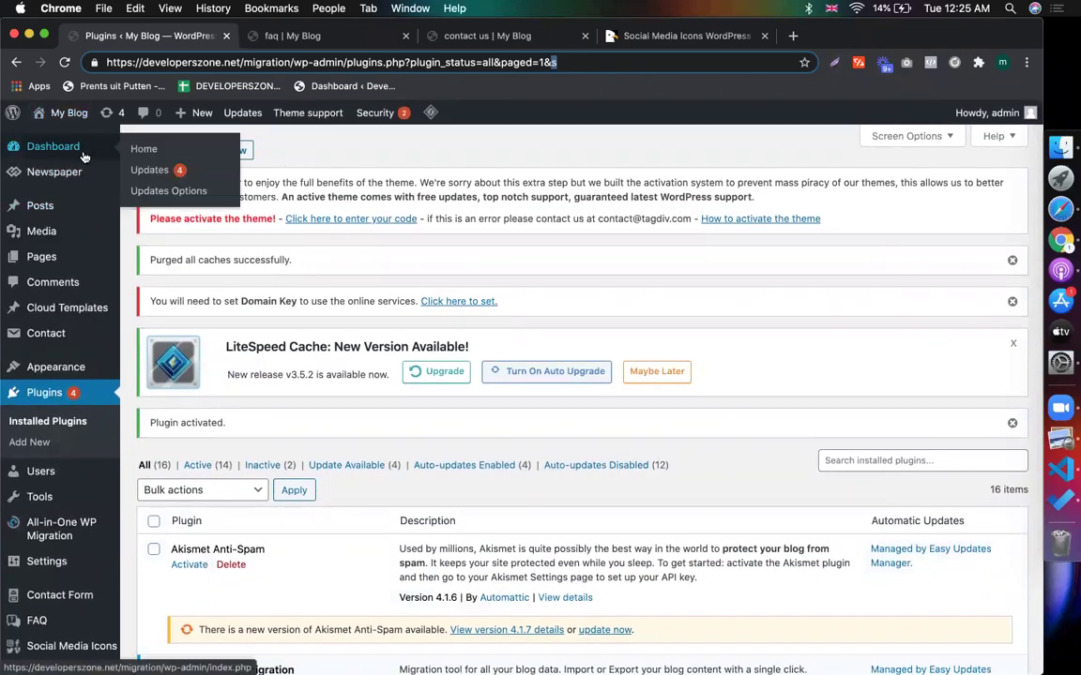
pyautogui.click(154, 191)
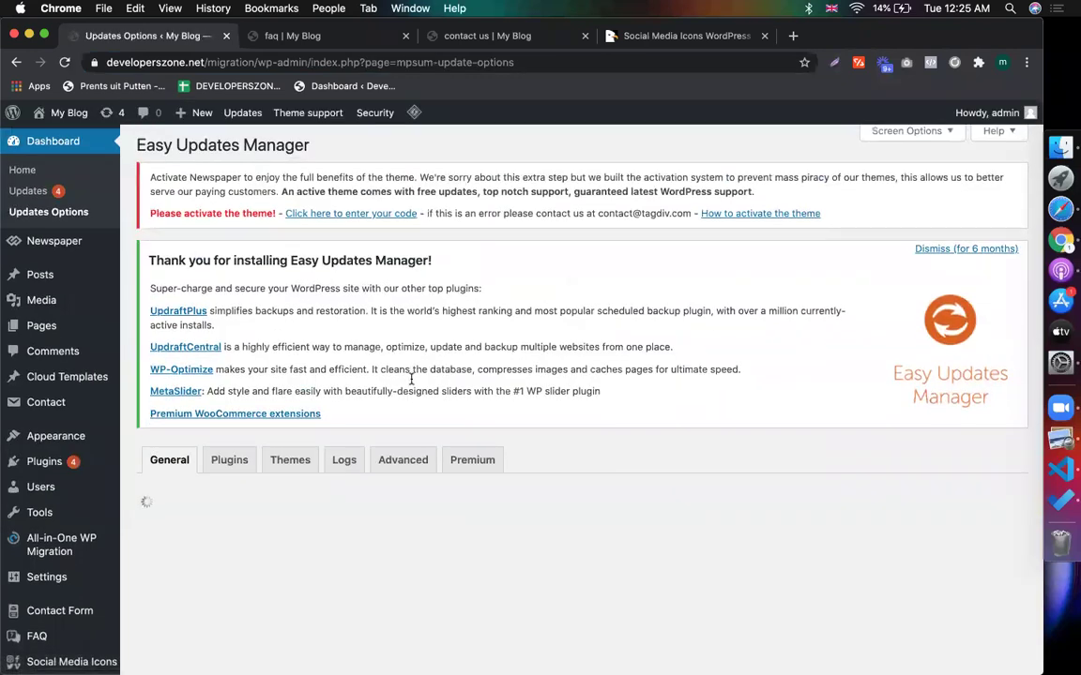
pyautogui.scroll(-1, 222, 430)
pyautogui.click(222, 431)
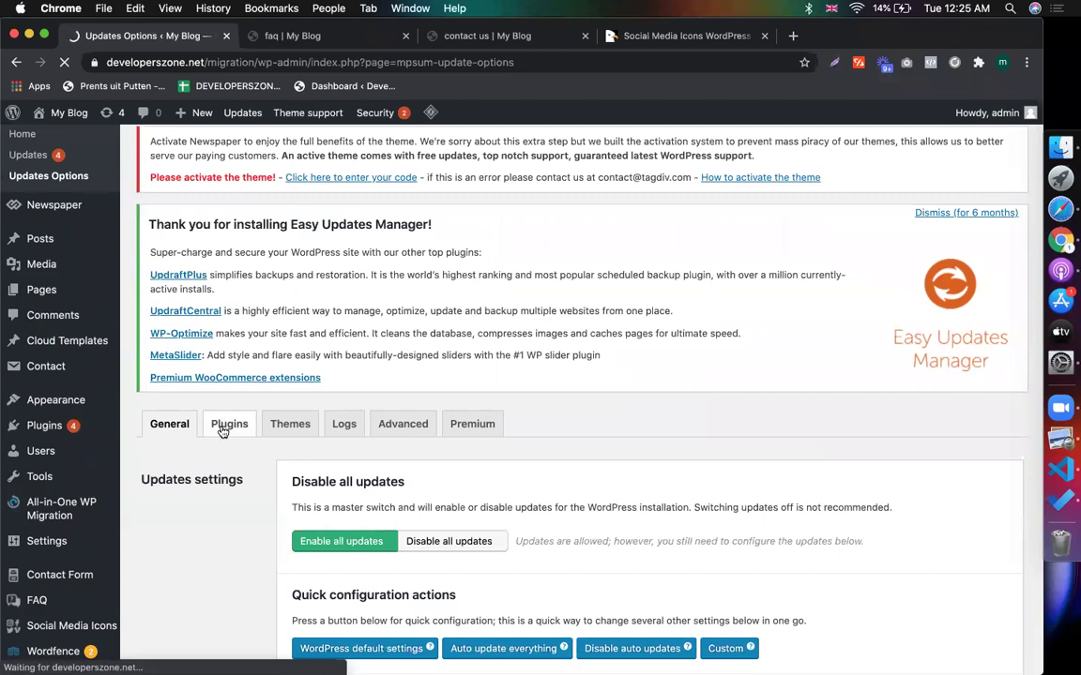
# Block plugin updates for Elfsight Social Media Icons CC and Elfsight FAQ CC, and deselect the FAQ plugin.
pyautogui.scroll(-10, 581, 394)
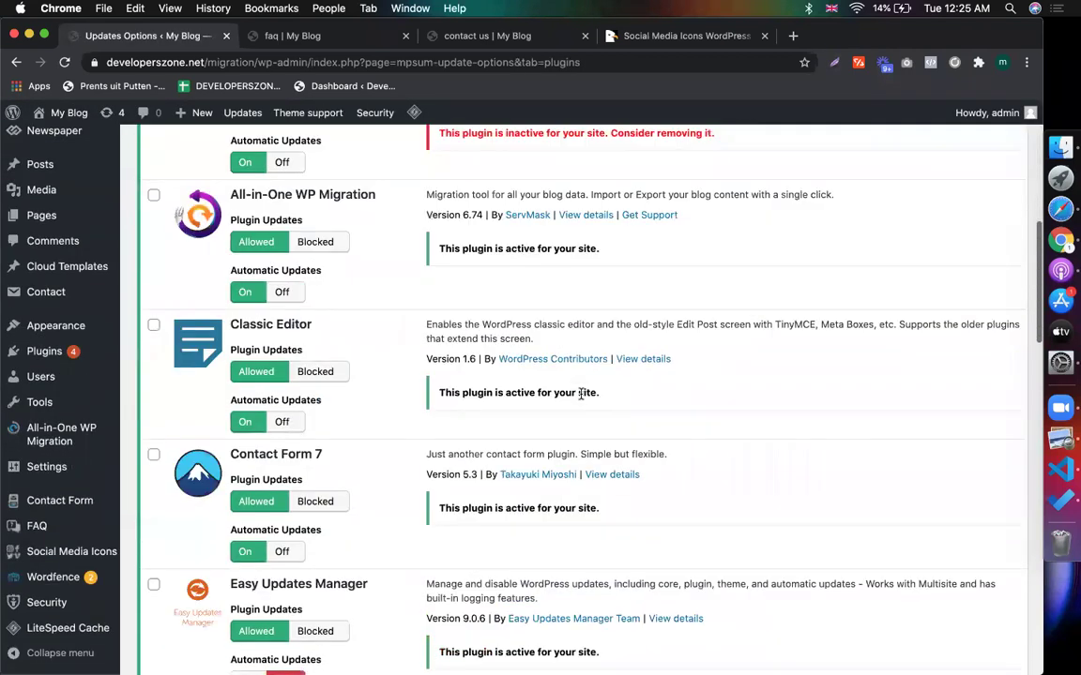
pyautogui.scroll(-8, 291, 389)
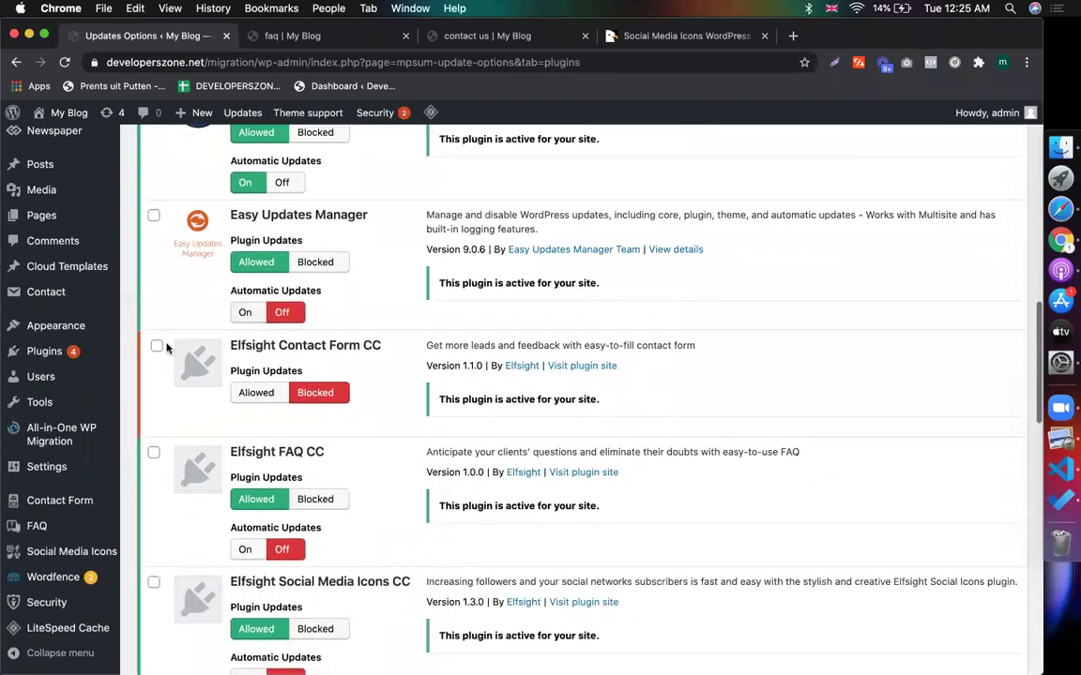
pyautogui.scroll(-2, 157, 464)
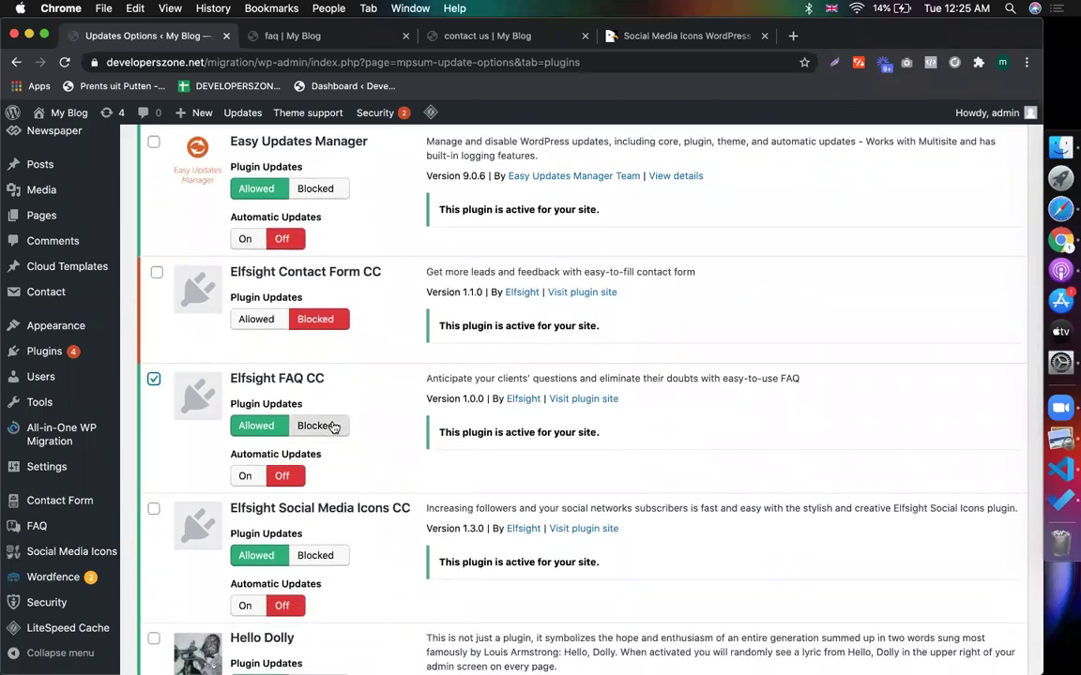
pyautogui.scroll(-2, 319, 440)
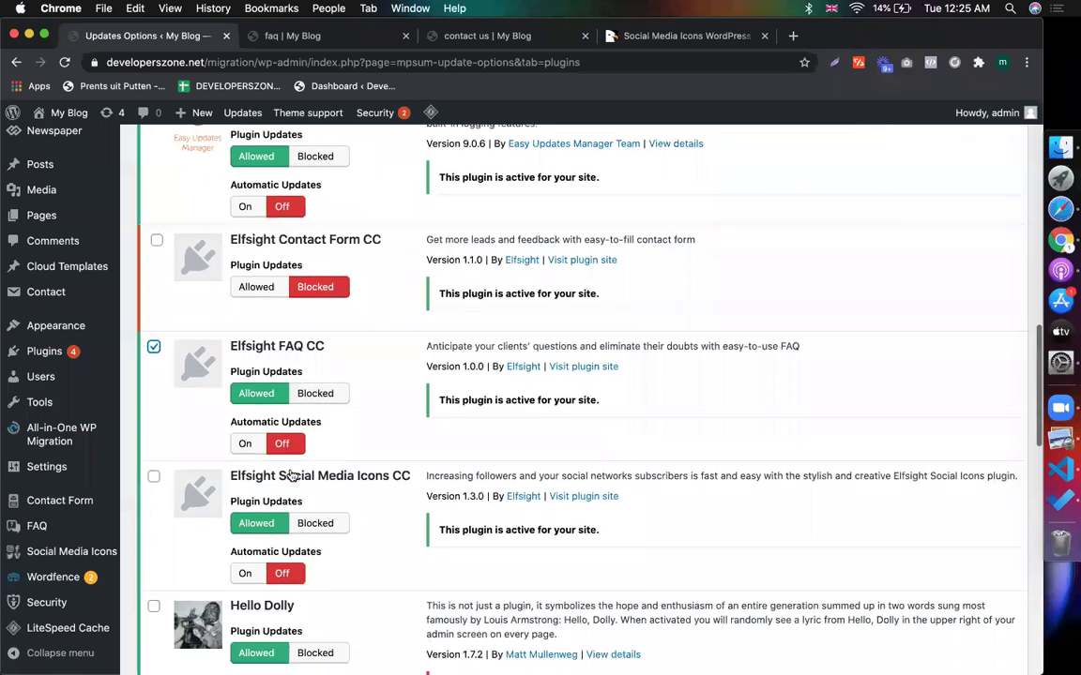
pyautogui.click(324, 469)
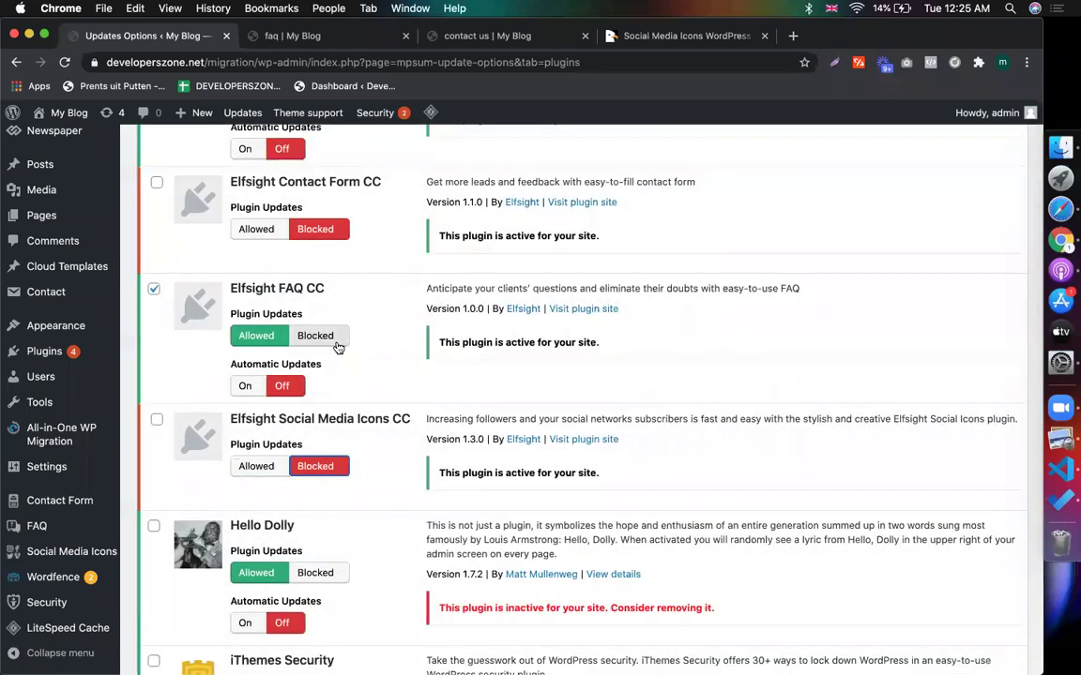
pyautogui.click(338, 346)
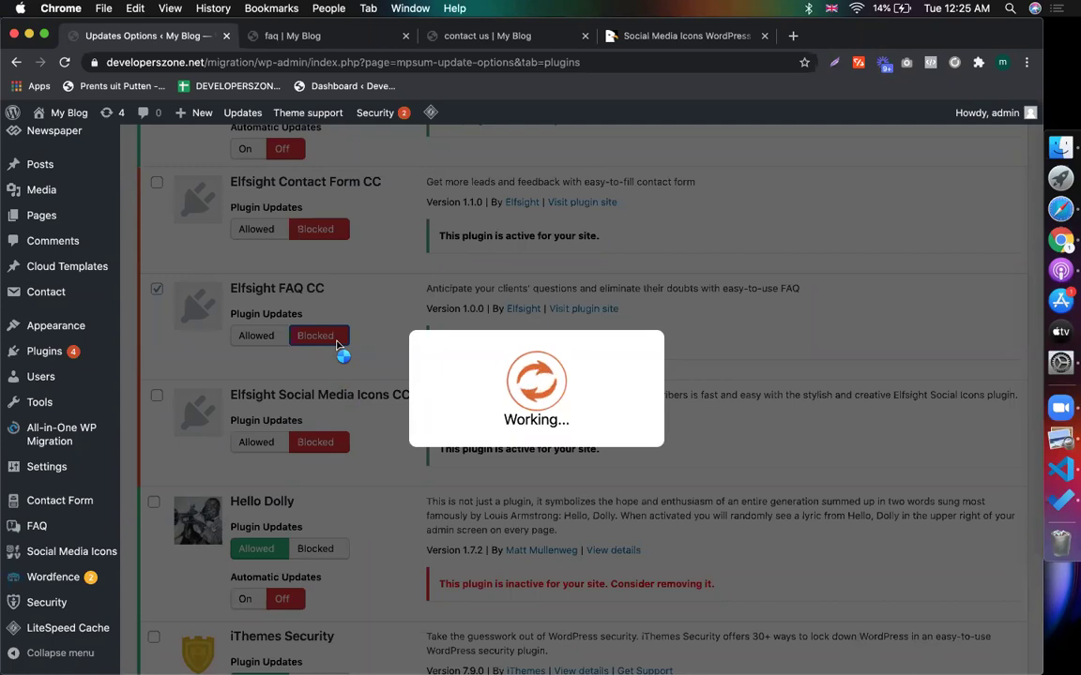
pyautogui.scroll(1, 338, 345)
pyautogui.scroll(2, 338, 345)
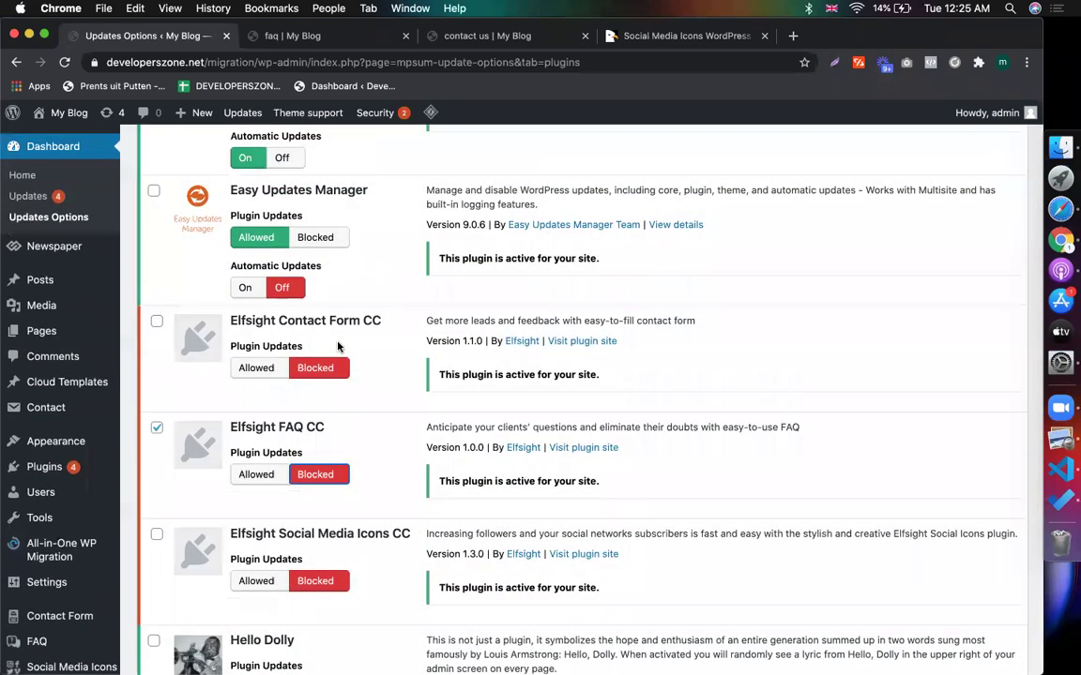
pyautogui.scroll(1, 153, 464)
pyautogui.click(155, 463)
# Create a new widget in the Elfsight Social Media Icons plugin and name it "social media".
pyautogui.scroll(3, 155, 469)
pyautogui.scroll(4, 155, 469)
pyautogui.scroll(-3, 57, 404)
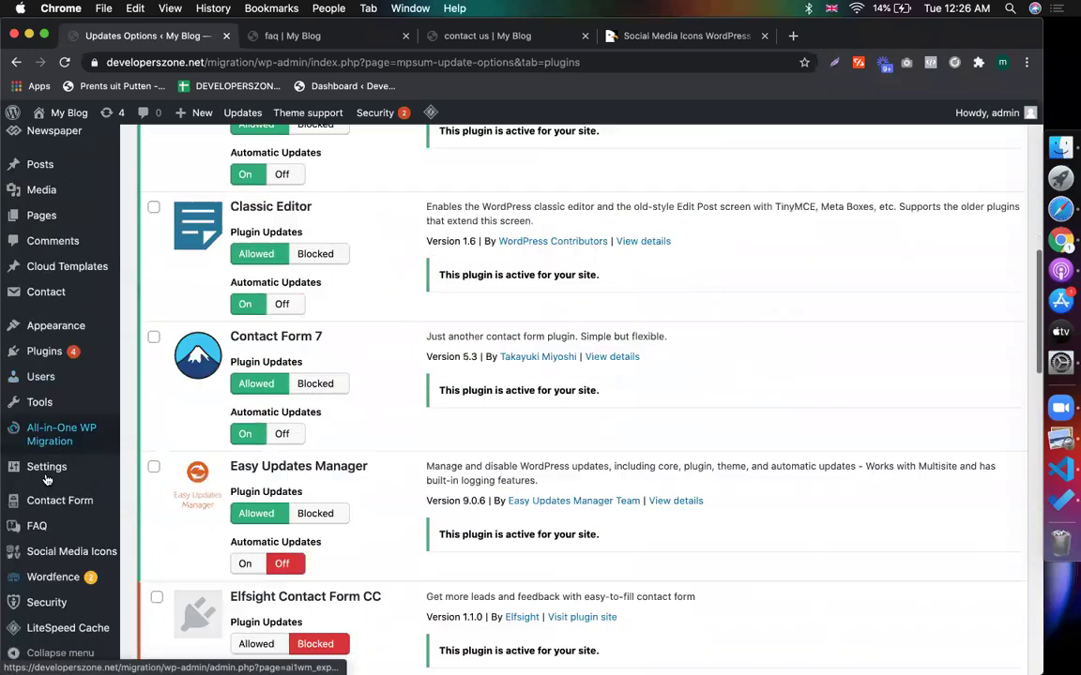
pyautogui.click(58, 552)
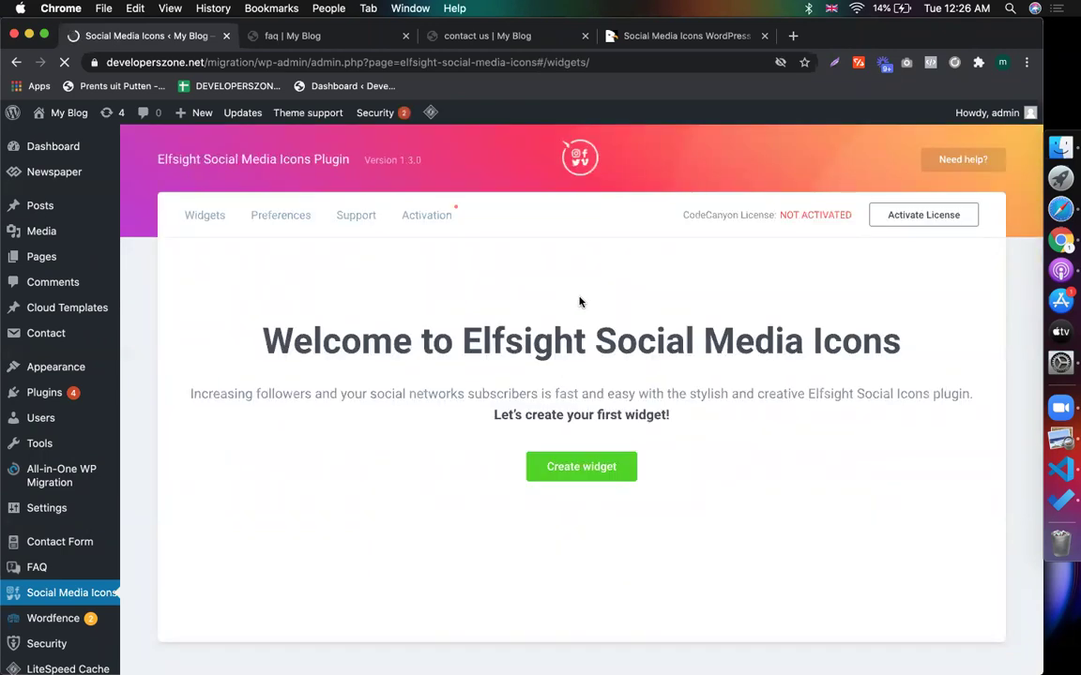
pyautogui.click(576, 466)
pyautogui.click(396, 482)
pyautogui.write('social med')
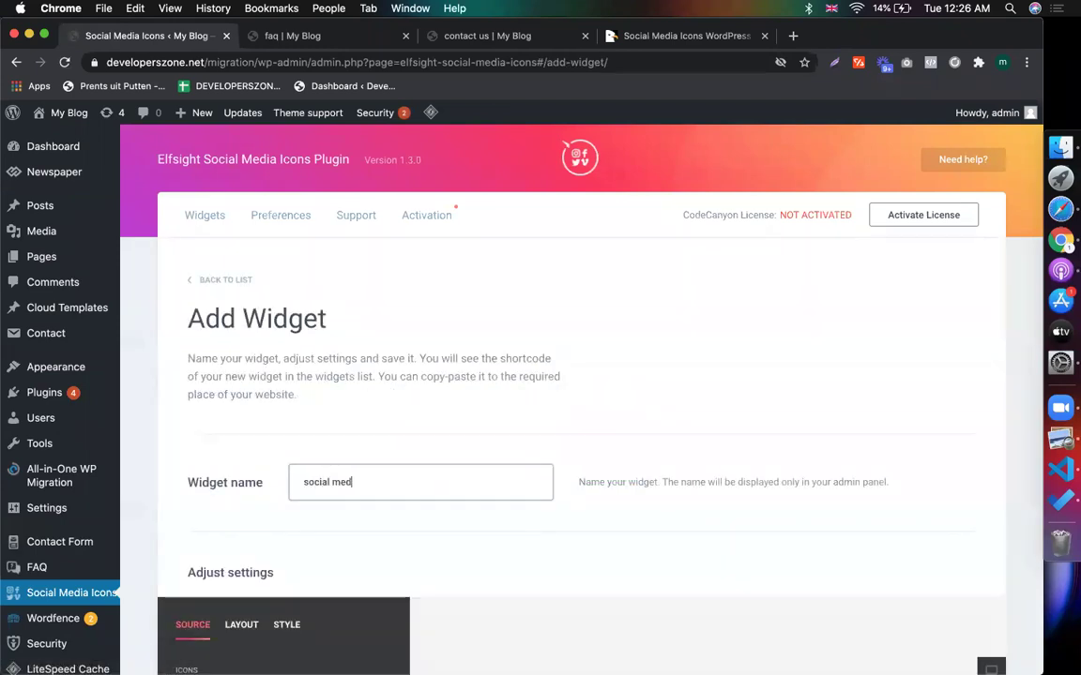
pyautogui.write('ia')
# Remove the Twitter and Instagram icons from the widget's icon list.
pyautogui.scroll(-5, 668, 453)
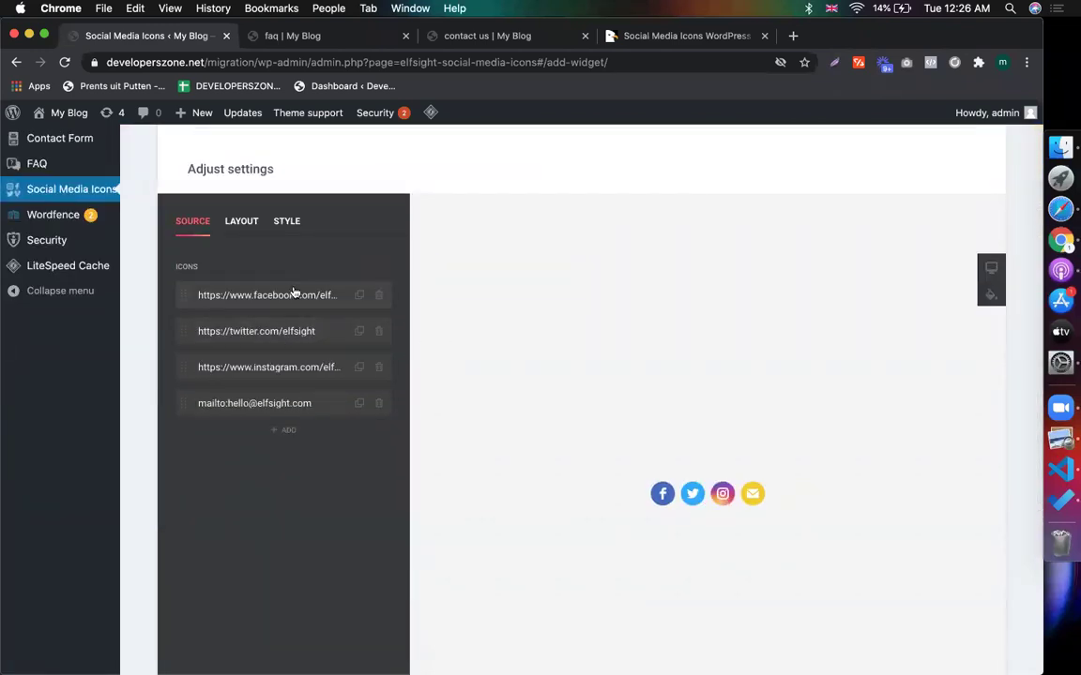
pyautogui.click(379, 333)
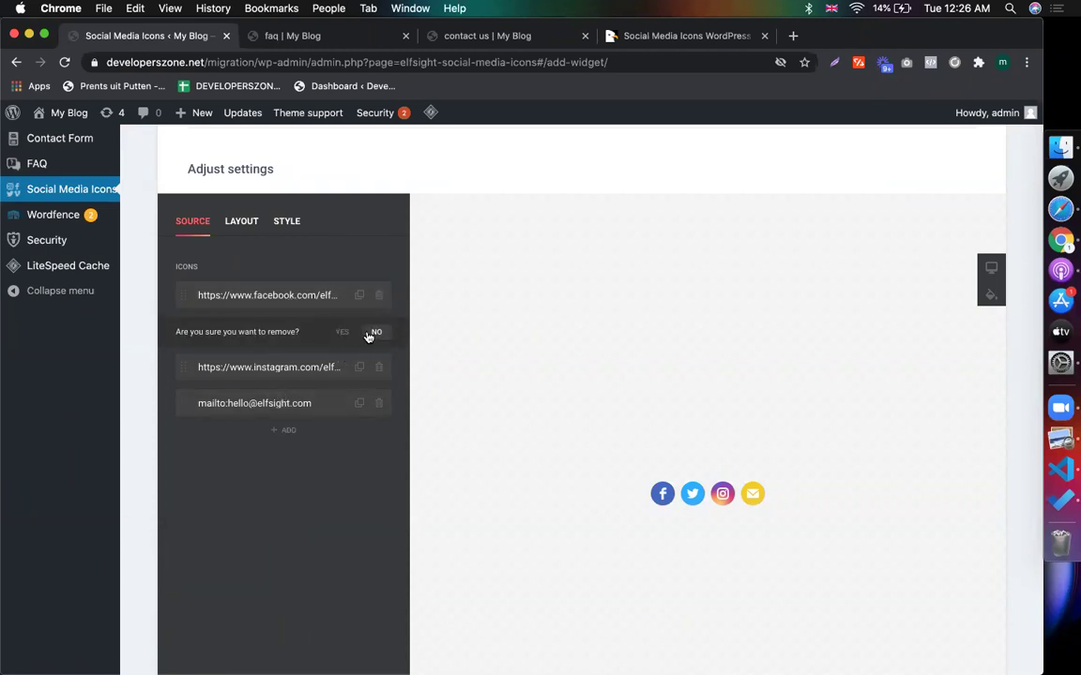
pyautogui.click(344, 334)
pyautogui.click(379, 332)
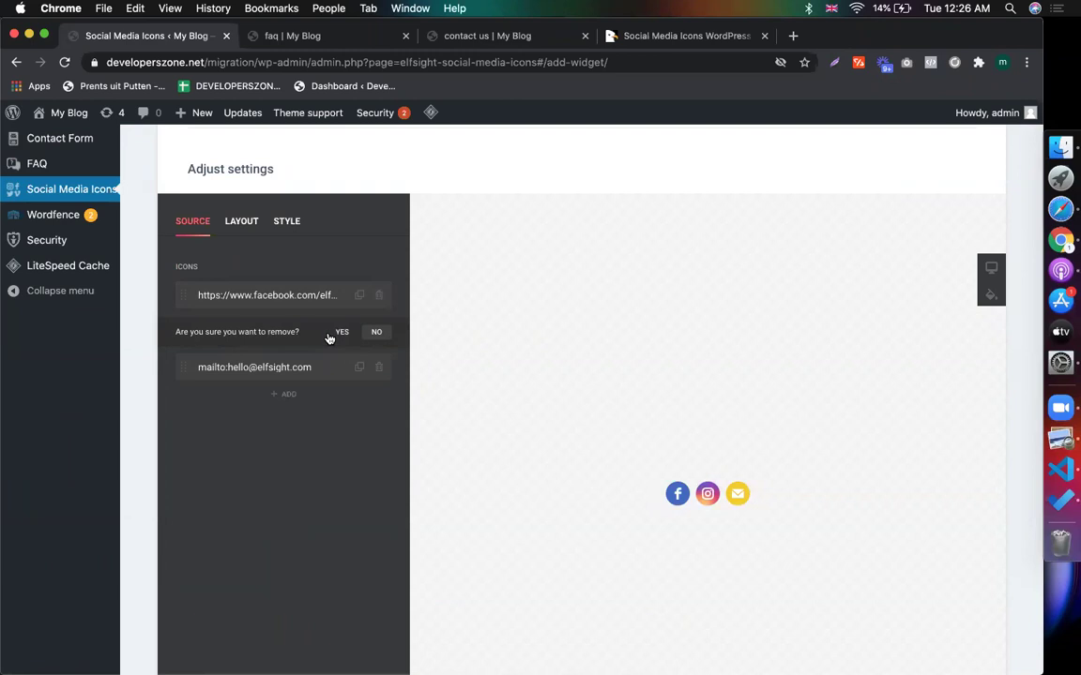
pyautogui.click(341, 336)
# Copy the personal Facebook profile address from Safari and set it as the URL of the widget's Facebook icon in Chrome.
pyautogui.click(270, 302)
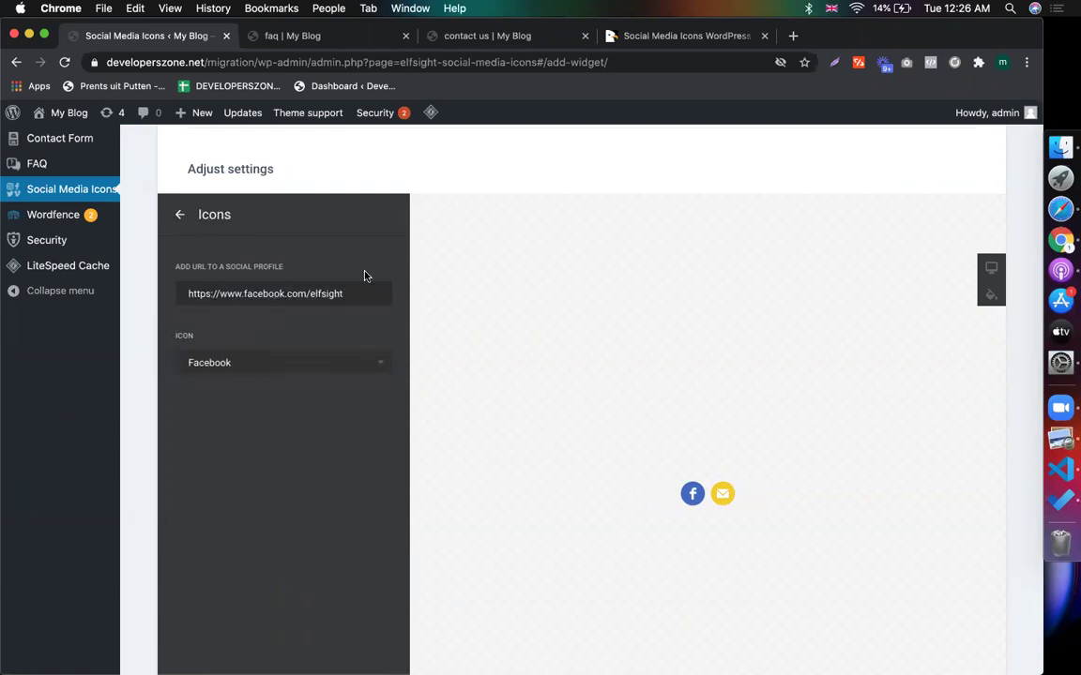
pyautogui.click(1030, 197)
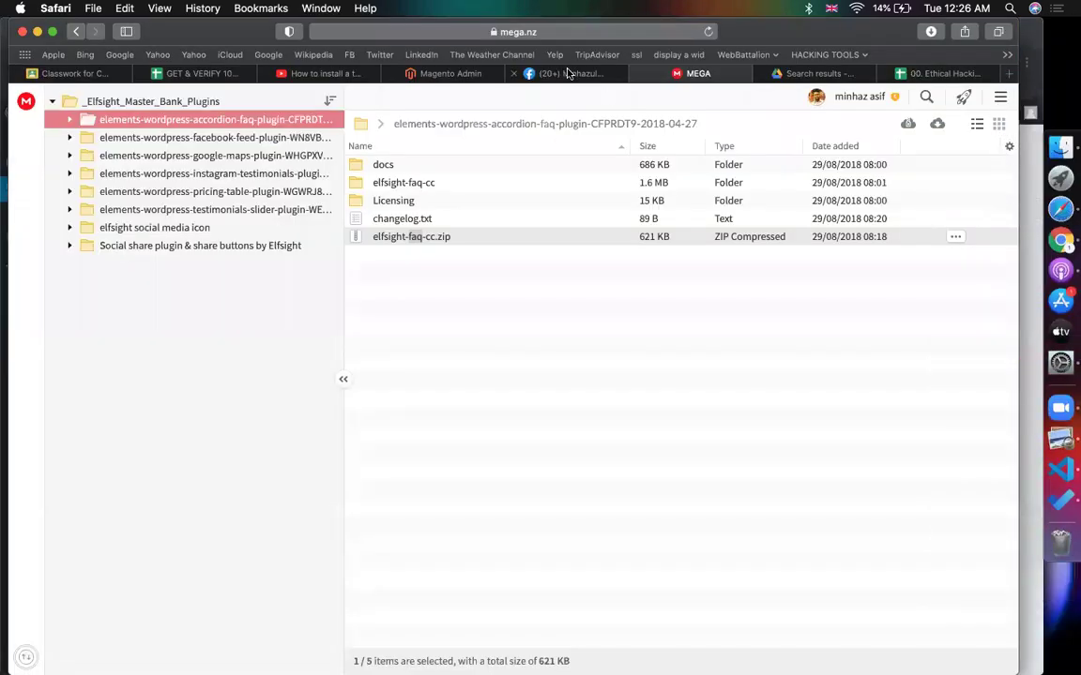
pyautogui.click(568, 74)
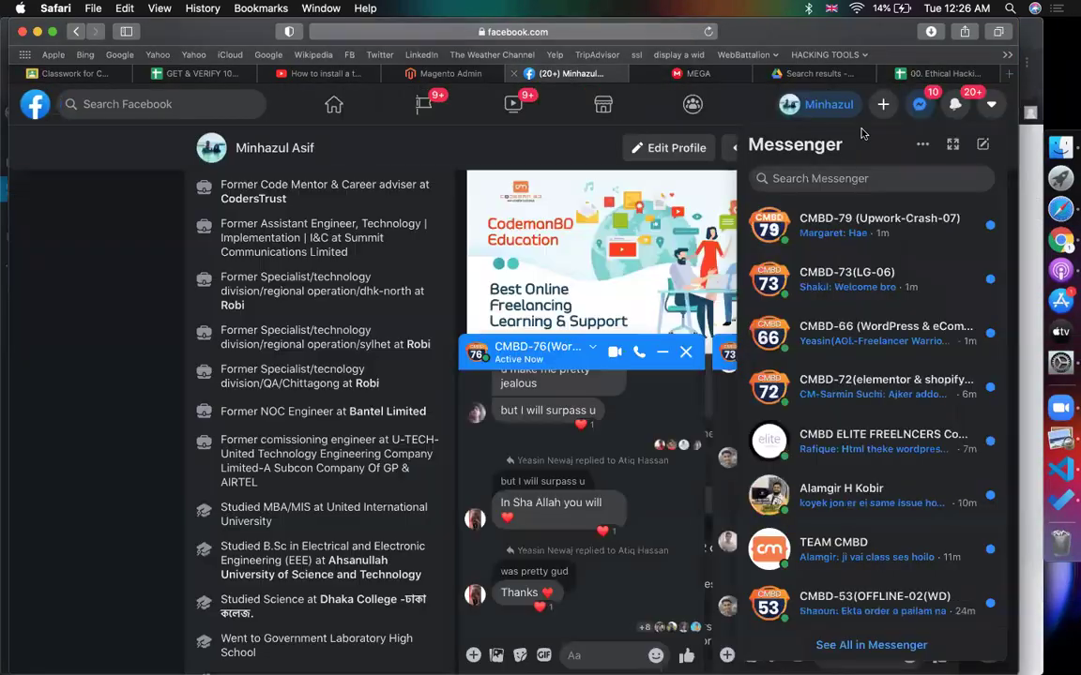
pyautogui.click(565, 37)
pyautogui.press('super+Tab')
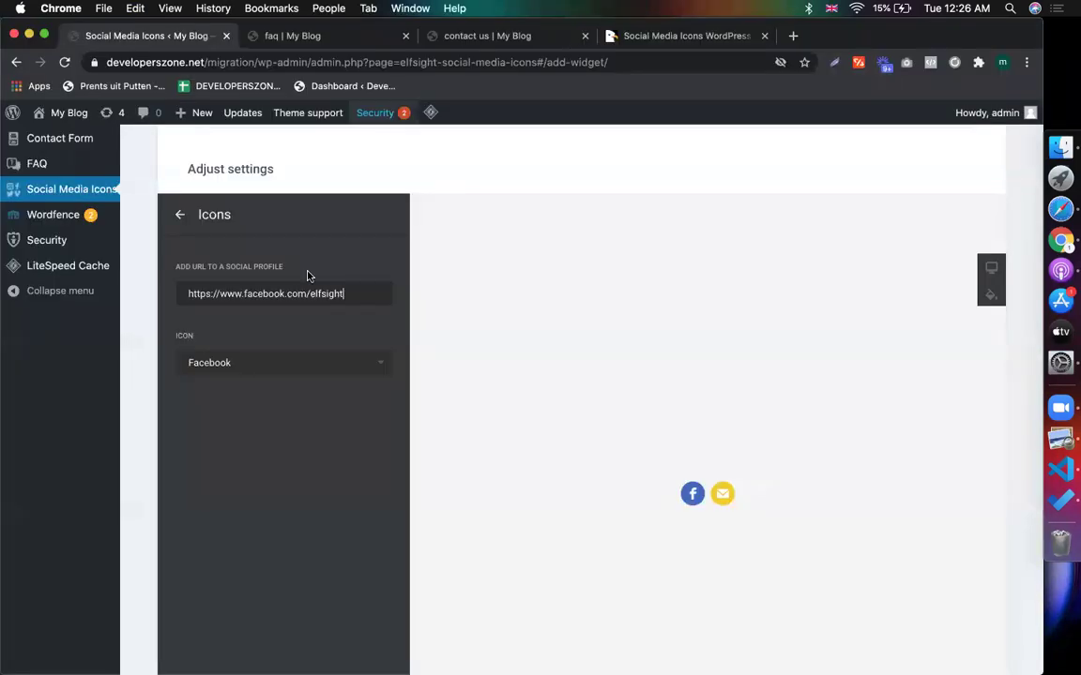
pyautogui.press('super+a')
pyautogui.write('https://www.facebook.com/minhazulasif.codemanbd')
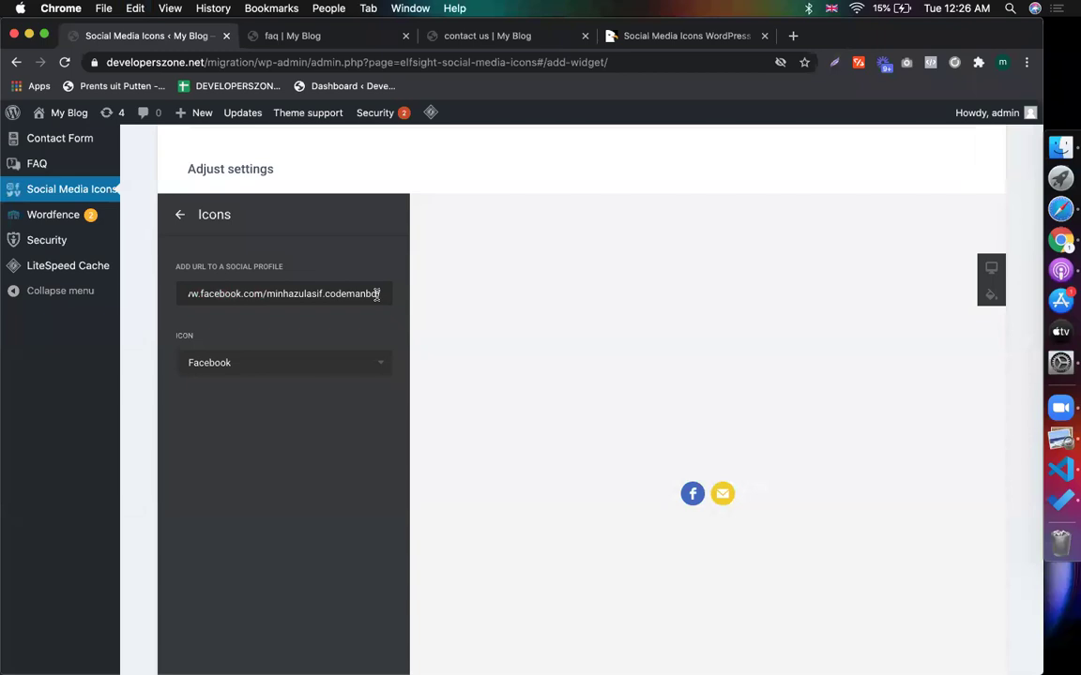
pyautogui.click(179, 214)
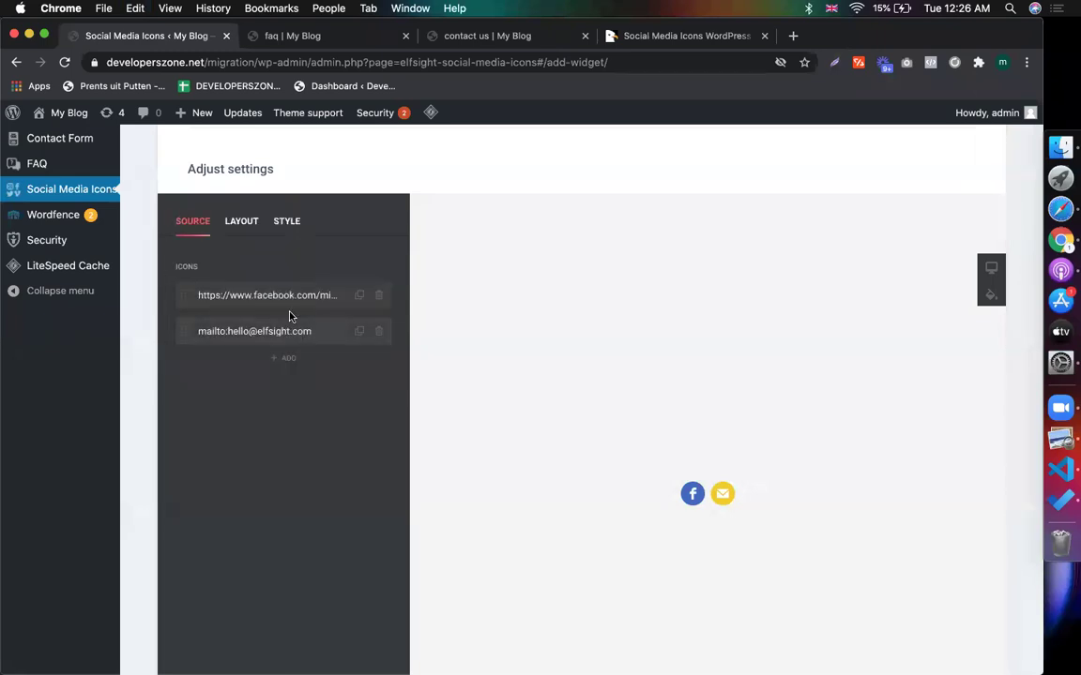
# Remove the email icon from the widget and duplicate the Facebook icon.
pyautogui.click(377, 332)
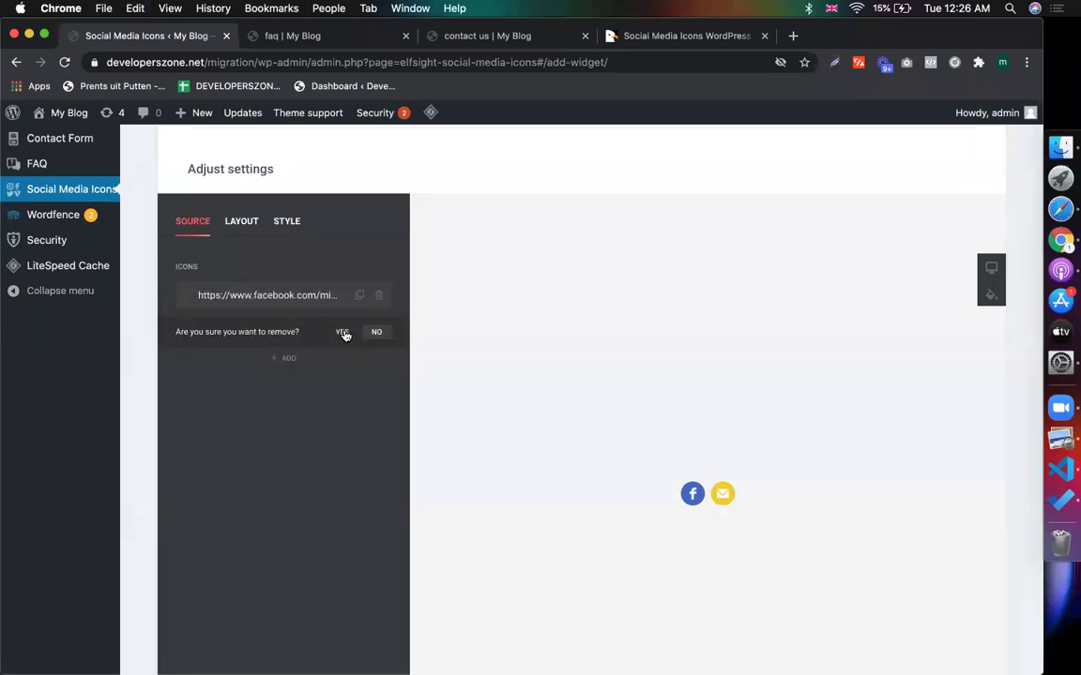
pyautogui.click(343, 334)
pyautogui.click(357, 298)
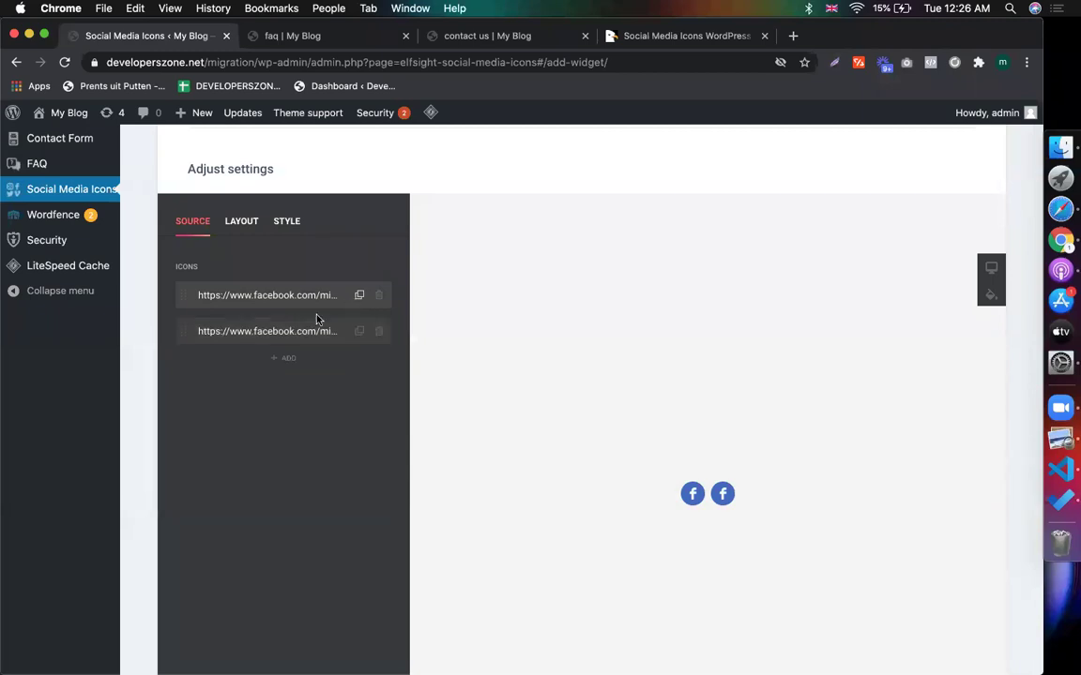
# Change the duplicated Facebook entry's icon to LinkedIn.
pyautogui.click(283, 327)
pyautogui.click(270, 364)
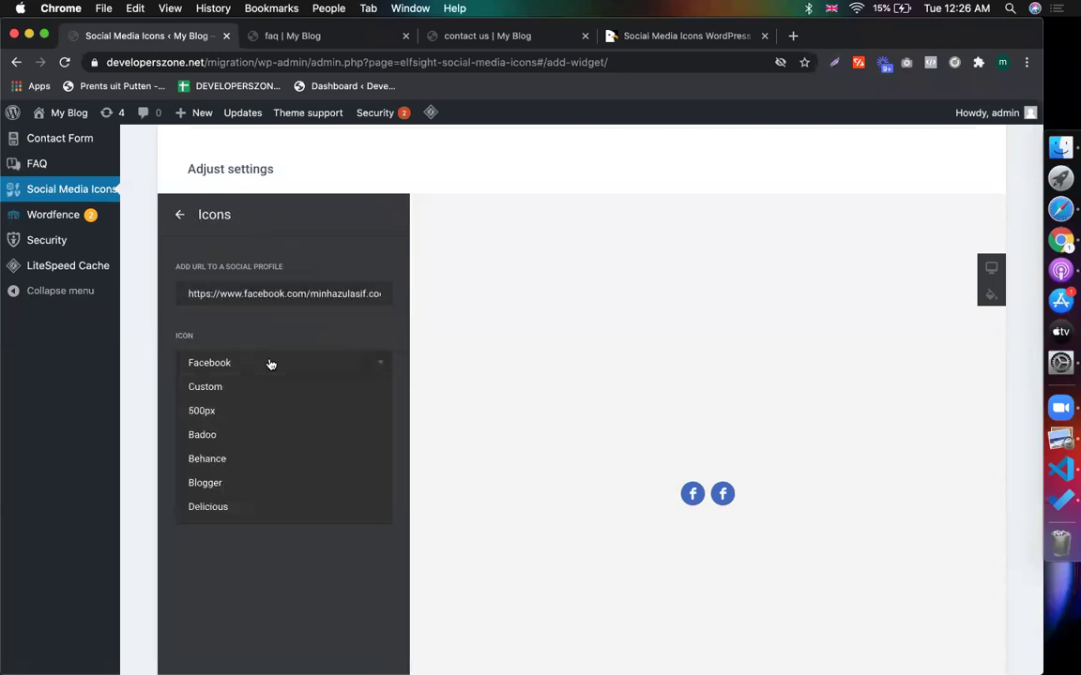
pyautogui.scroll(-5, 241, 454)
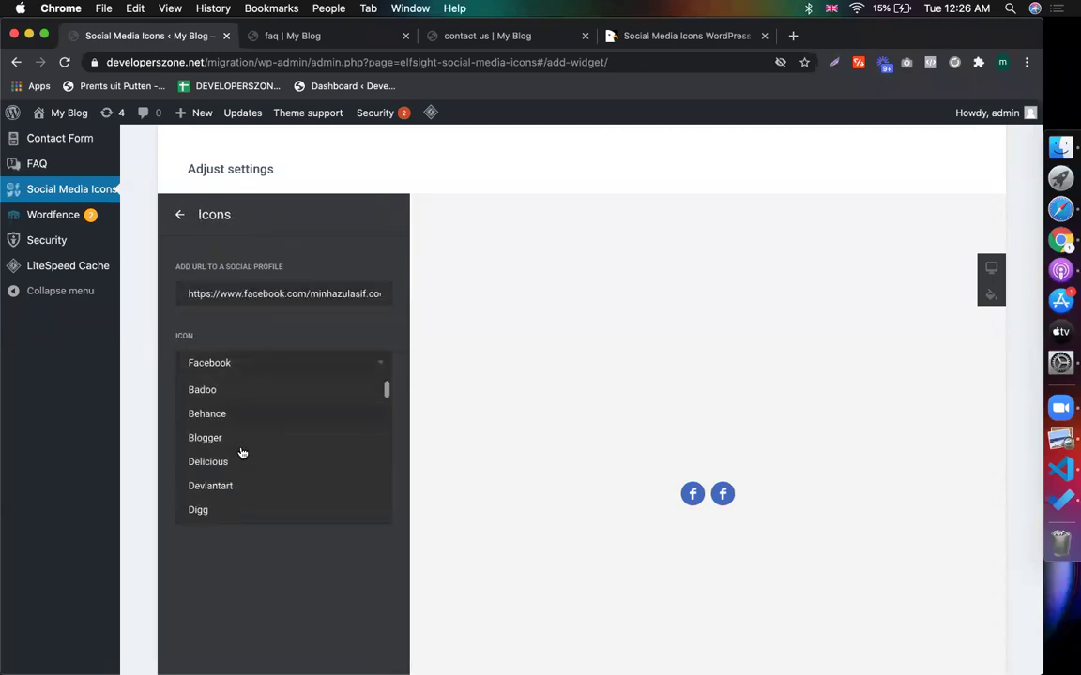
pyautogui.scroll(-5, 241, 454)
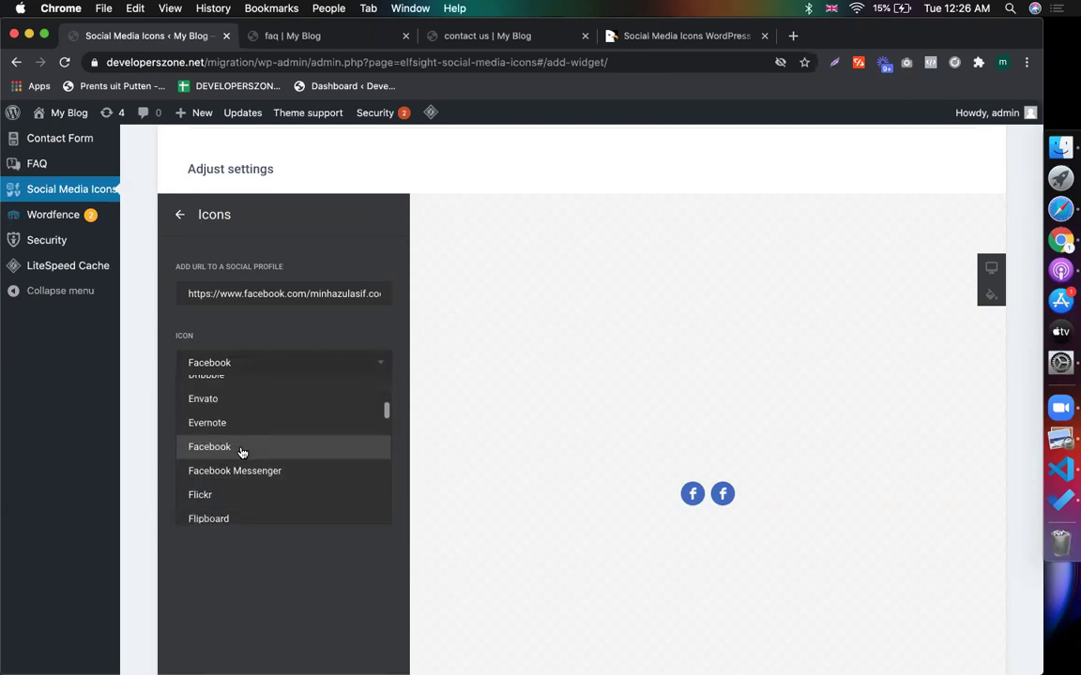
pyautogui.scroll(-2, 285, 456)
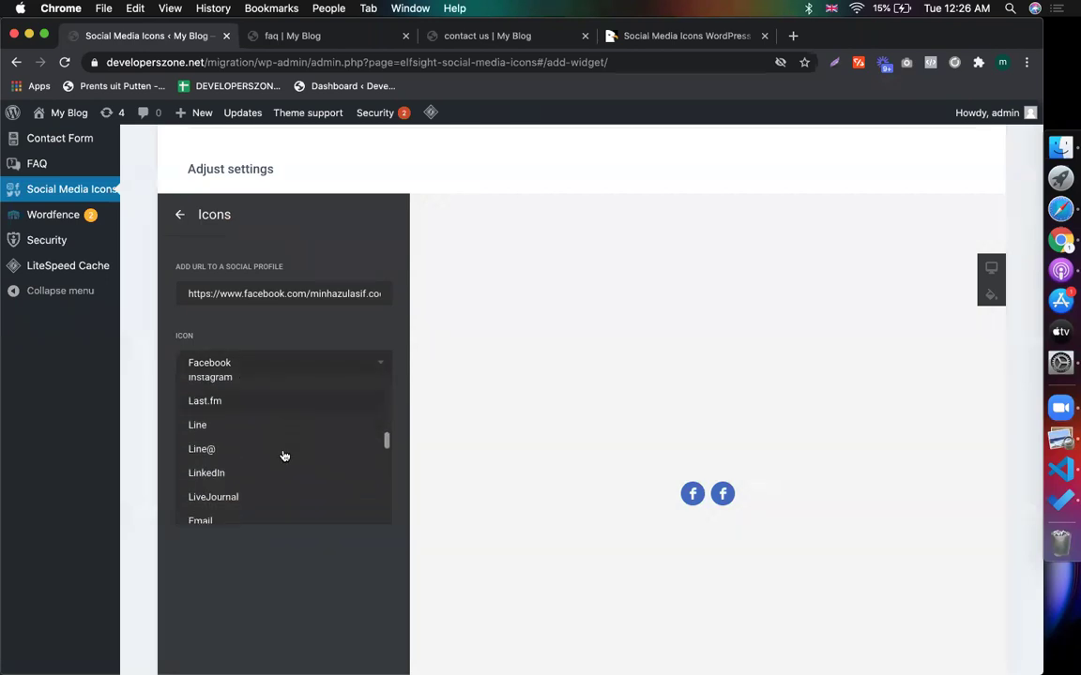
pyautogui.click(261, 453)
pyautogui.click(275, 364)
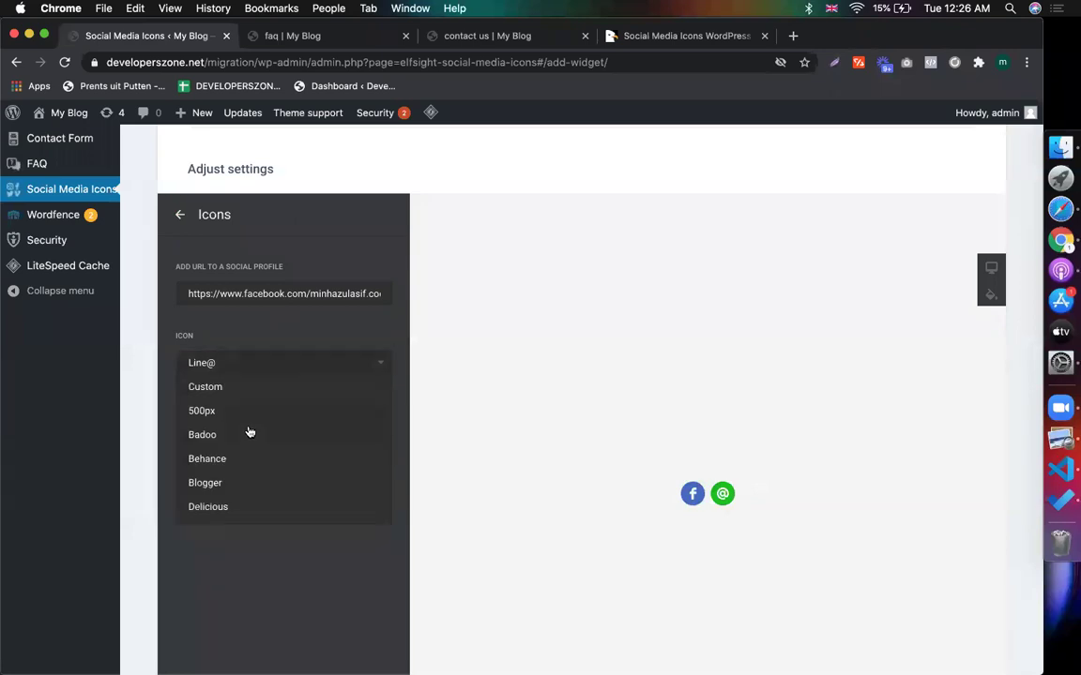
pyautogui.scroll(-10, 250, 431)
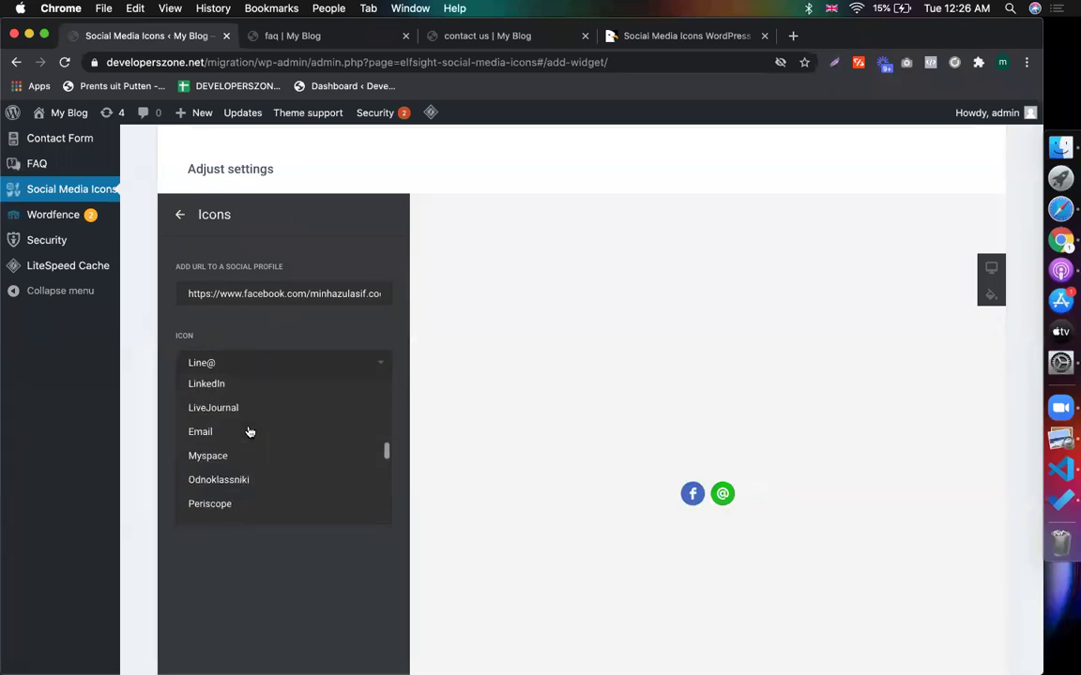
pyautogui.click(233, 384)
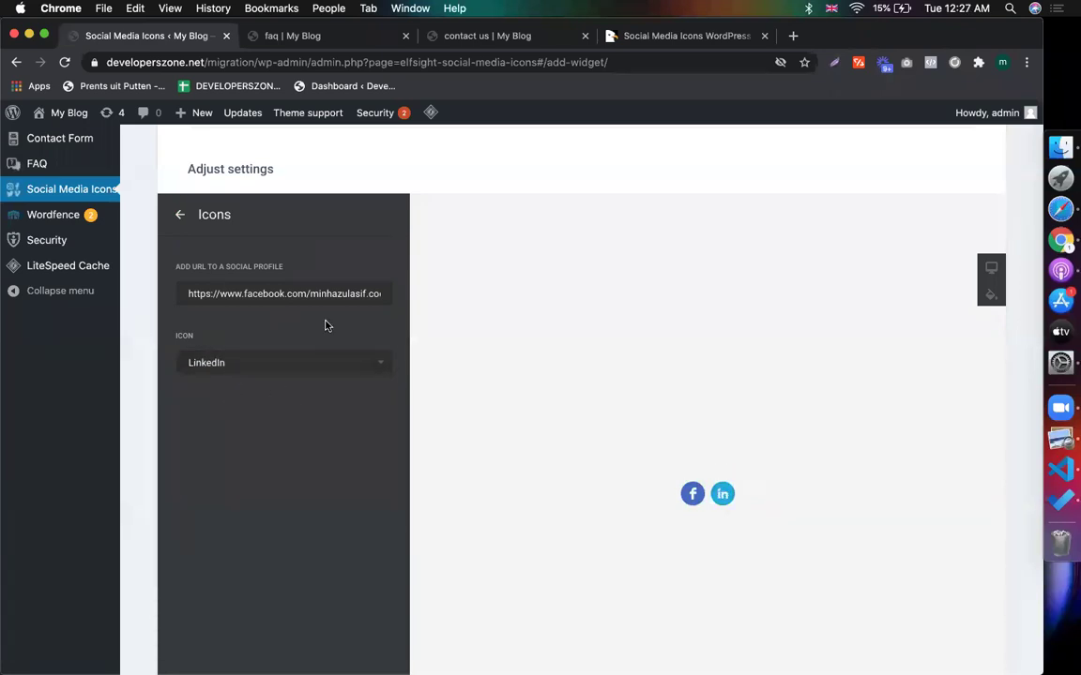
# Get the personal LinkedIn profile address in Safari and set it as the LinkedIn icon's URL in Chrome.
pyautogui.press('super+Tab')
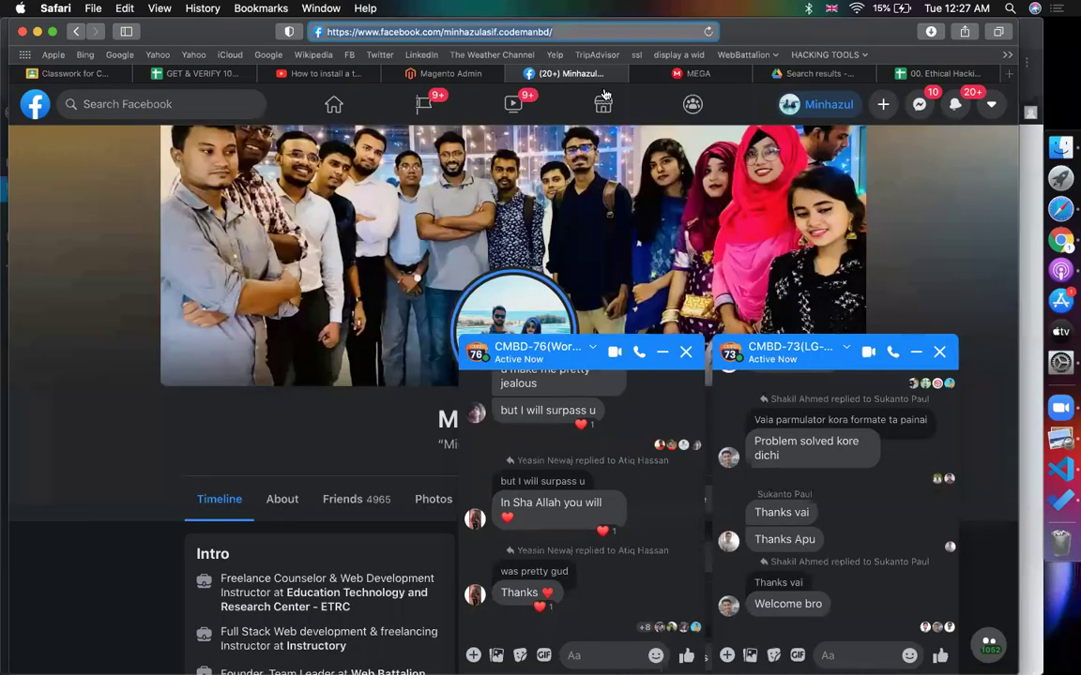
pyautogui.click(327, 31)
pyautogui.write('linkedin.com/')
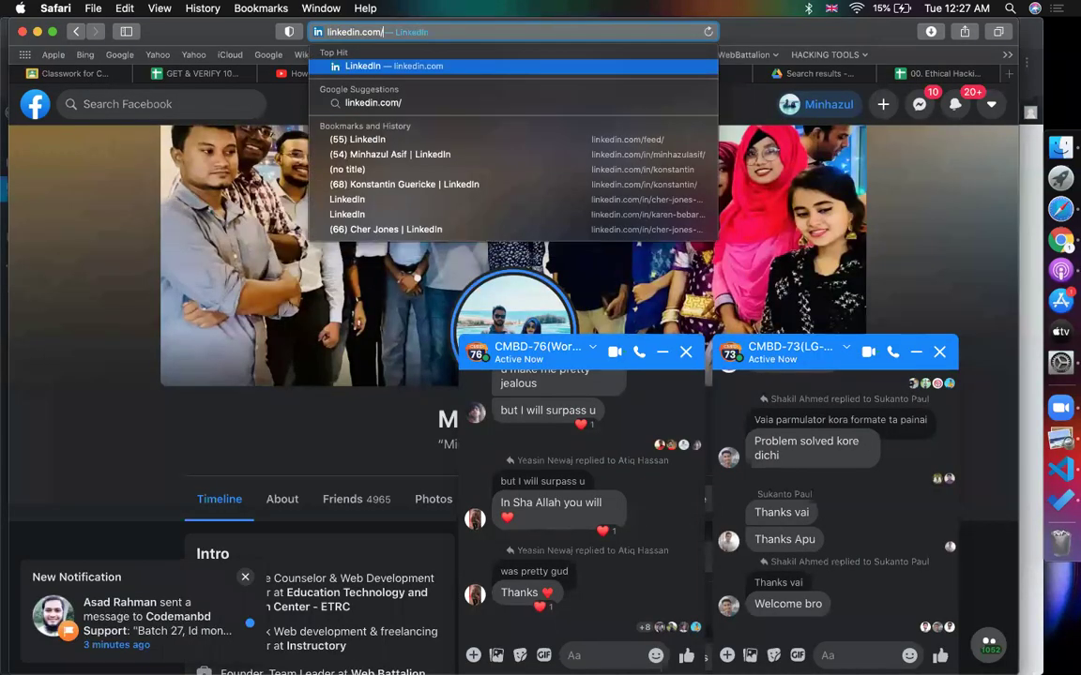
pyautogui.write('in/minhazulasif/')
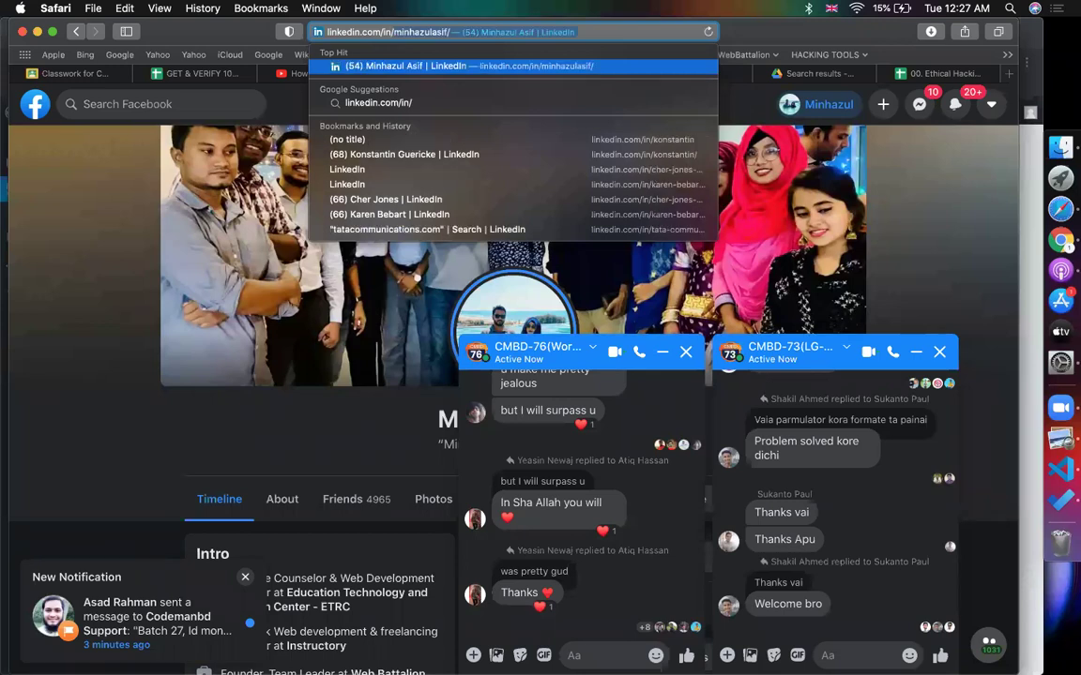
pyautogui.press('super+Tab')
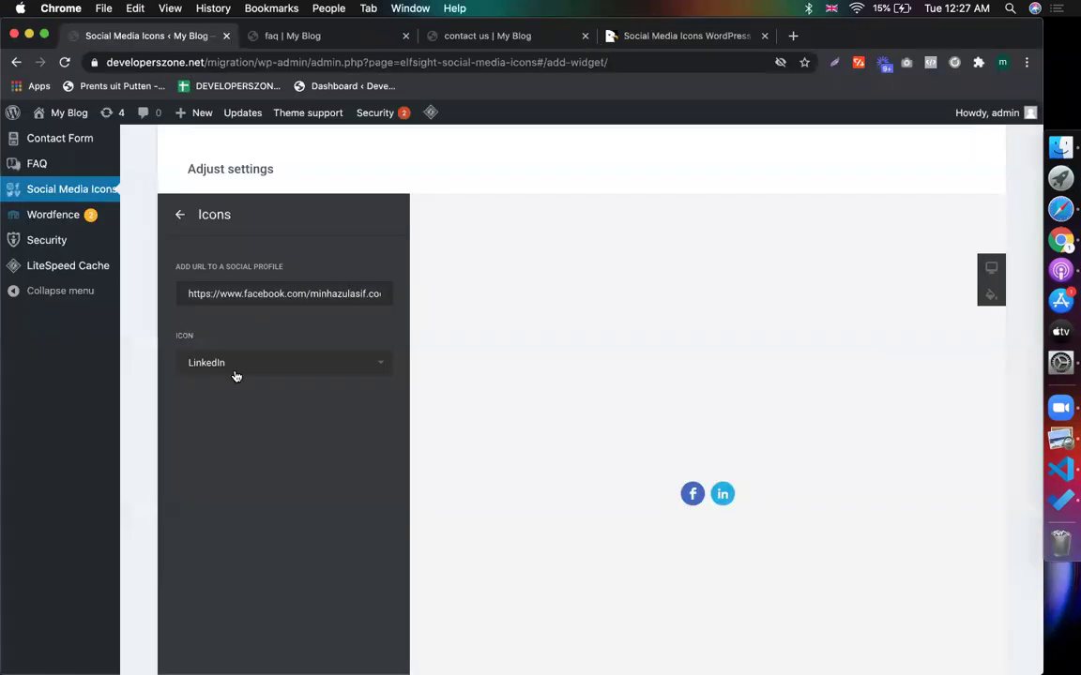
pyautogui.press('super+a')
pyautogui.write('http://linkedin.com/in/minhazulasif/')
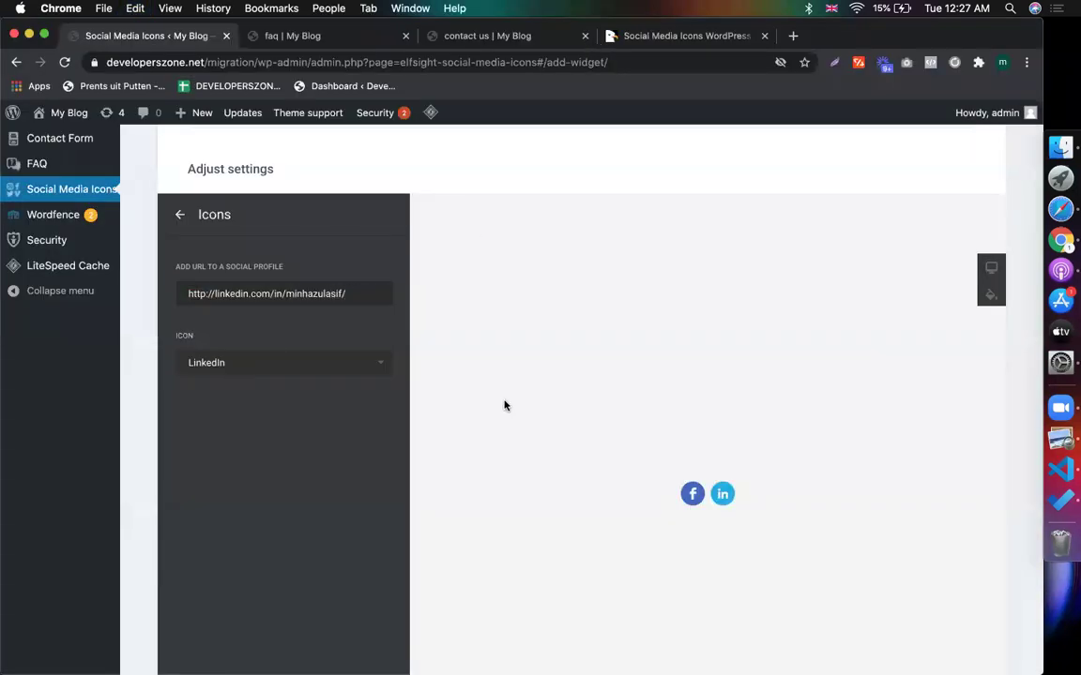
pyautogui.click(177, 218)
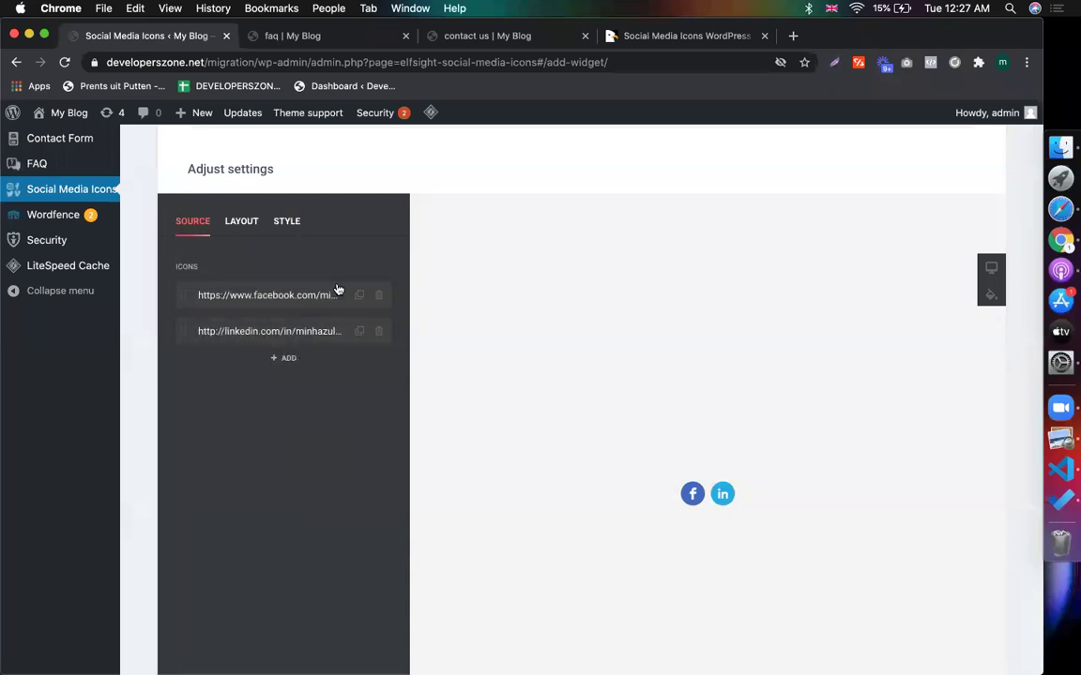
# Duplicate the LinkedIn icon, and copy the personal behance.net profile address from Safari.
pyautogui.click(360, 332)
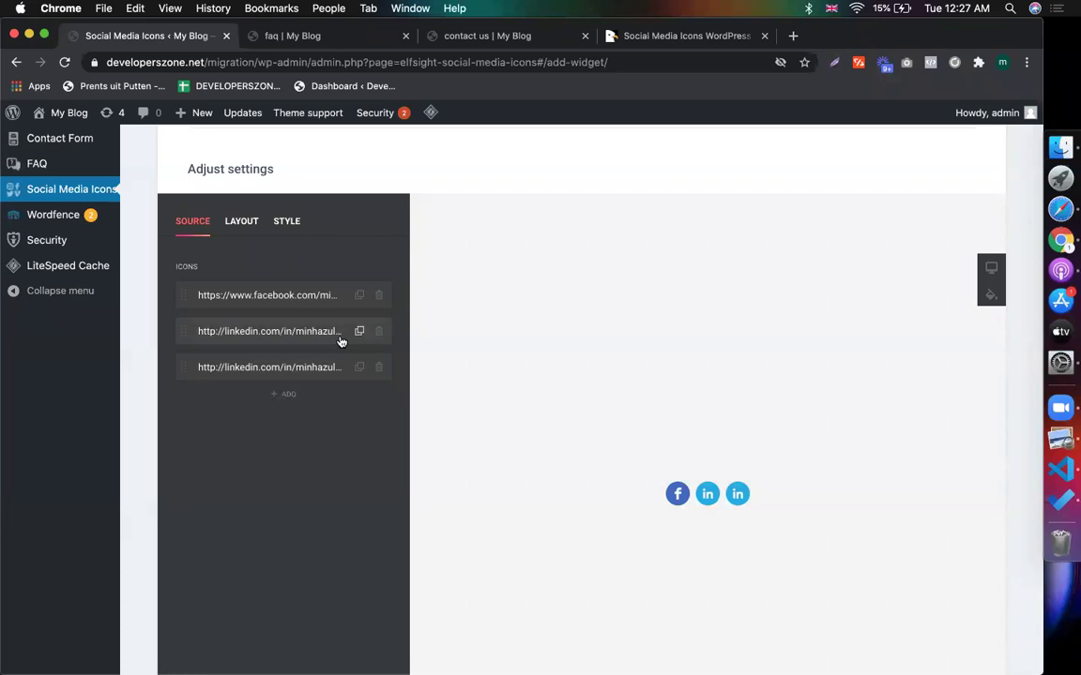
pyautogui.press('super+Tab')
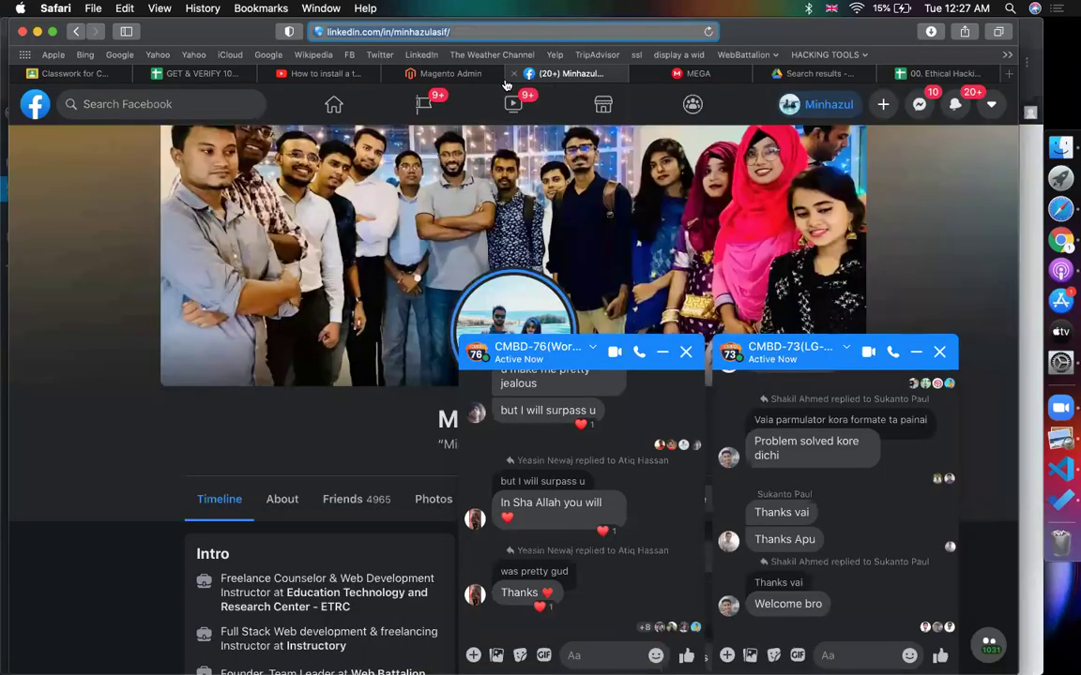
pyautogui.press('super+l')
pyautogui.write('behance.net/')
pyautogui.write('m')
pyautogui.press('super+c')
pyautogui.press('super+Tab')
# Change the duplicated LinkedIn entry's icon to Behance and paste the Behance profile address as its URL.
pyautogui.click(279, 373)
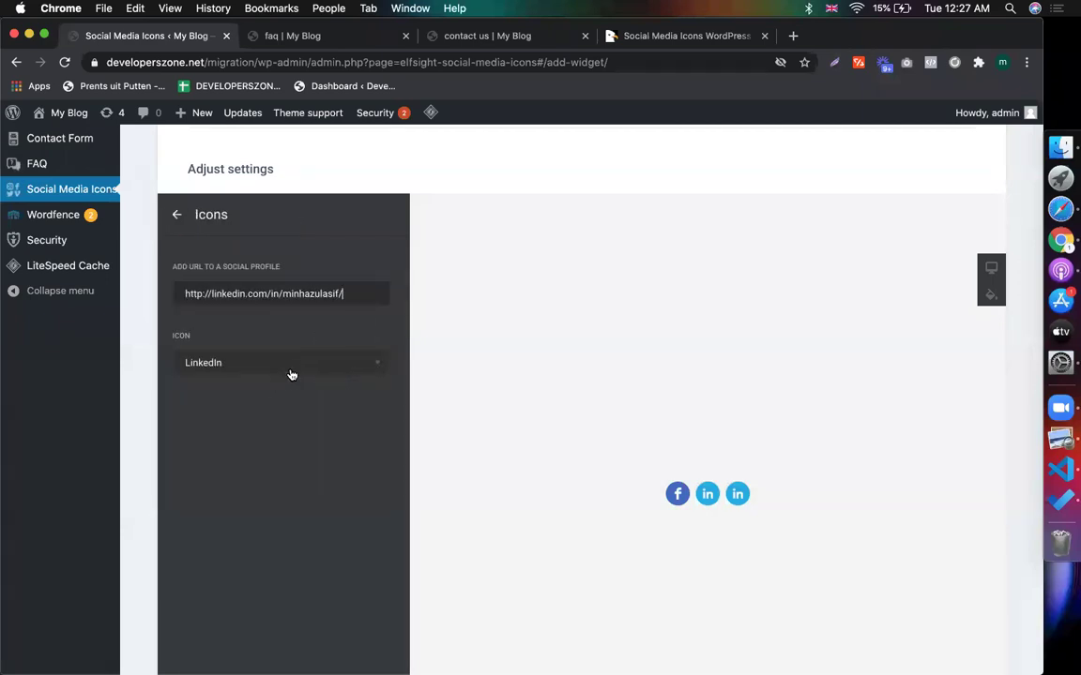
pyautogui.click(251, 369)
pyautogui.scroll(-2, 232, 461)
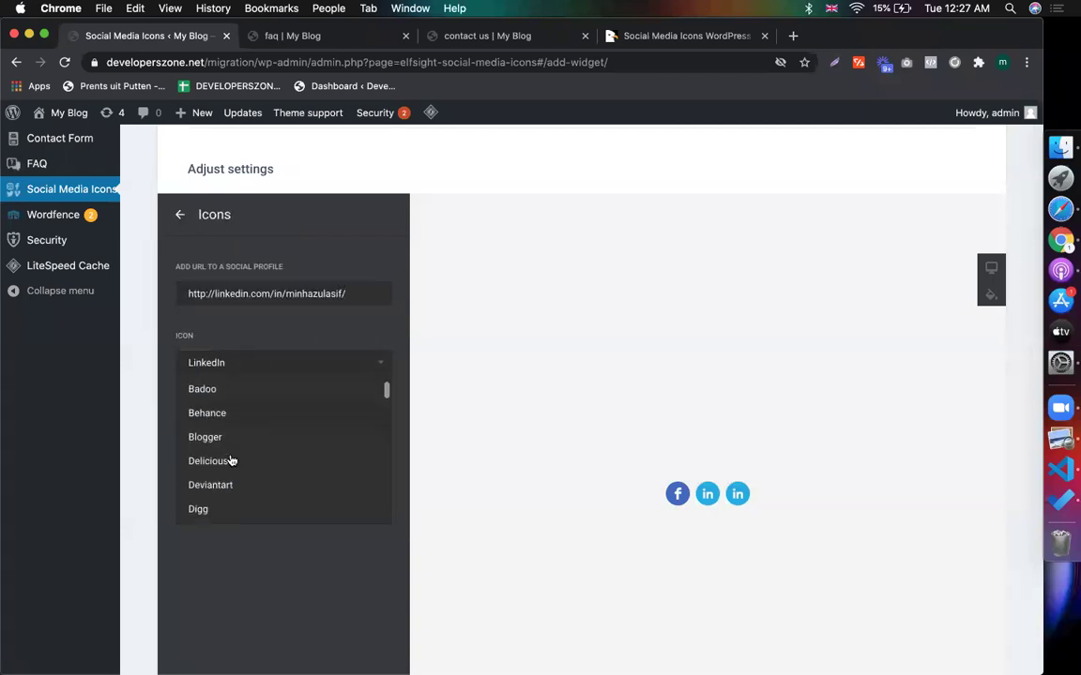
pyautogui.click(238, 414)
pyautogui.press('super+a')
pyautogui.press('super+v')
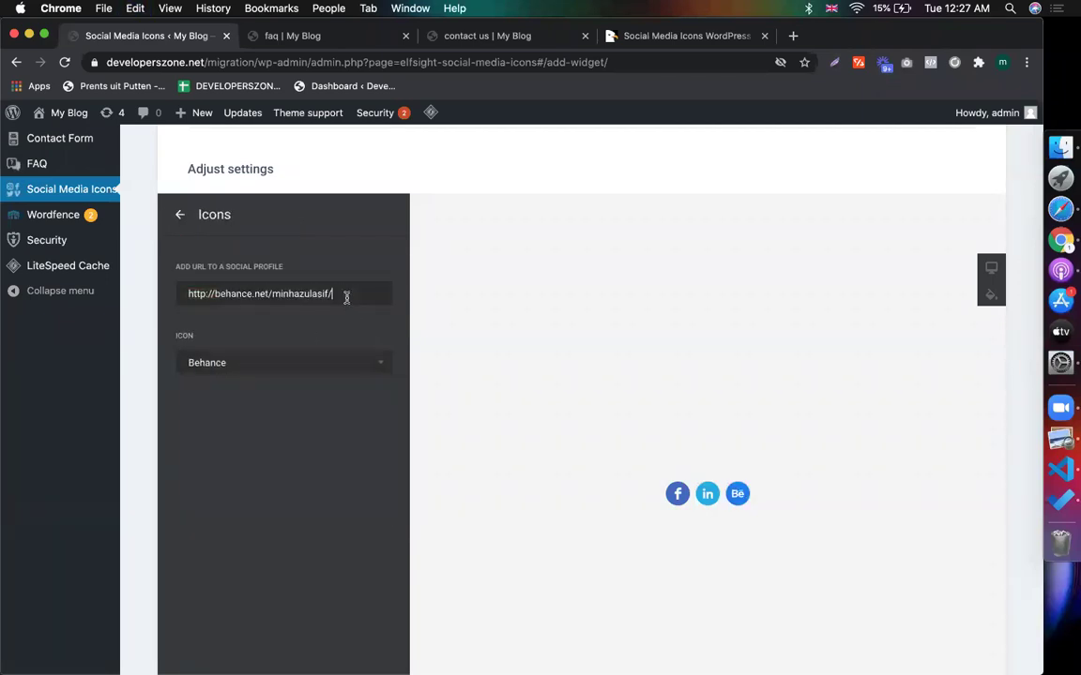
pyautogui.click(178, 213)
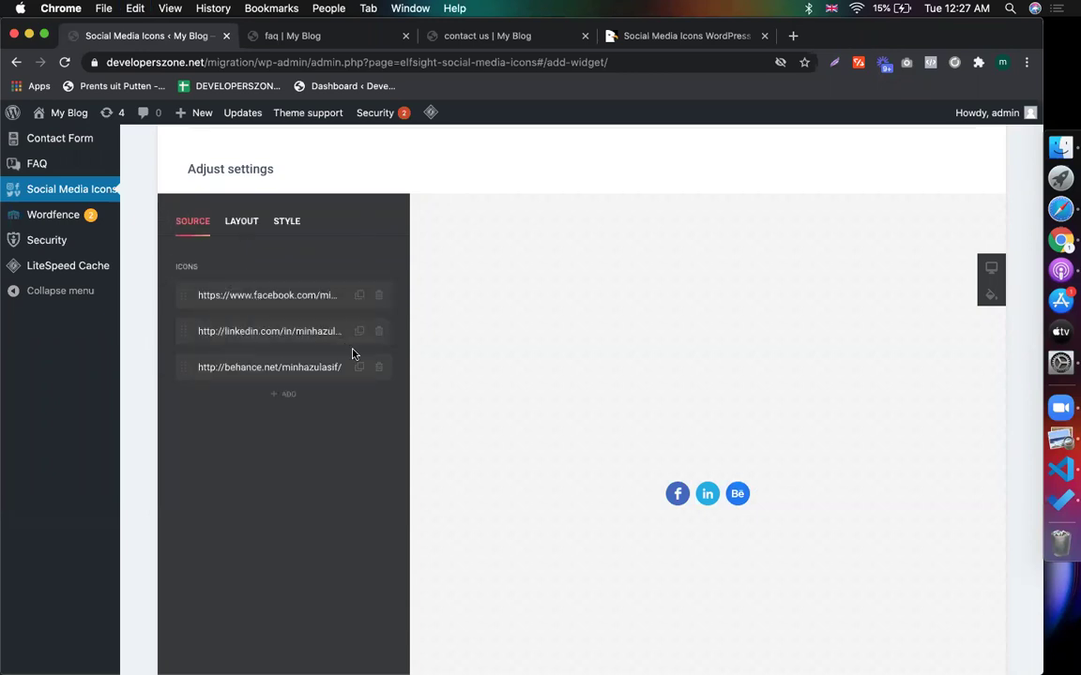
# Duplicate the Behance icon and change the copy's icon to Instagram.
pyautogui.click(359, 367)
pyautogui.click(286, 403)
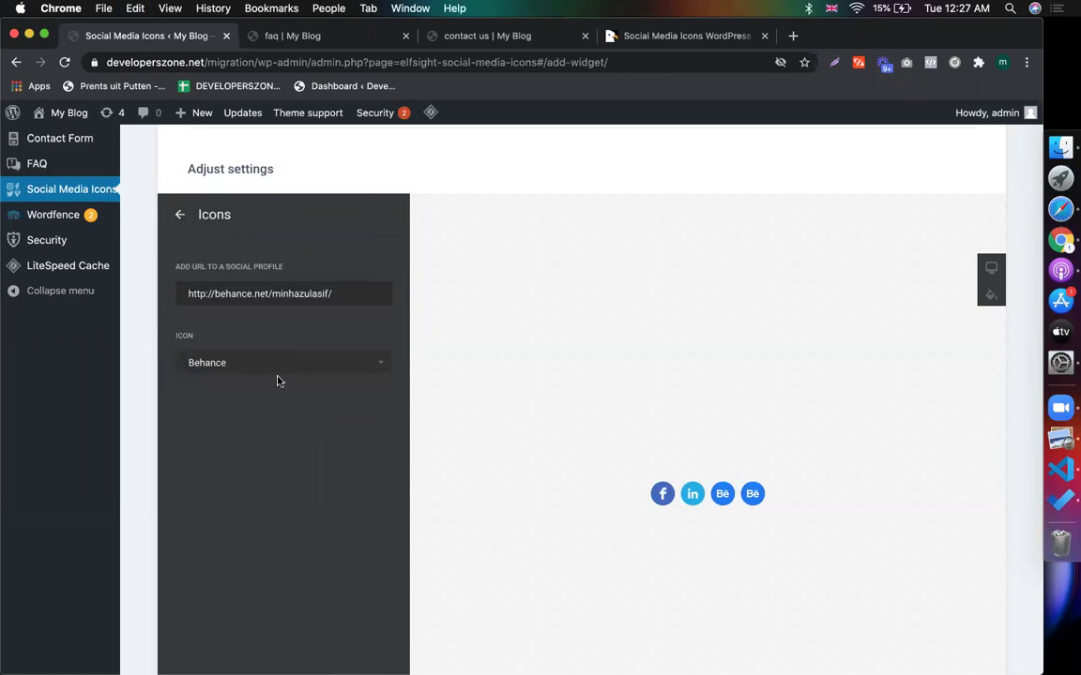
pyautogui.click(263, 371)
pyautogui.scroll(-5, 243, 425)
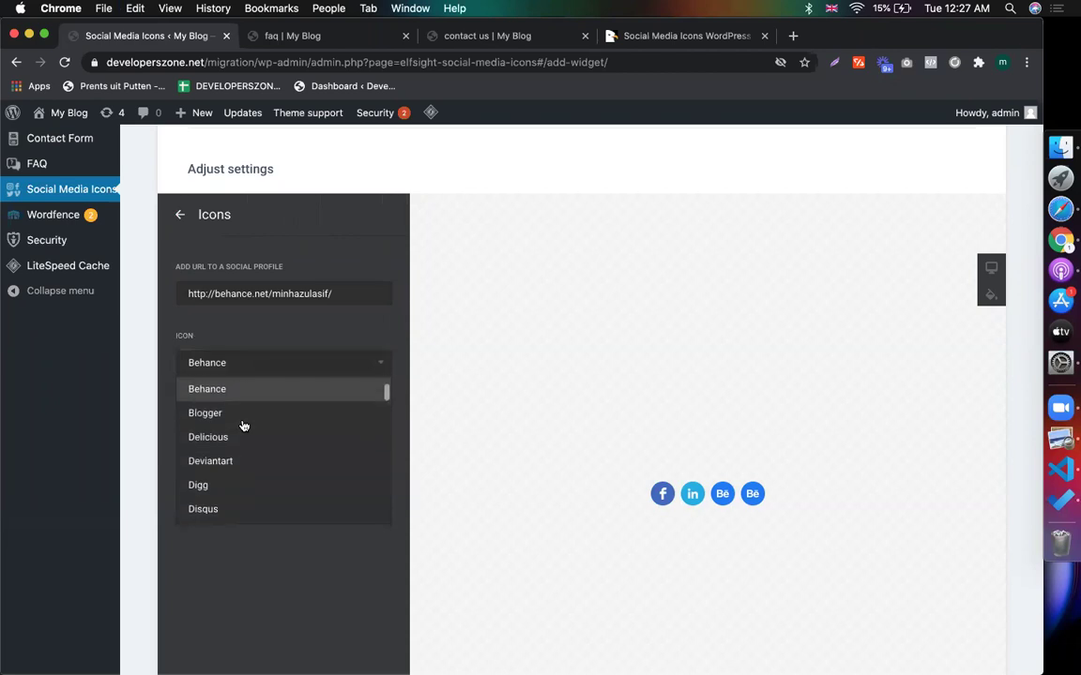
pyautogui.scroll(-5, 239, 426)
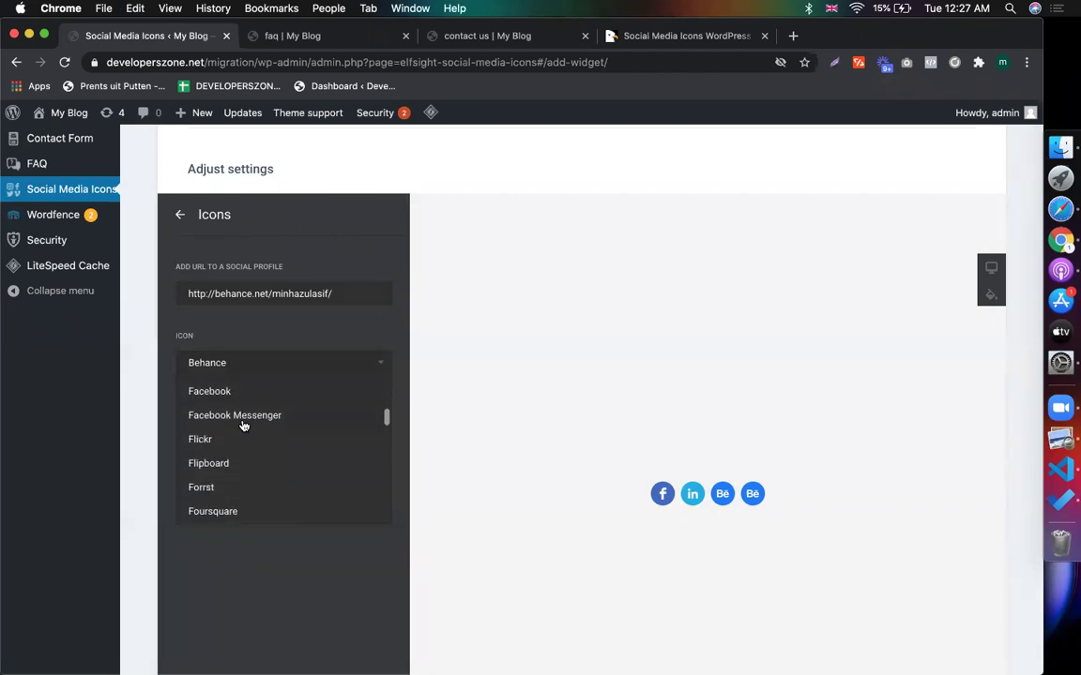
pyautogui.click(235, 426)
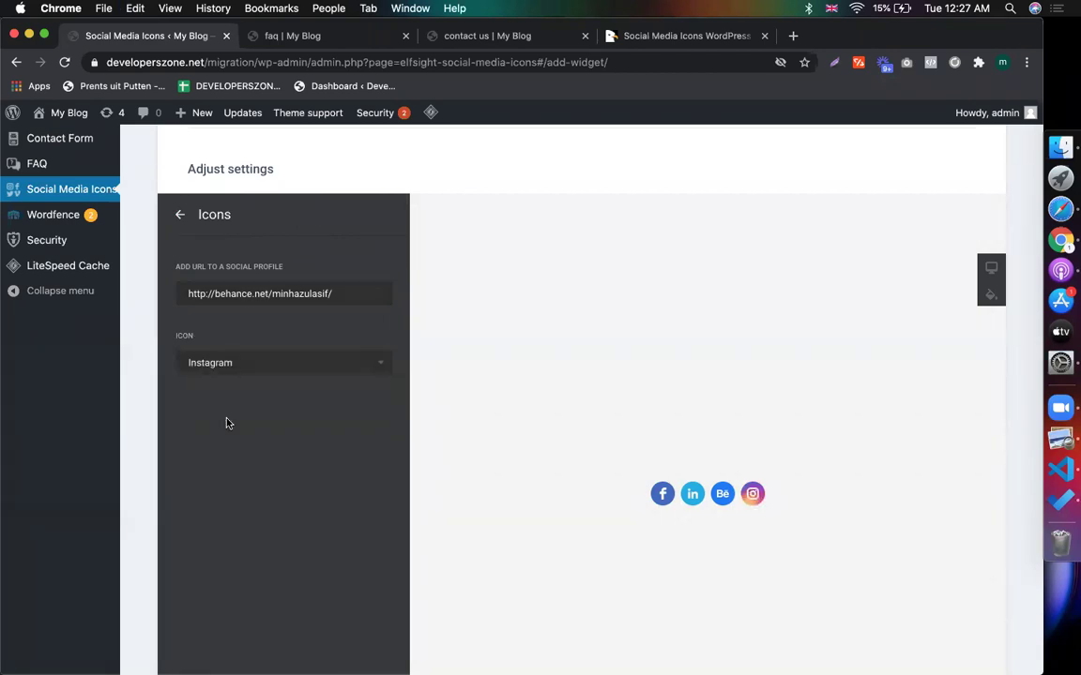
# Get the personal Instagram profile address in Safari and set it as the Instagram icon's URL in Chrome.
pyautogui.press('super+Tab')
pyautogui.press('super+l')
pyautogui.write('ins')
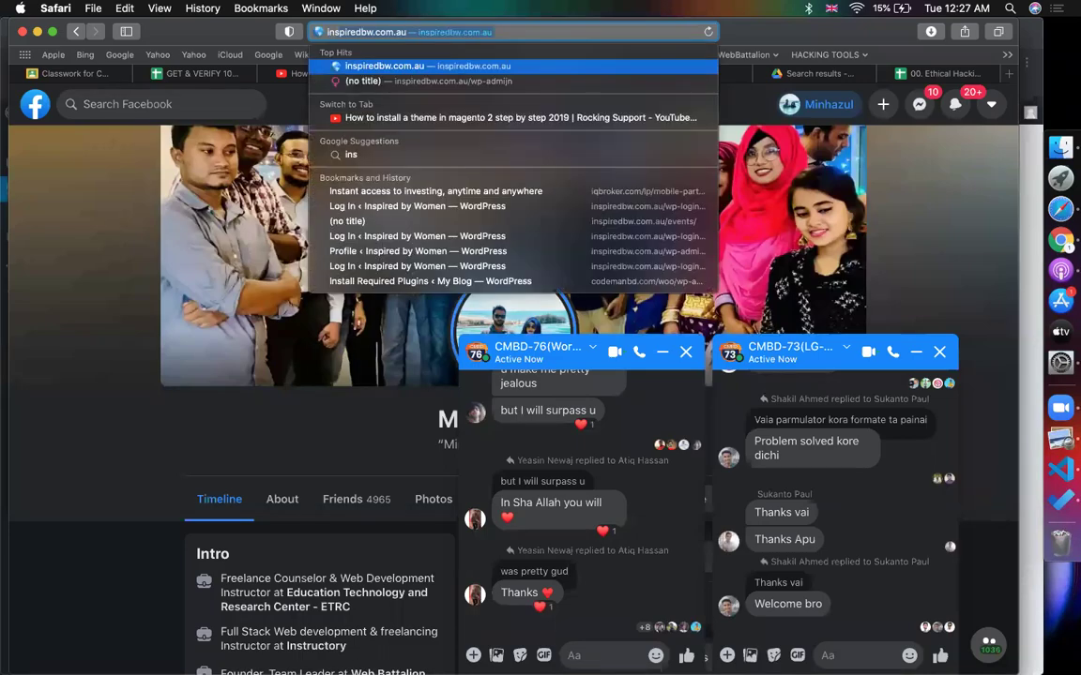
pyautogui.write('tagram.com/')
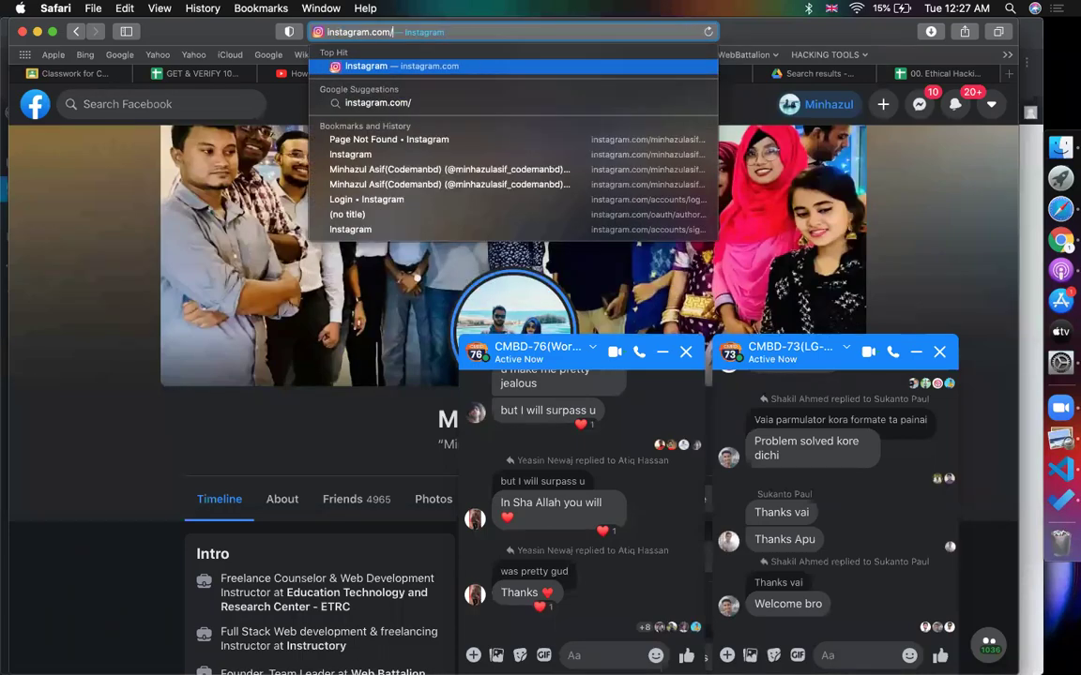
pyautogui.write('mi')
pyautogui.press('super+Tab')
pyautogui.click(329, 295)
pyautogui.press('super+a')
pyautogui.press('super+v')
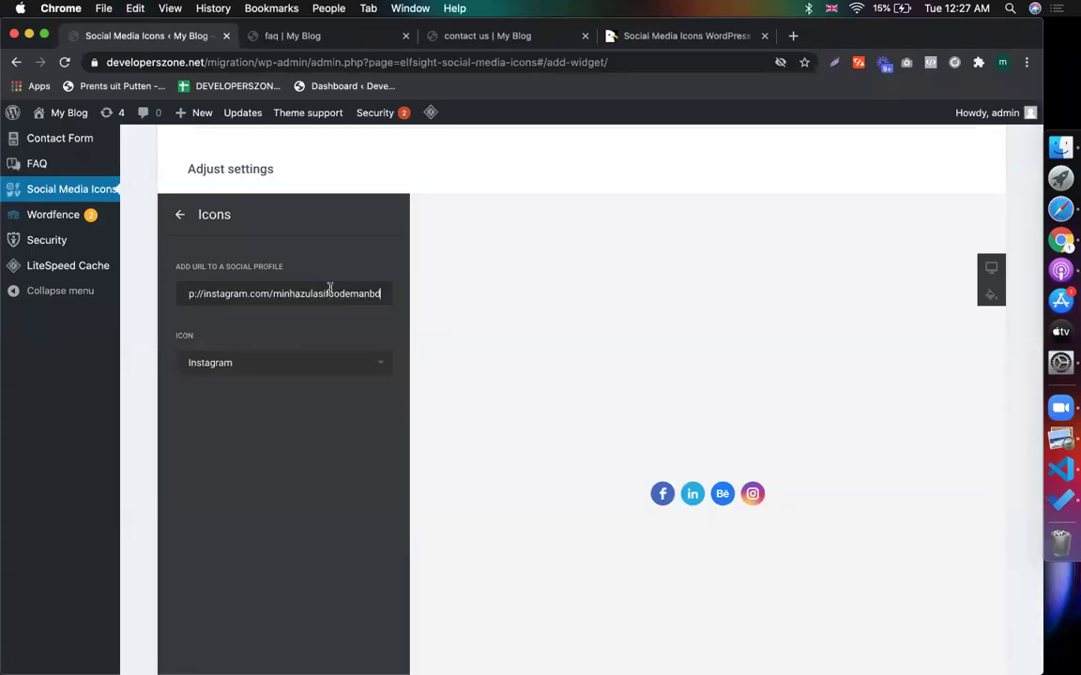
pyautogui.click(179, 214)
# Set the widget's icon style to Material.
pyautogui.click(286, 221)
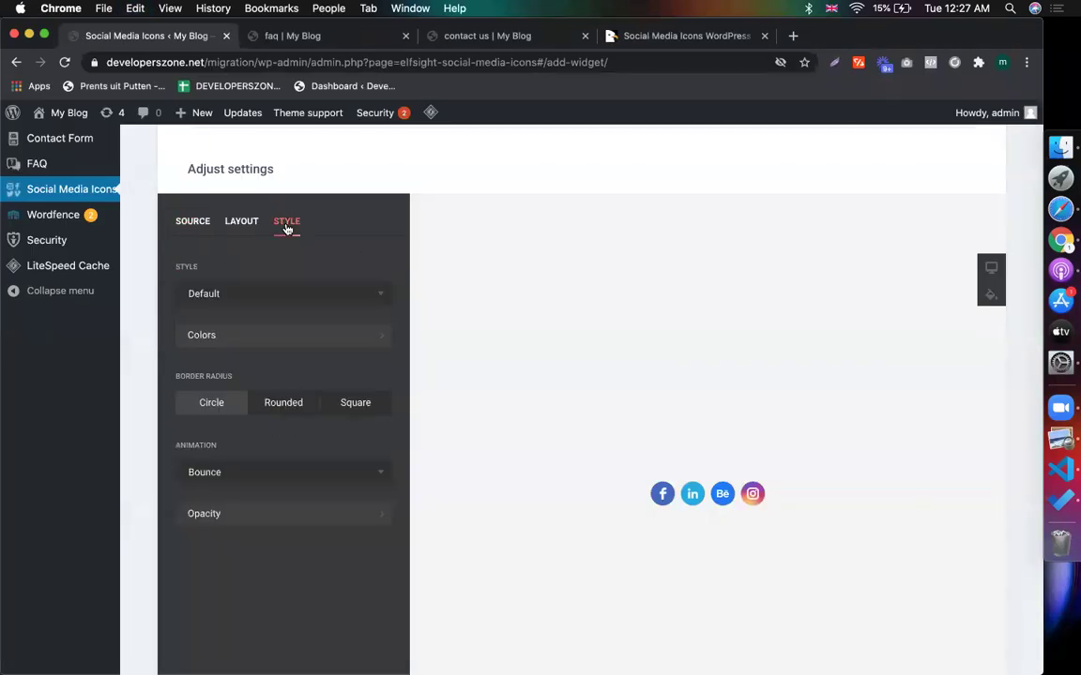
pyautogui.click(291, 294)
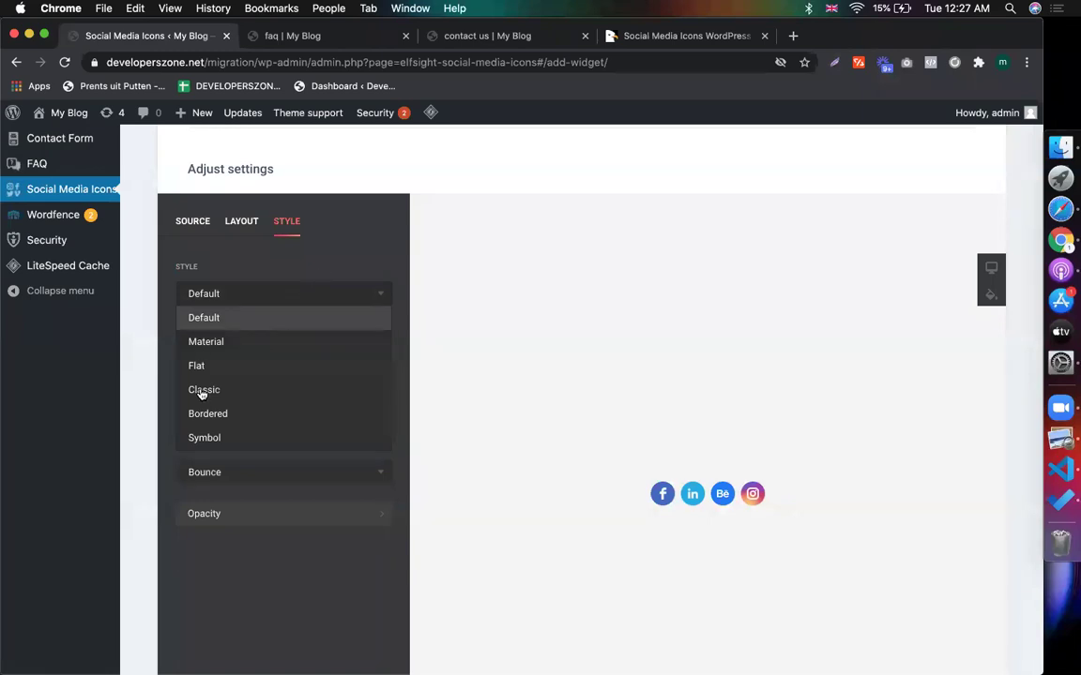
pyautogui.click(232, 346)
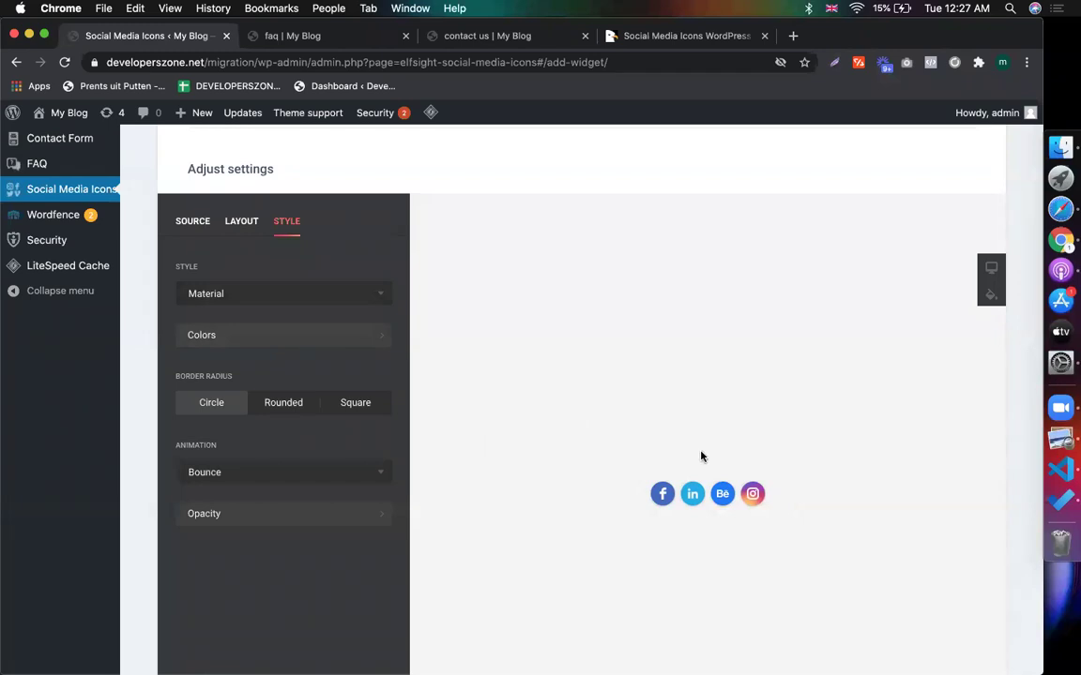
# Compare the available icon sizes in the widget preview and set the icon size to 60px.
pyautogui.click(246, 225)
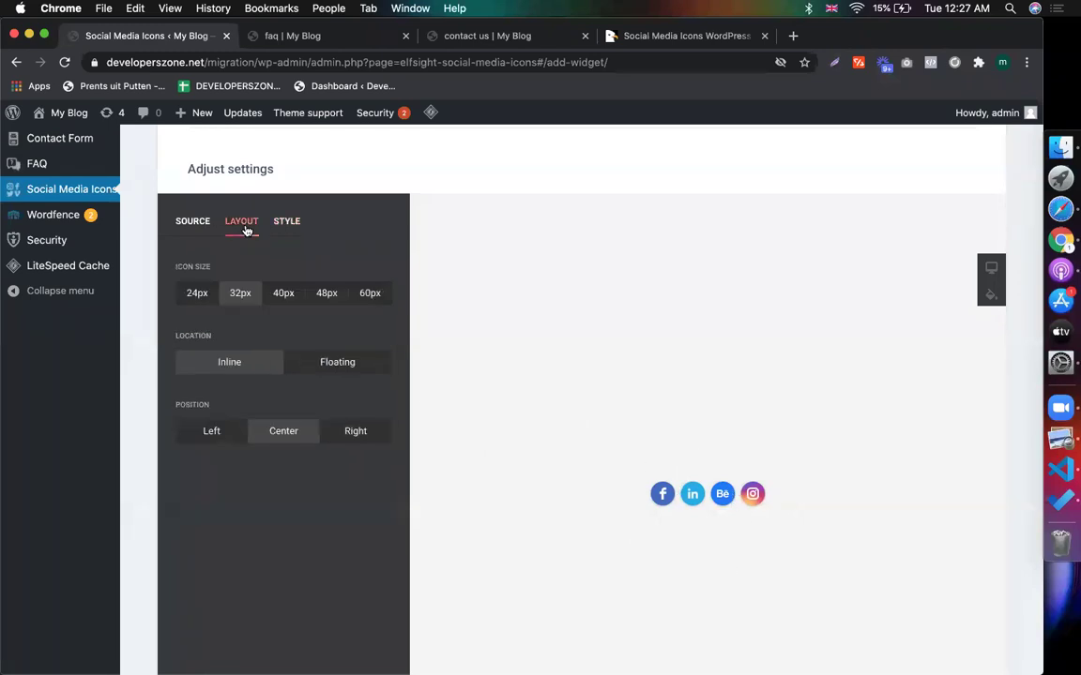
pyautogui.click(372, 303)
pyautogui.click(321, 296)
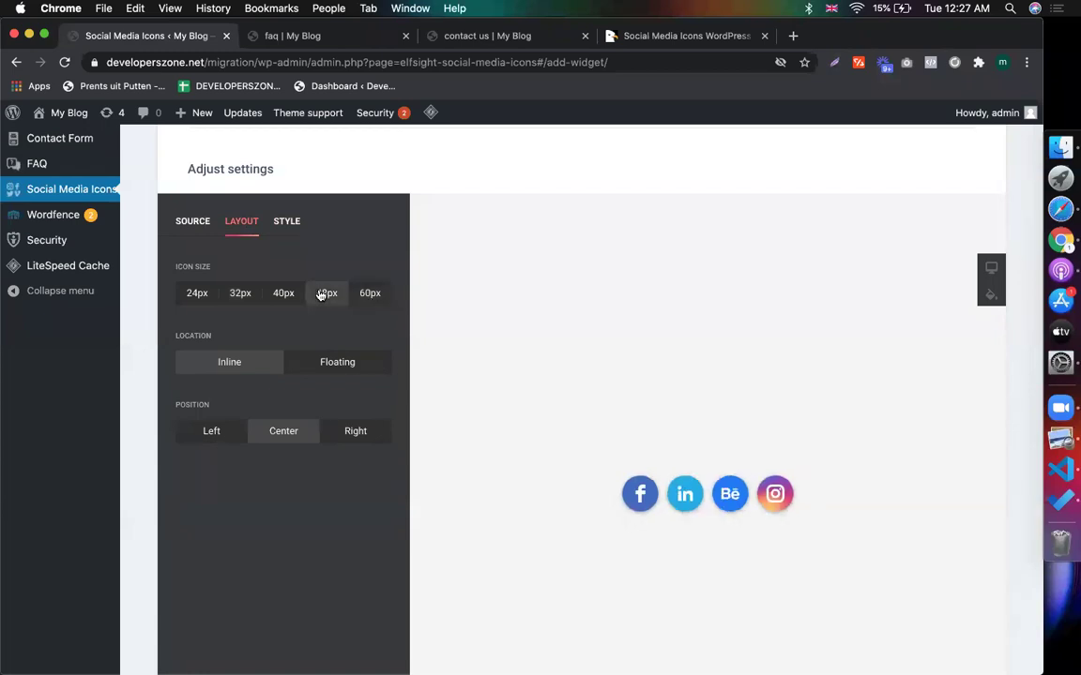
pyautogui.click(267, 298)
pyautogui.click(243, 298)
pyautogui.click(326, 296)
pyautogui.click(371, 298)
pyautogui.click(284, 223)
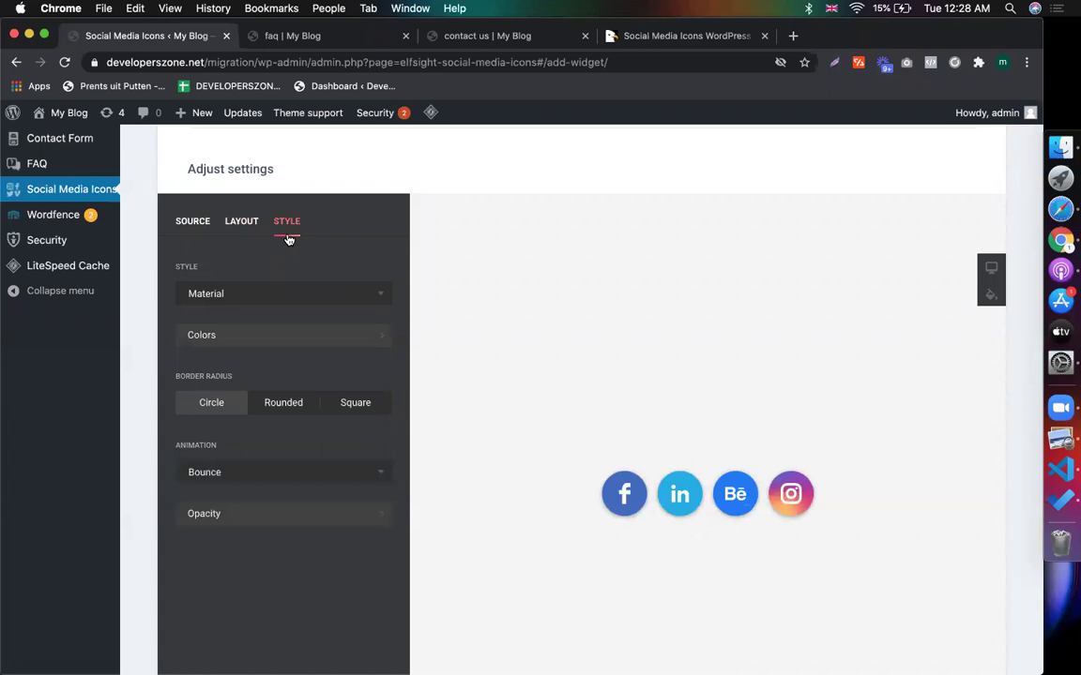
pyautogui.click(242, 222)
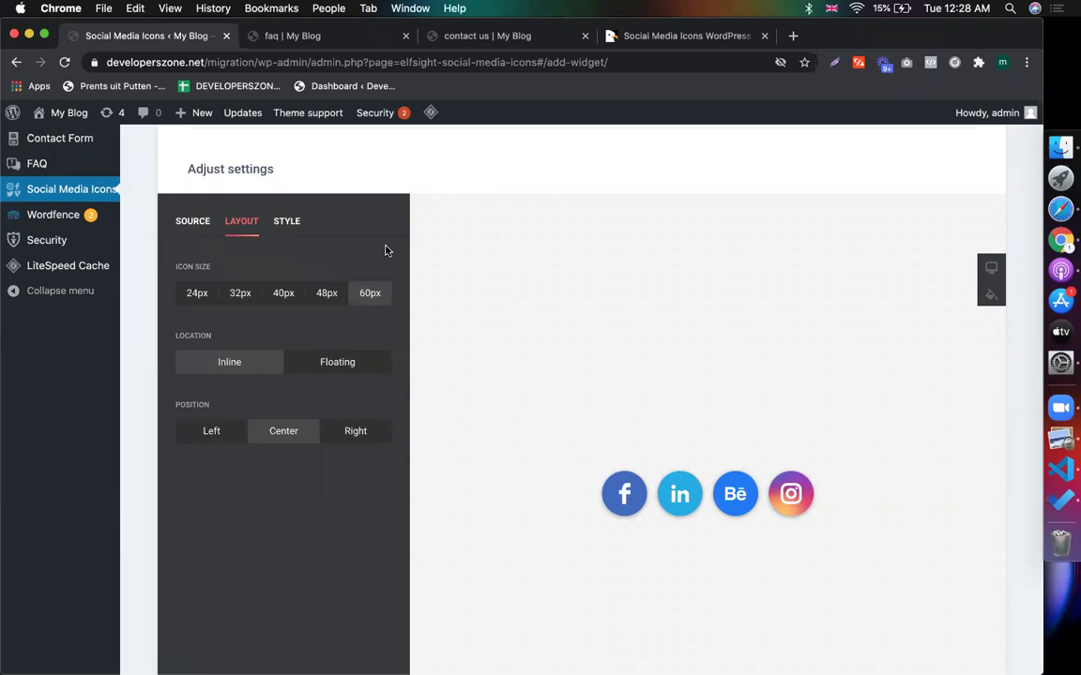
# Preview the Flat icon style, and set the widget's icon style to Classic.
pyautogui.click(294, 222)
pyautogui.click(261, 293)
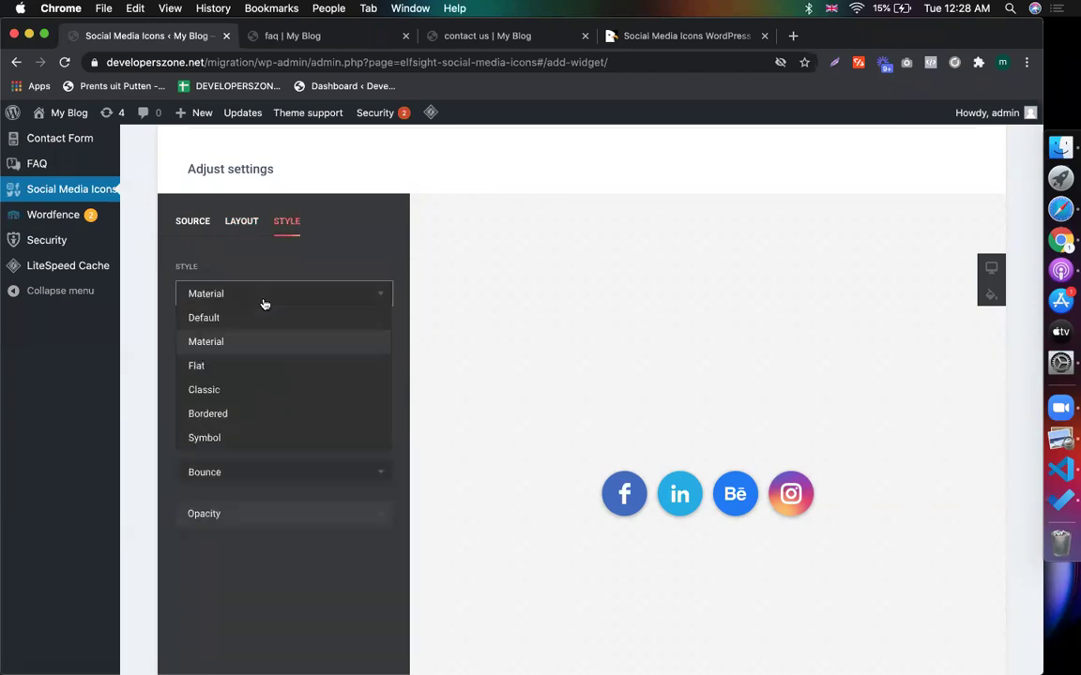
pyautogui.click(198, 368)
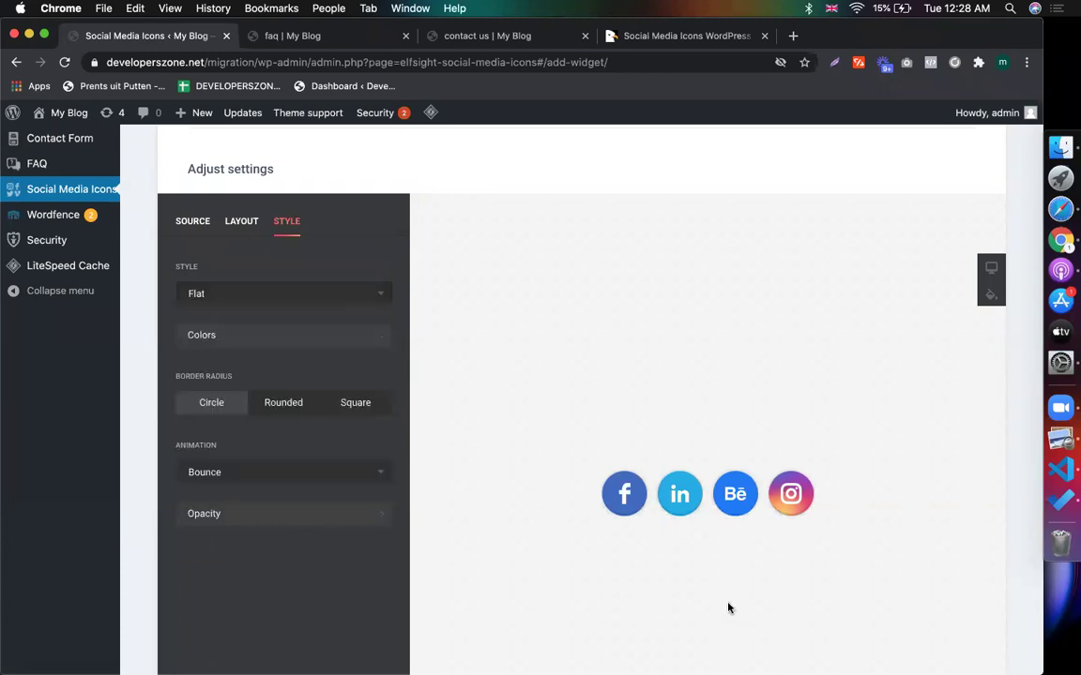
pyautogui.click(357, 298)
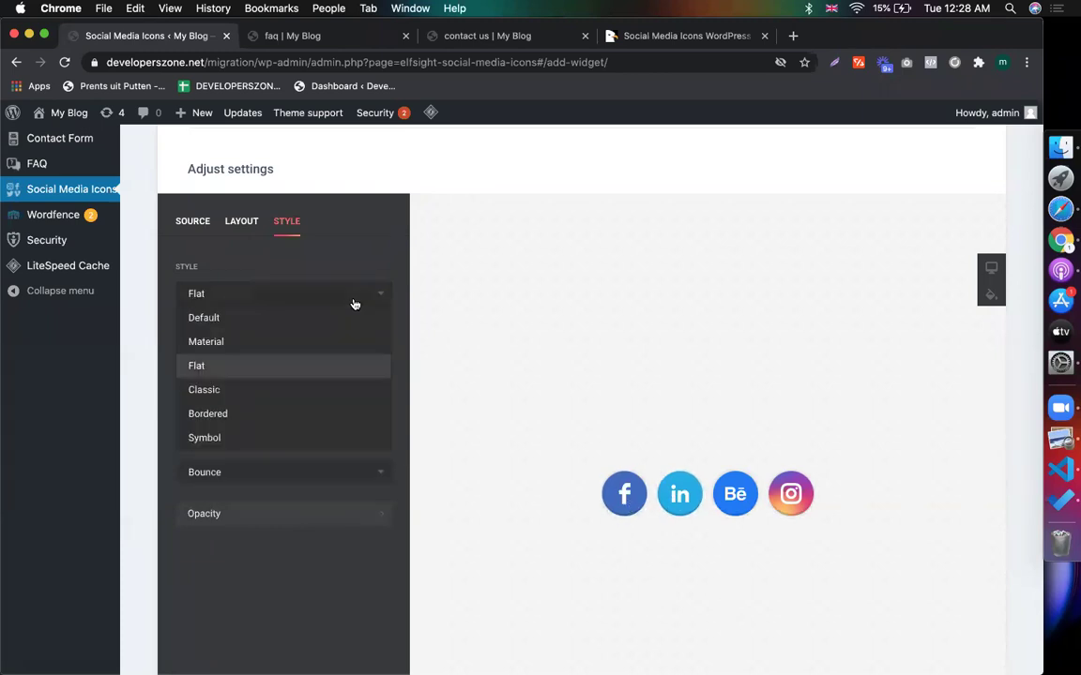
pyautogui.click(224, 390)
pyautogui.click(333, 298)
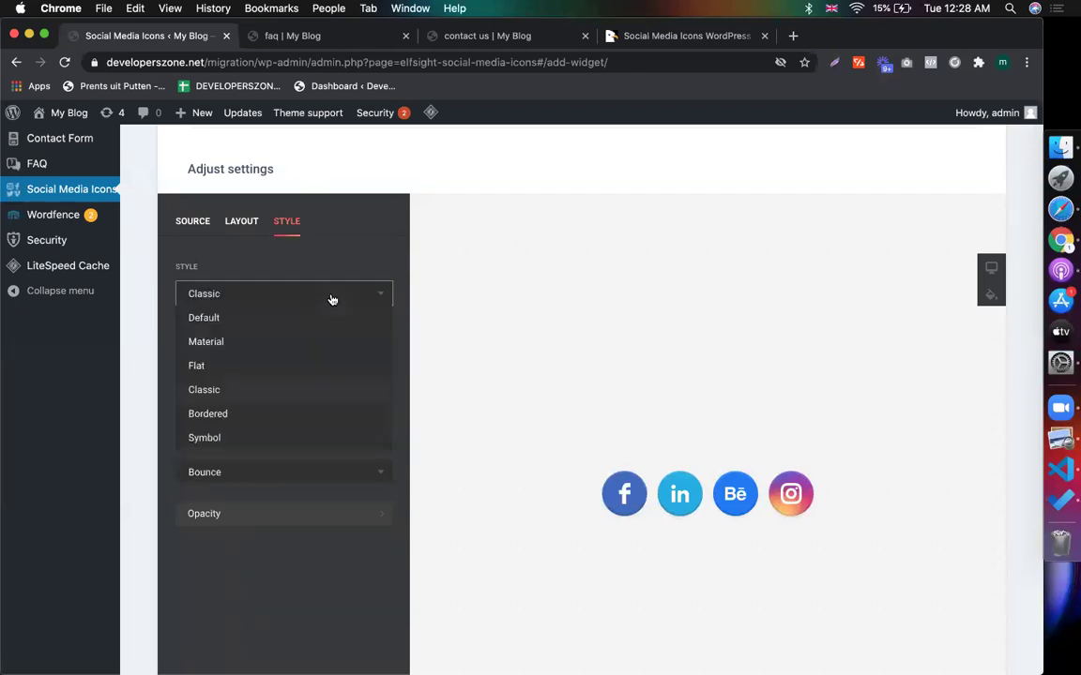
pyautogui.scroll(-2, 246, 375)
pyautogui.click(427, 441)
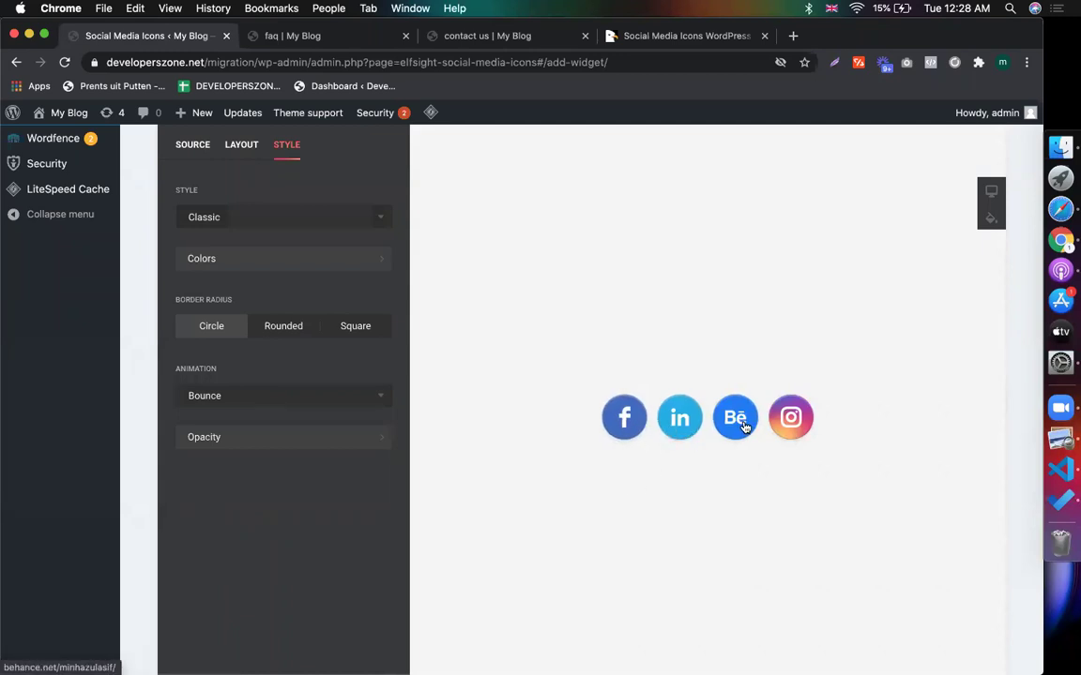
# Preview the Fly and Rotate icon animations, and set the animation to Zoom.
pyautogui.click(222, 395)
pyautogui.click(215, 470)
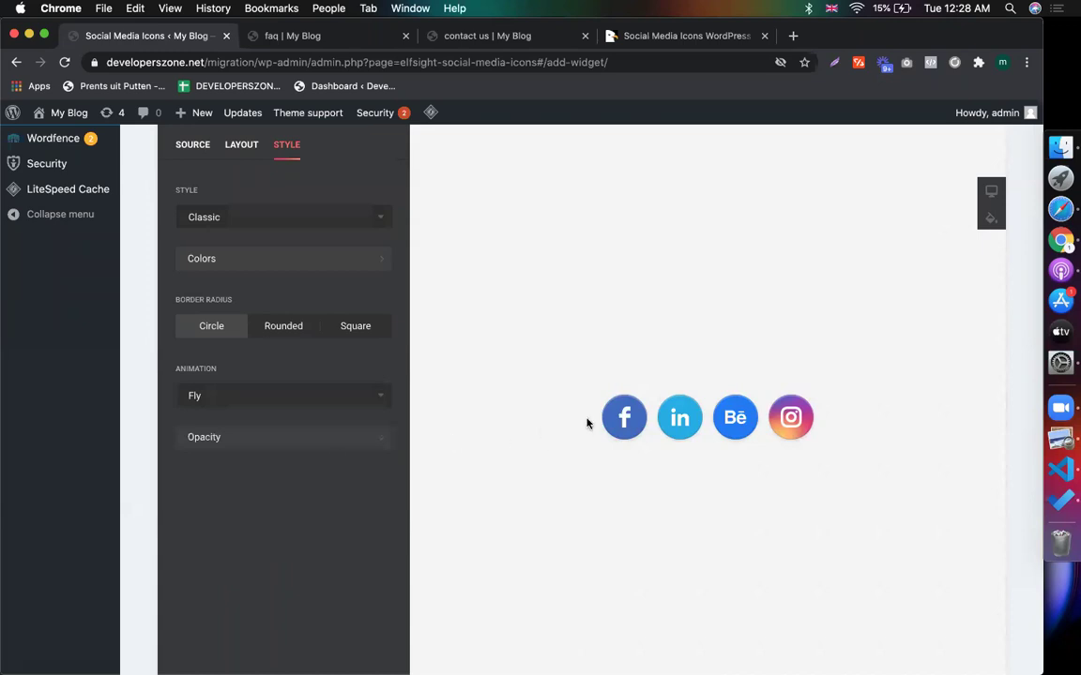
pyautogui.click(204, 401)
pyautogui.click(212, 492)
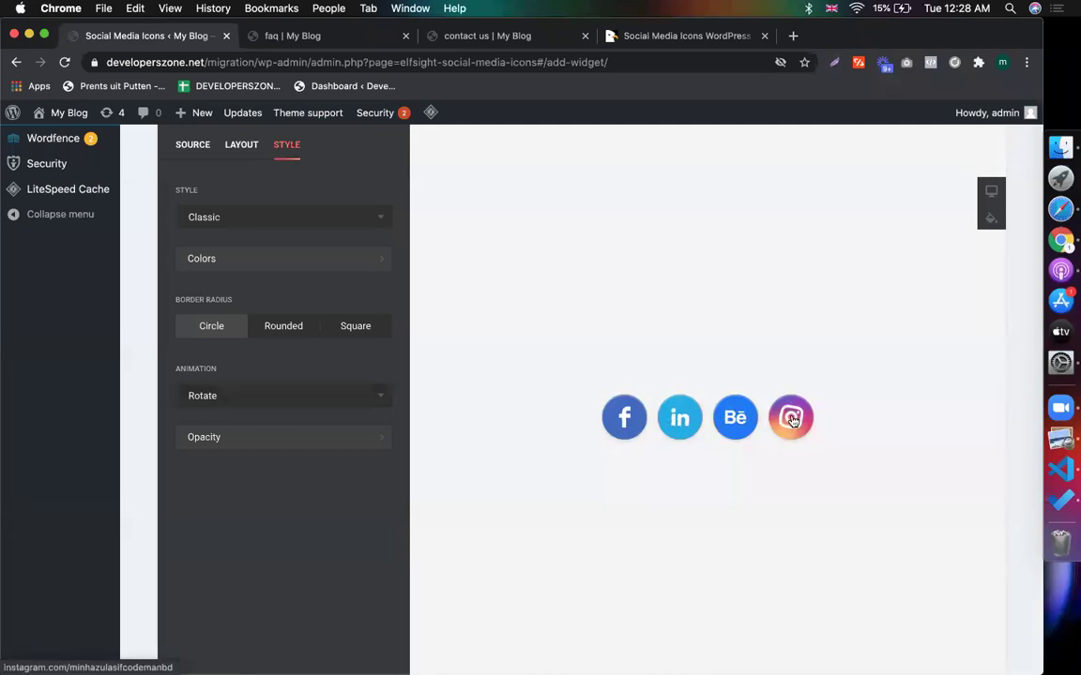
pyautogui.click(211, 397)
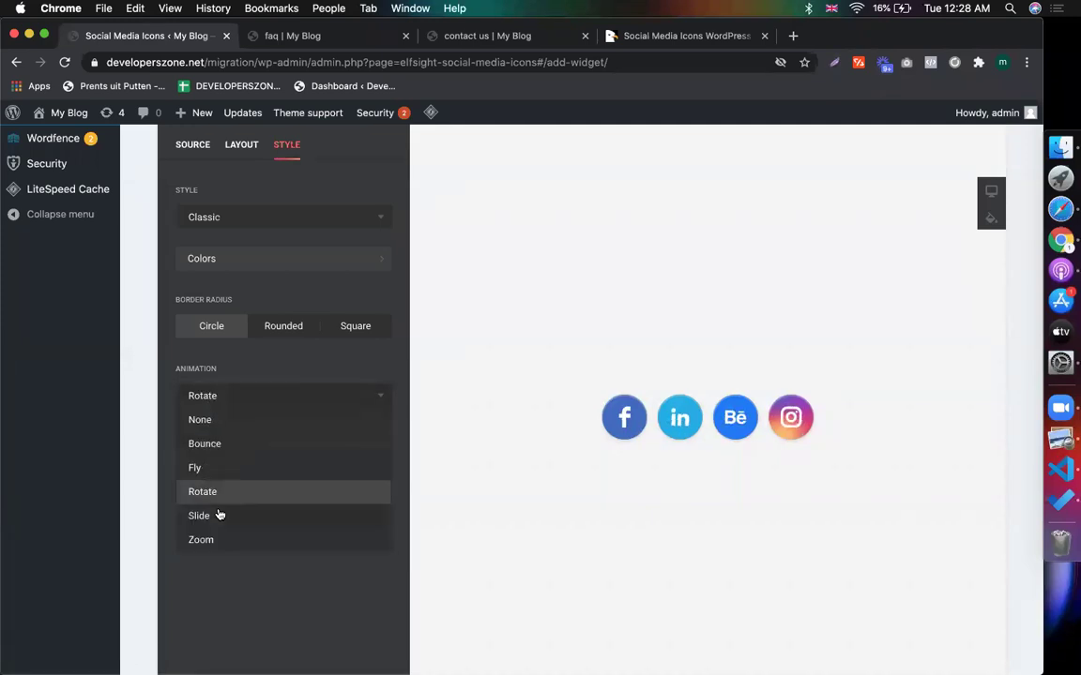
pyautogui.click(201, 539)
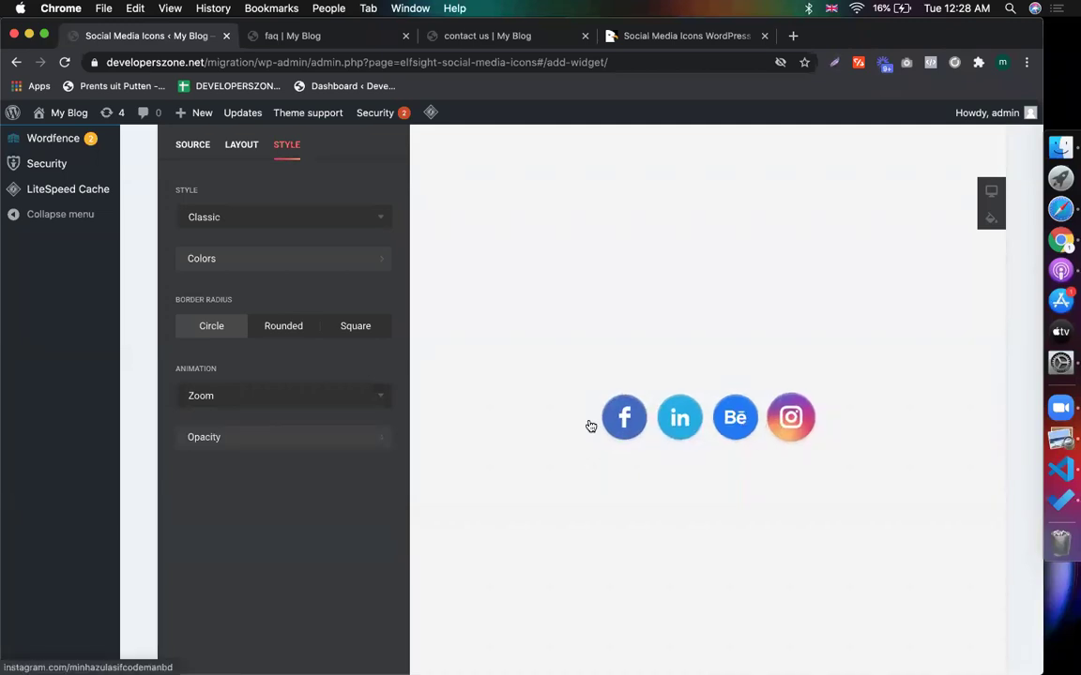
# Preview the Rounded and Square border radius, restore Circle, and view the color options.
pyautogui.scroll(3, 253, 557)
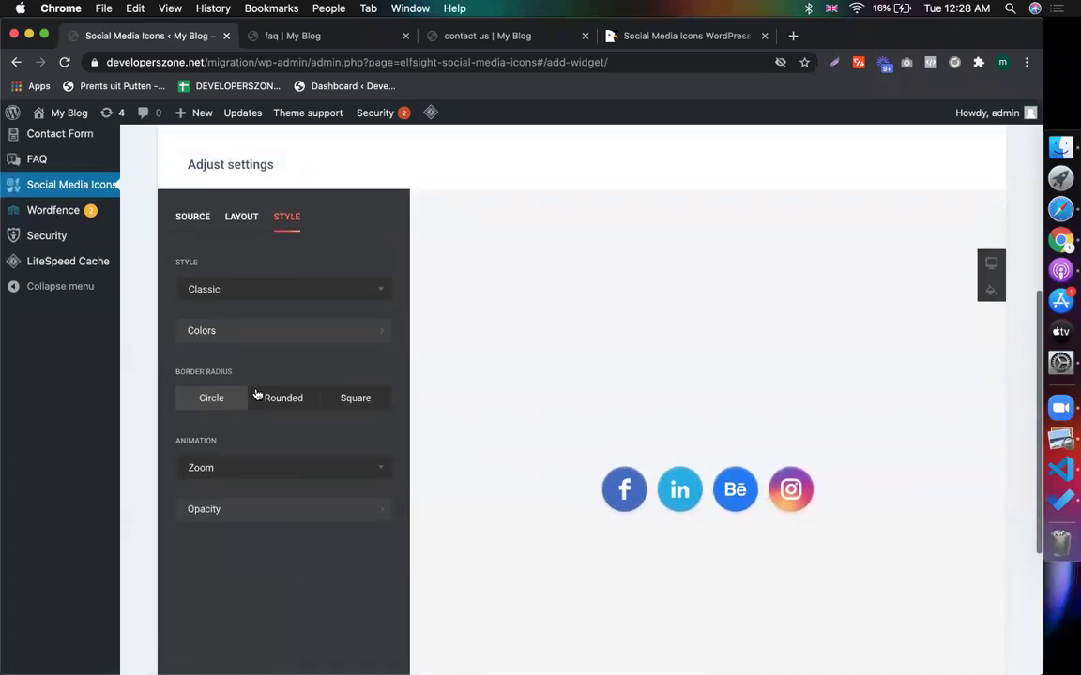
pyautogui.click(285, 400)
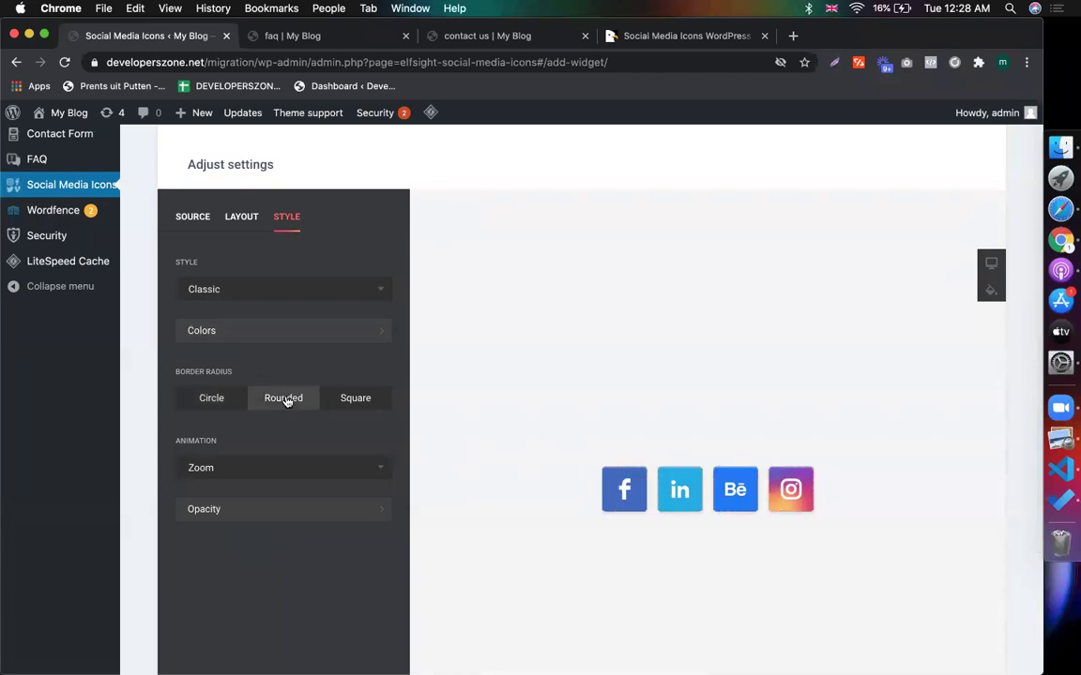
pyautogui.click(361, 399)
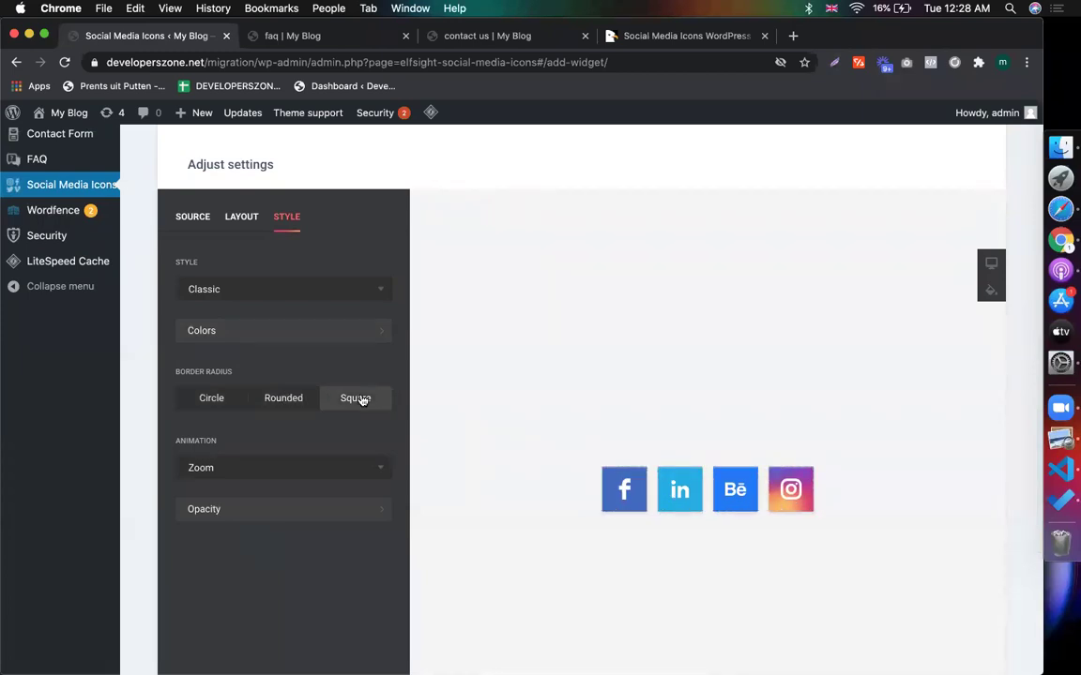
pyautogui.click(281, 400)
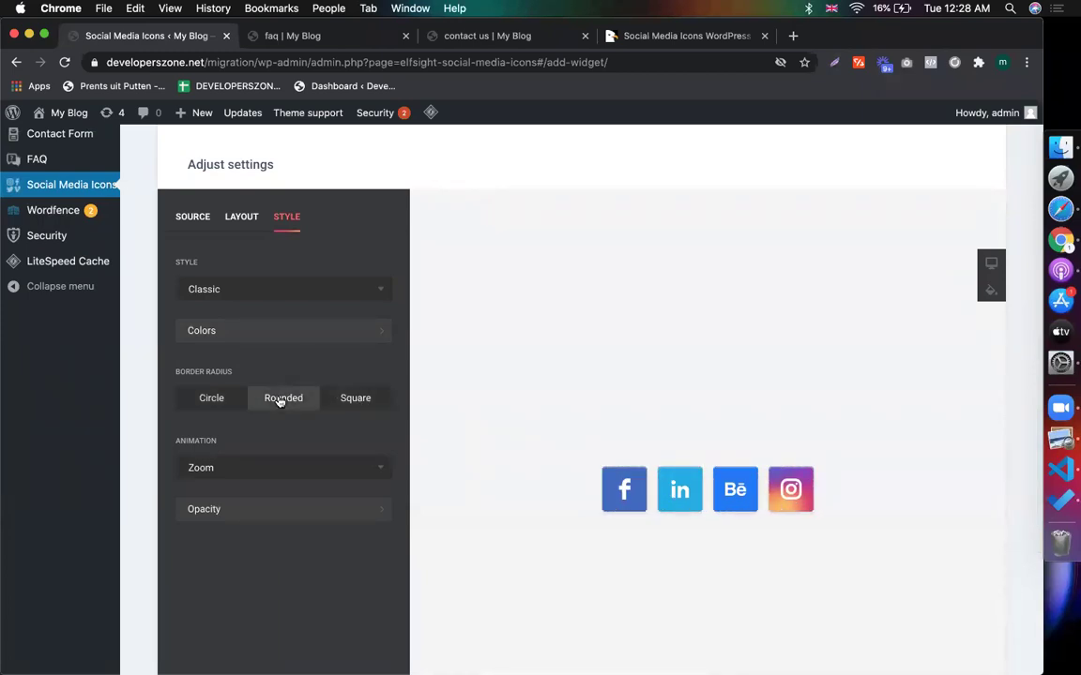
pyautogui.click(224, 399)
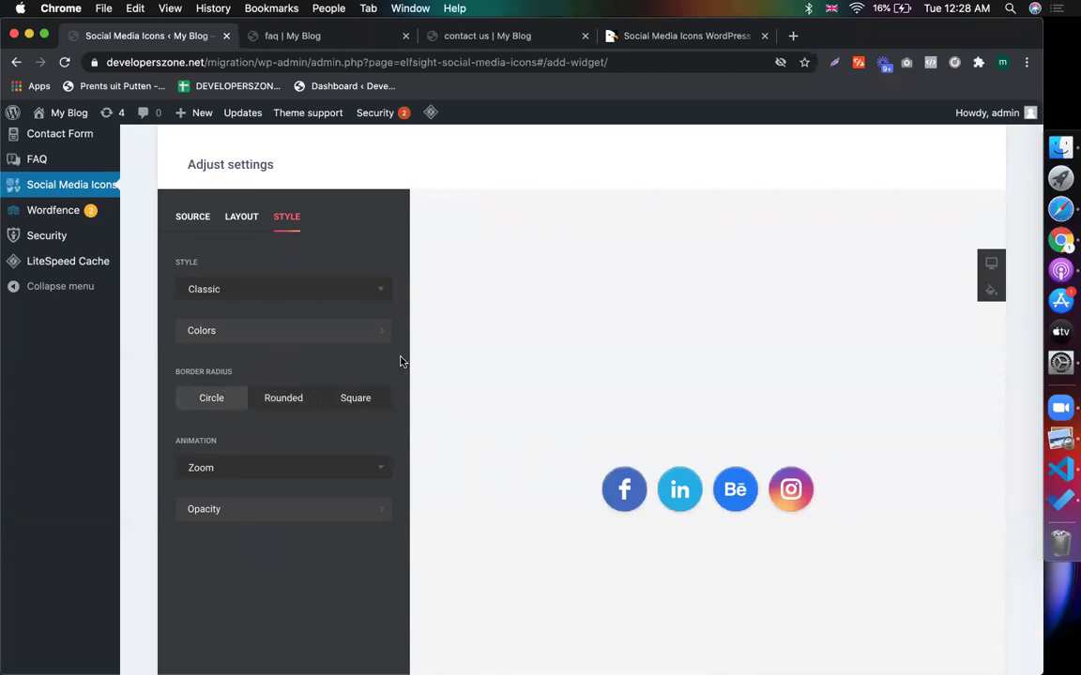
pyautogui.click(333, 344)
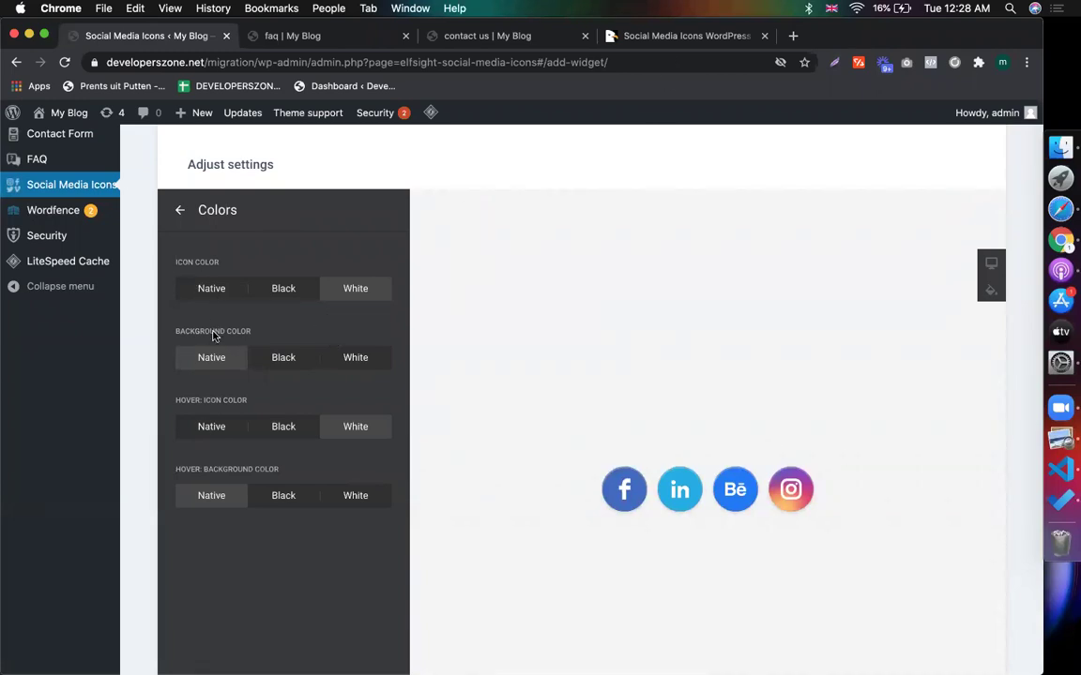
pyautogui.click(180, 210)
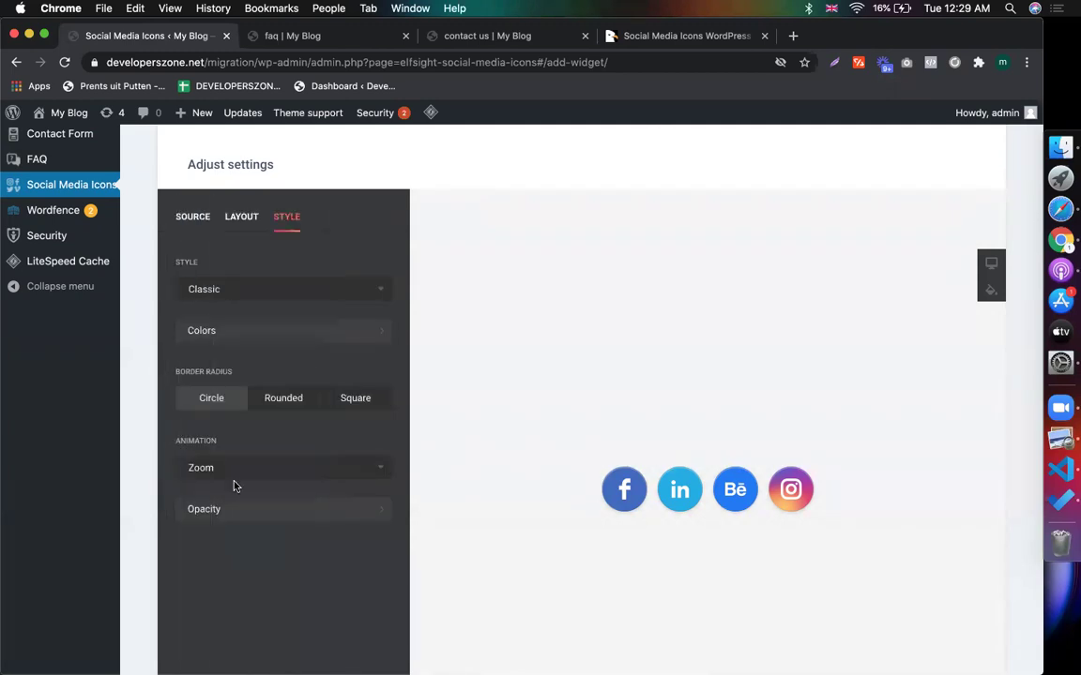
# Try 80% for the icons' normal opacity, restore it to 100%, and set the opacity on hover to 80%.
pyautogui.click(236, 508)
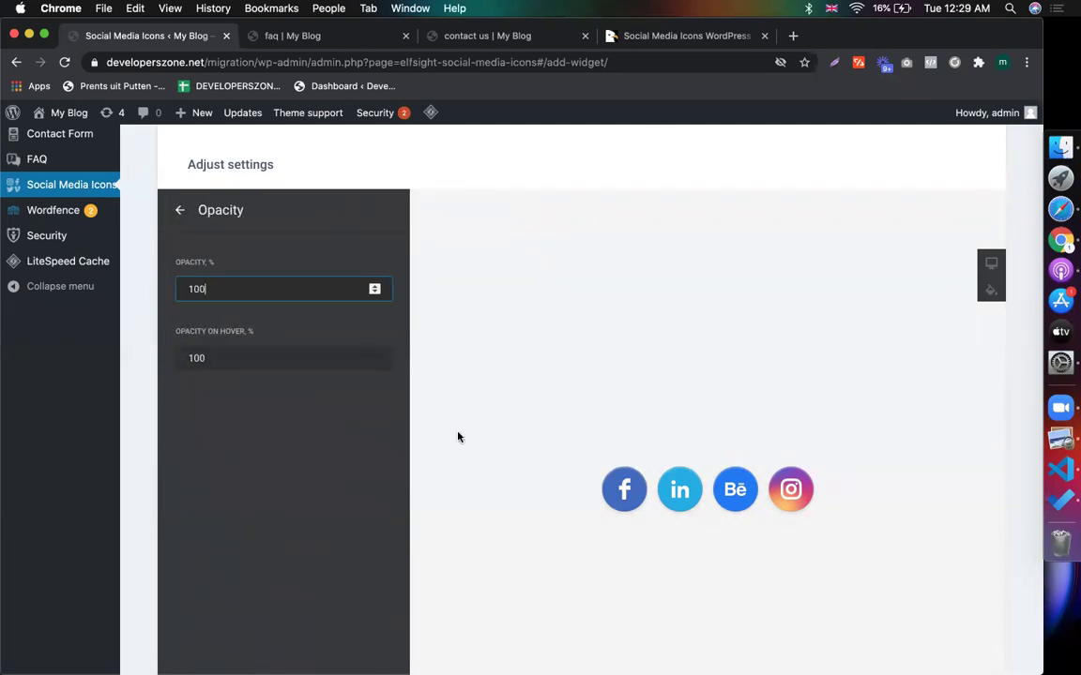
pyautogui.scroll(-1, 458, 437)
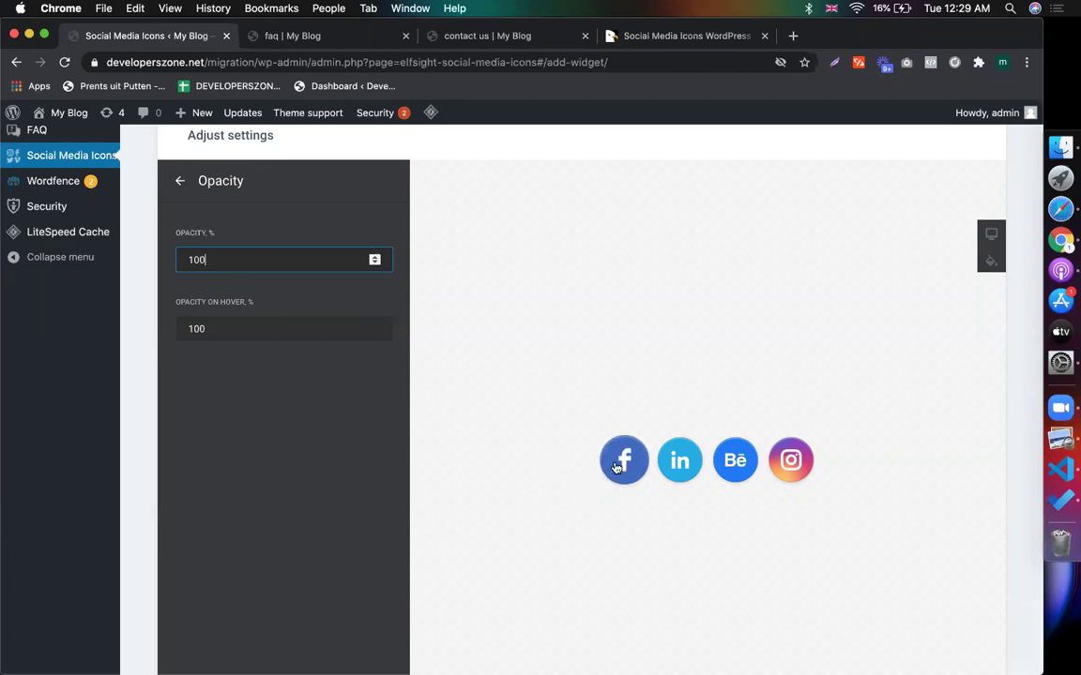
pyautogui.click(304, 246)
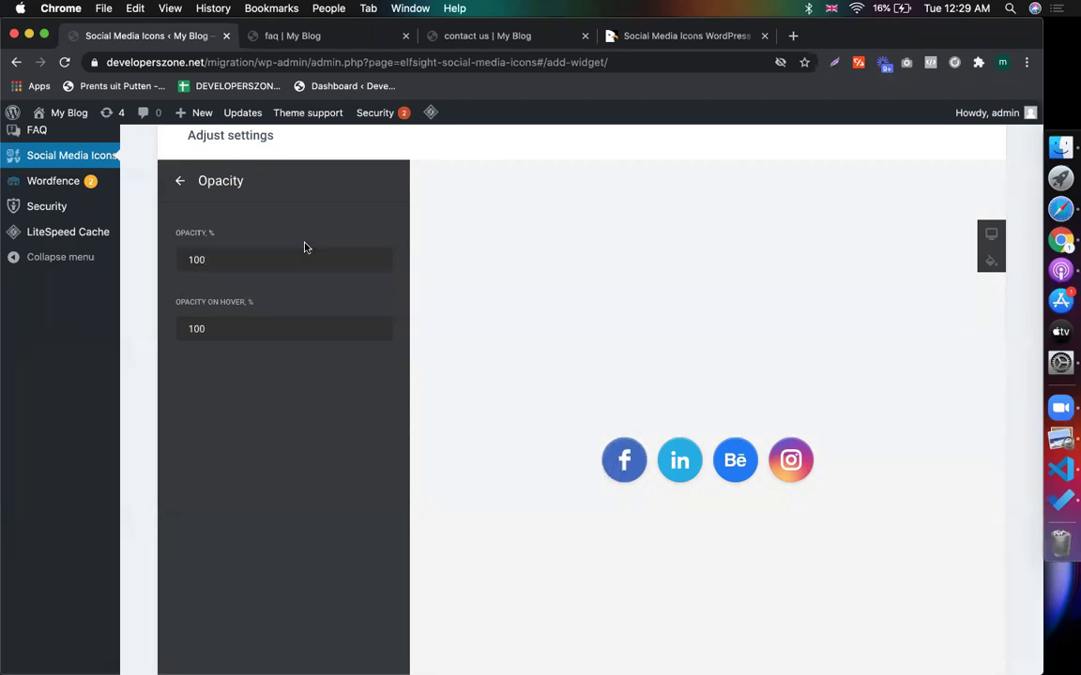
pyautogui.doubleClick(240, 254)
pyautogui.write('80')
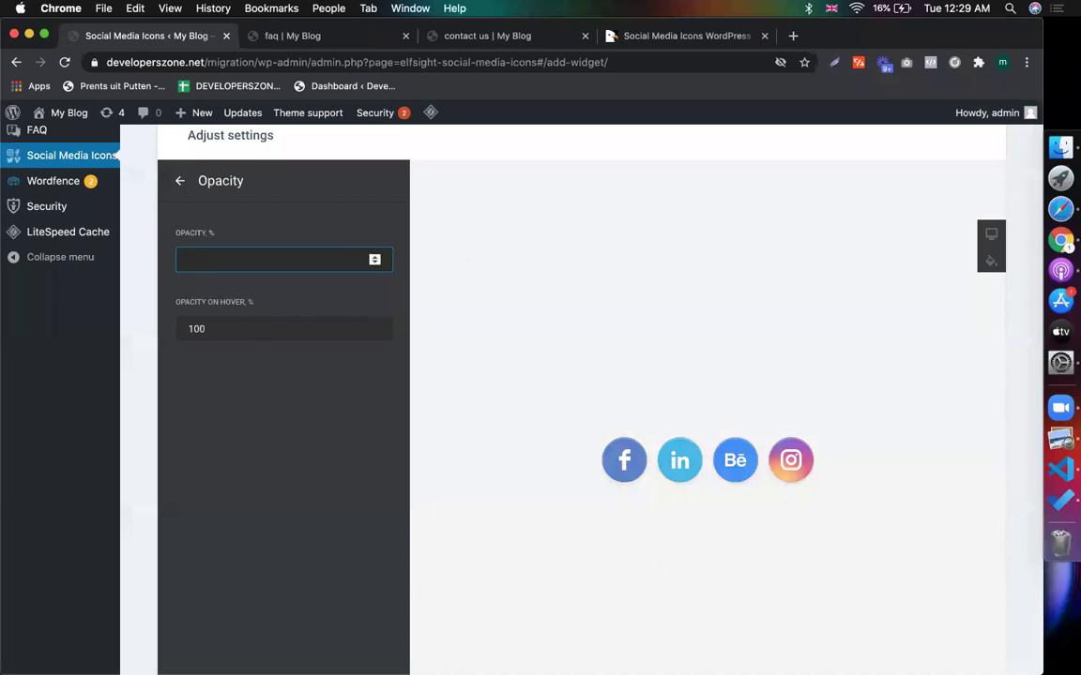
pyautogui.click(204, 326)
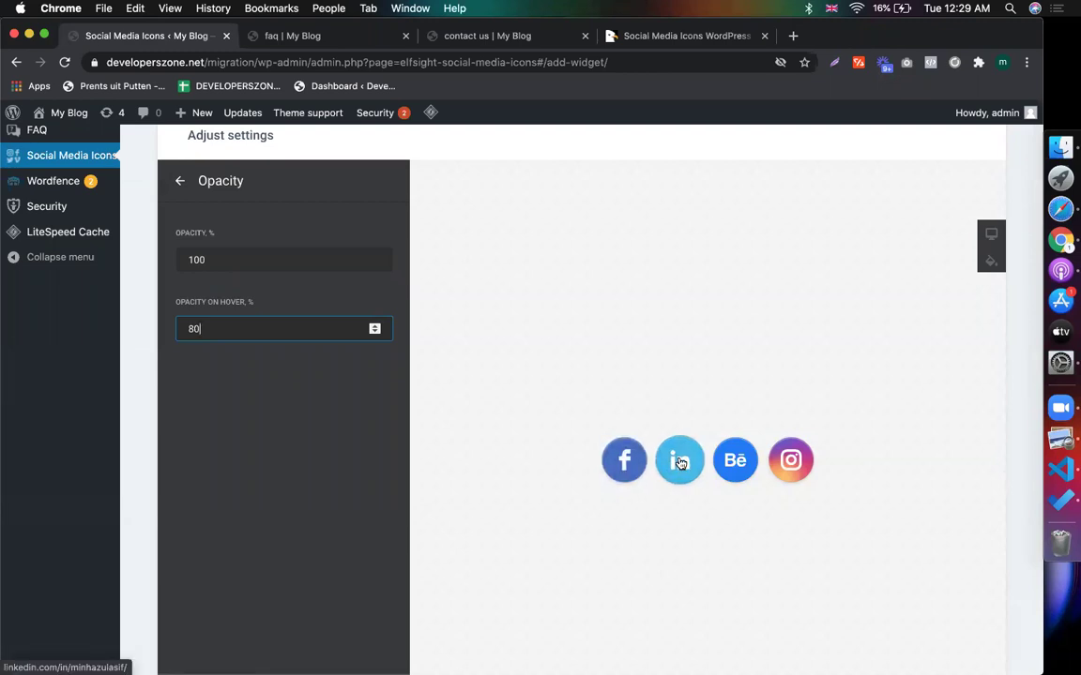
pyautogui.click(179, 184)
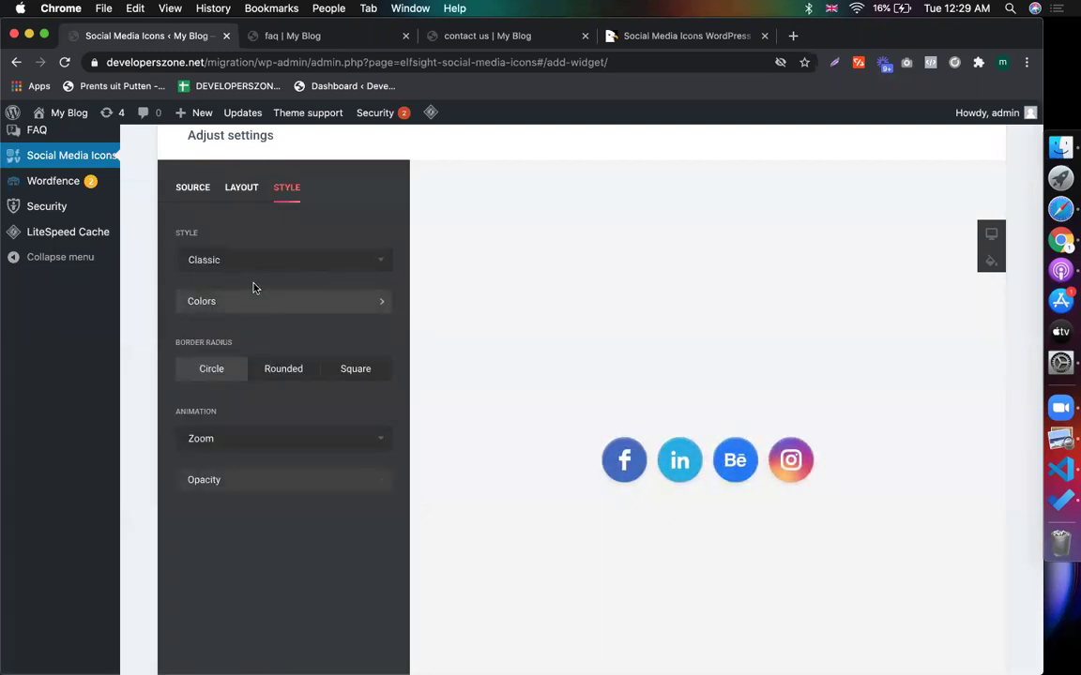
# Preview a Black background color for the icons and set it back to Native.
pyautogui.click(222, 302)
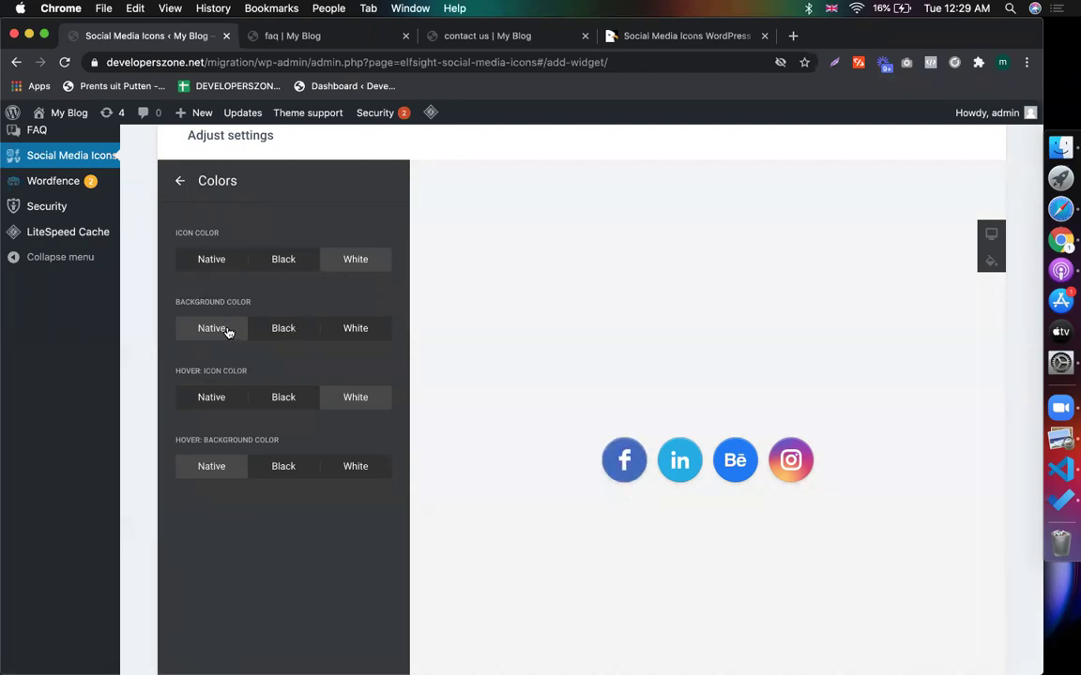
pyautogui.click(279, 330)
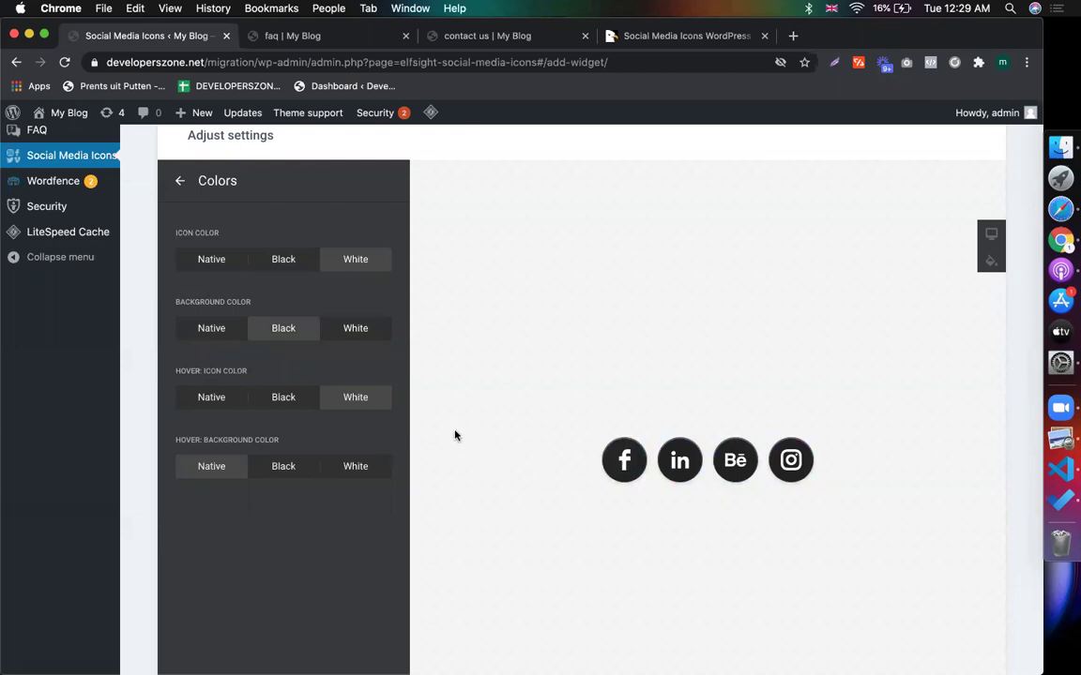
pyautogui.click(203, 333)
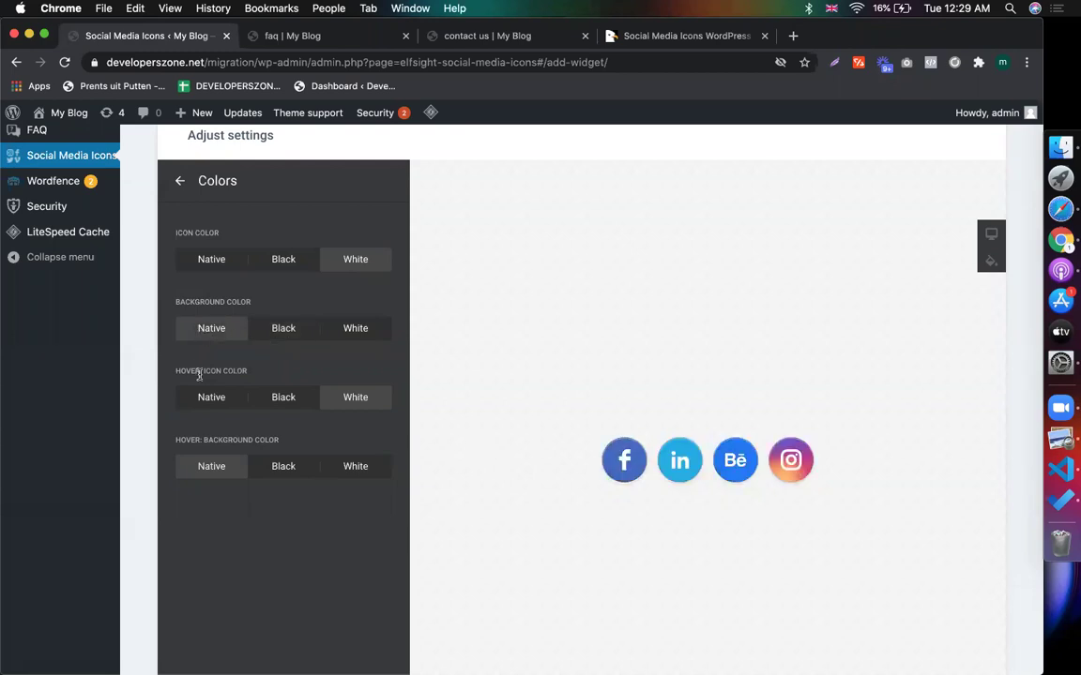
# Preview a Black hover icon color for the icons and set it back to White.
pyautogui.moveTo(185, 373); pyautogui.dragTo(248, 372)
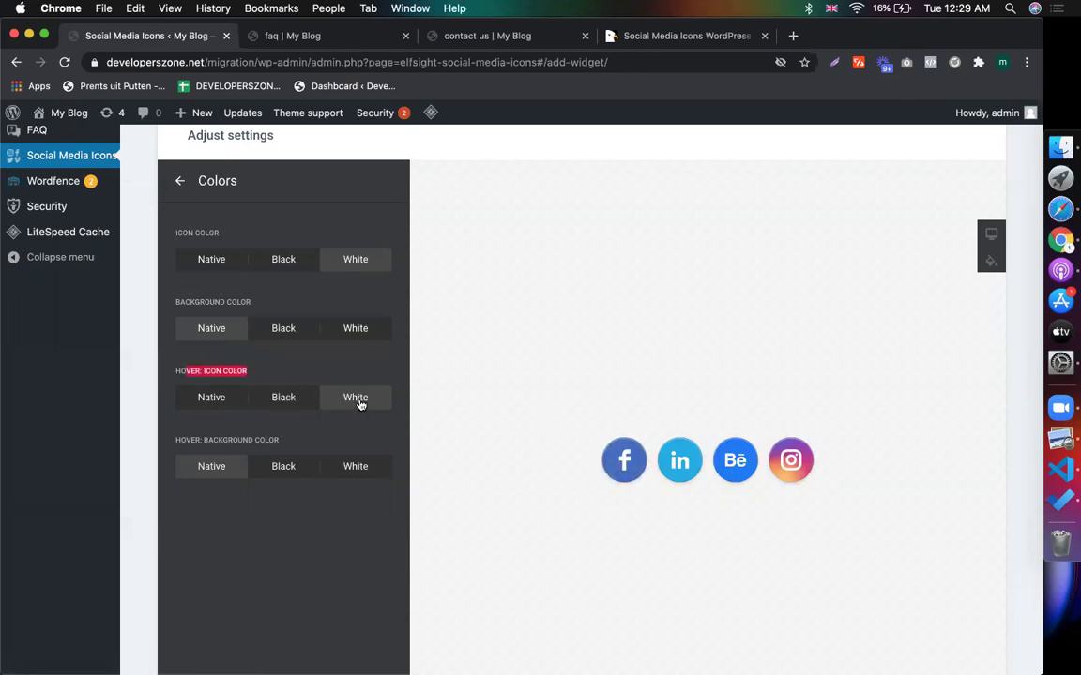
pyautogui.click(295, 403)
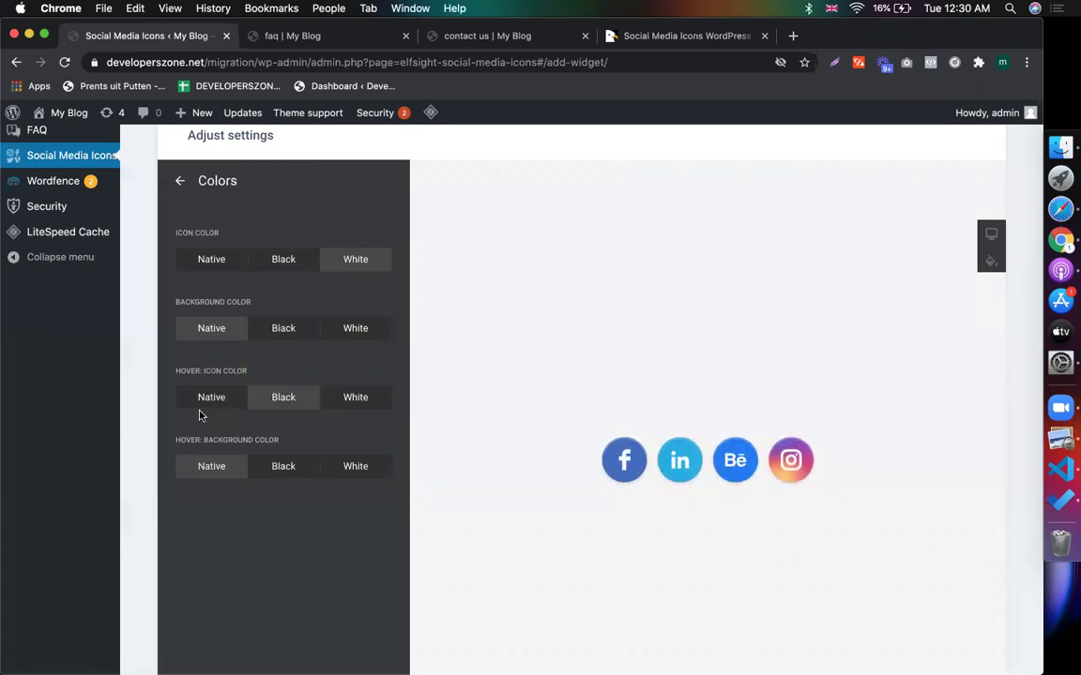
pyautogui.click(355, 397)
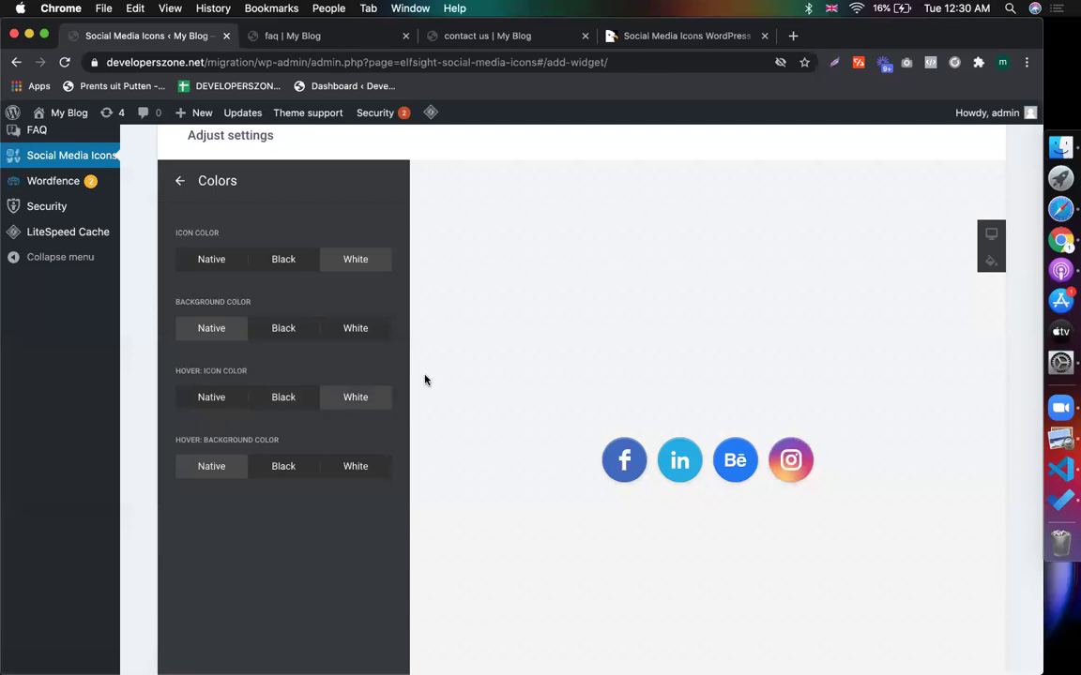
# Save the social media widget and copy its shortcode from the widgets list.
pyautogui.click(179, 181)
pyautogui.scroll(-5, 214, 587)
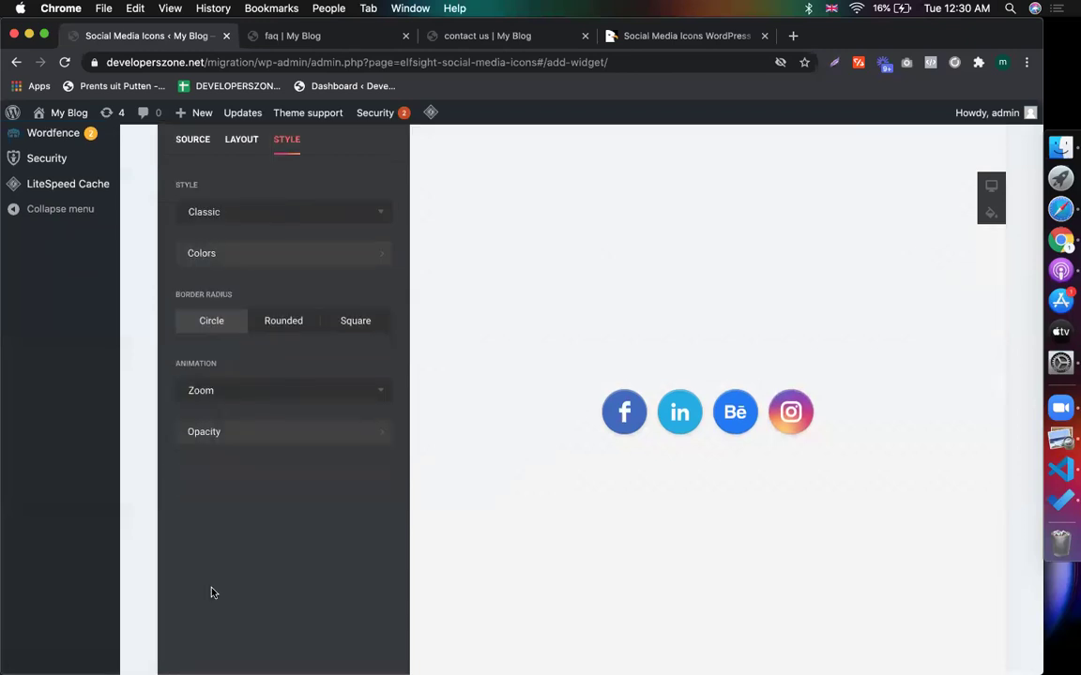
pyautogui.click(242, 582)
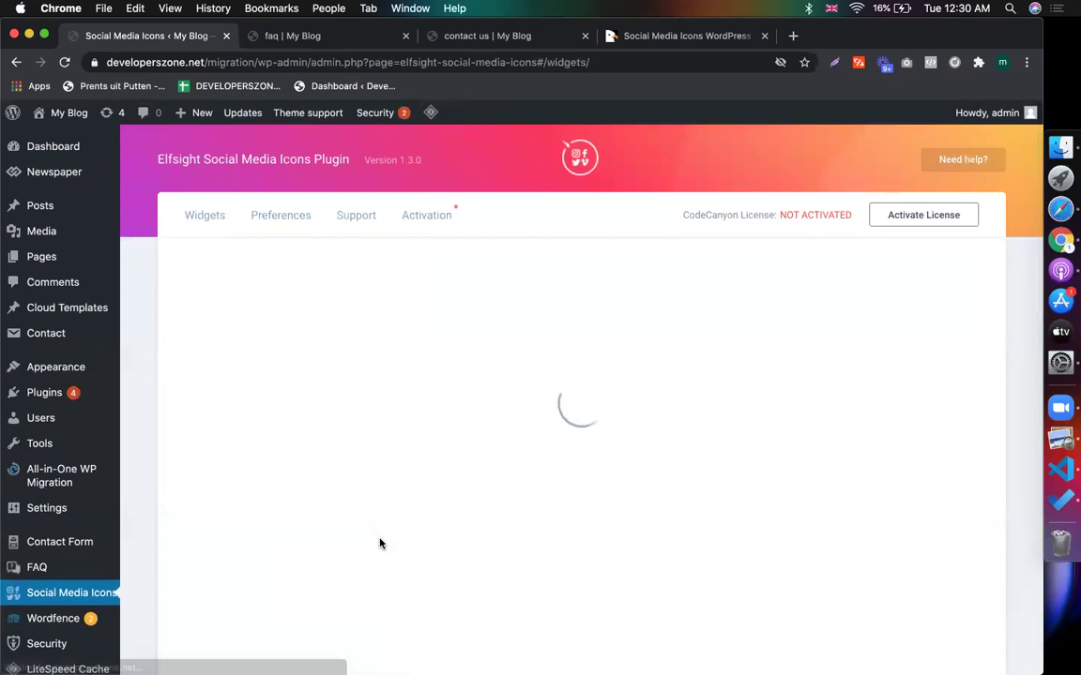
pyautogui.click(488, 443)
# Open the site's faq page in the WordPress page editor.
pyautogui.click(300, 35)
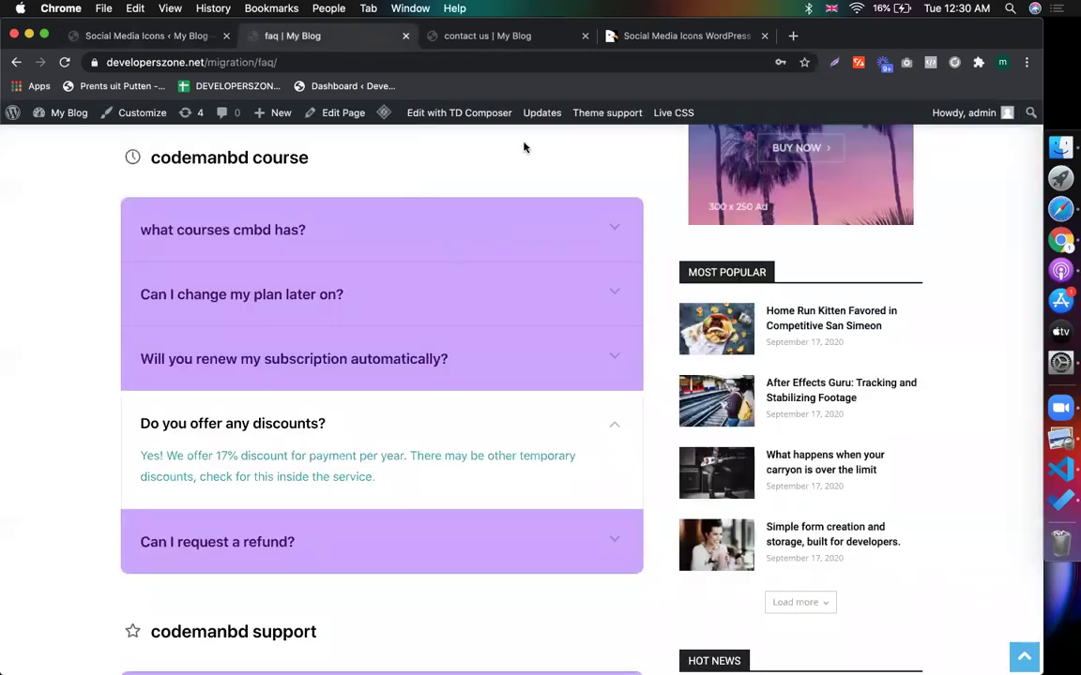
pyautogui.click(319, 112)
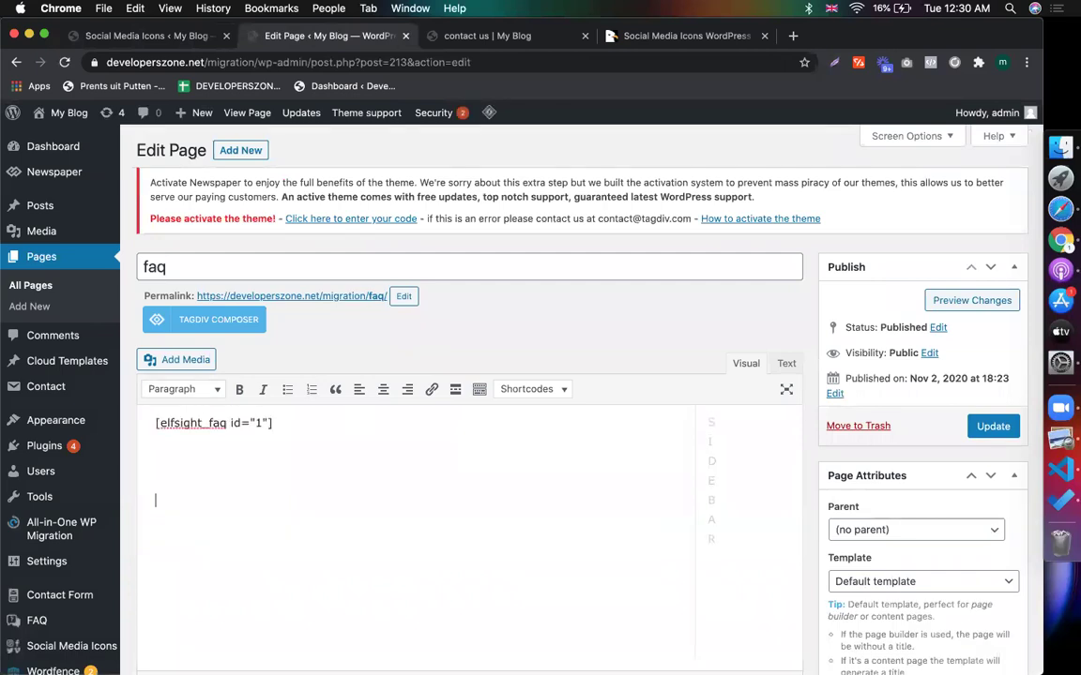
pyautogui.scroll(-1, 469, 359)
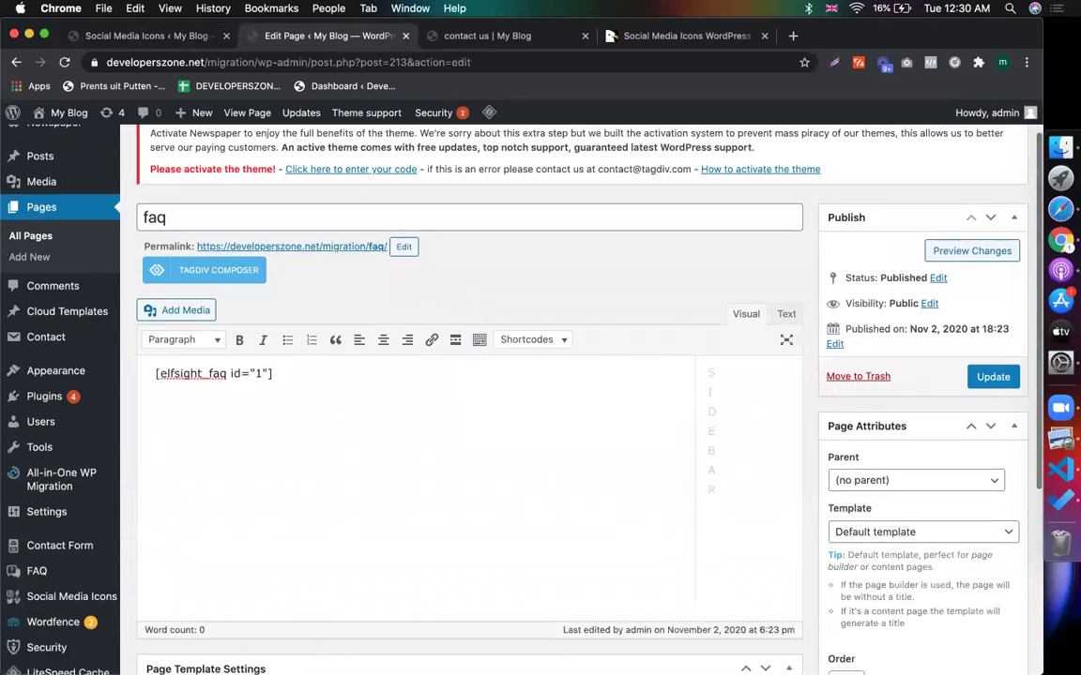
# Below the FAQ shortcode, add the text "contact me:", a "==========" divider line and the contact's full name.
pyautogui.write('contact me: ')
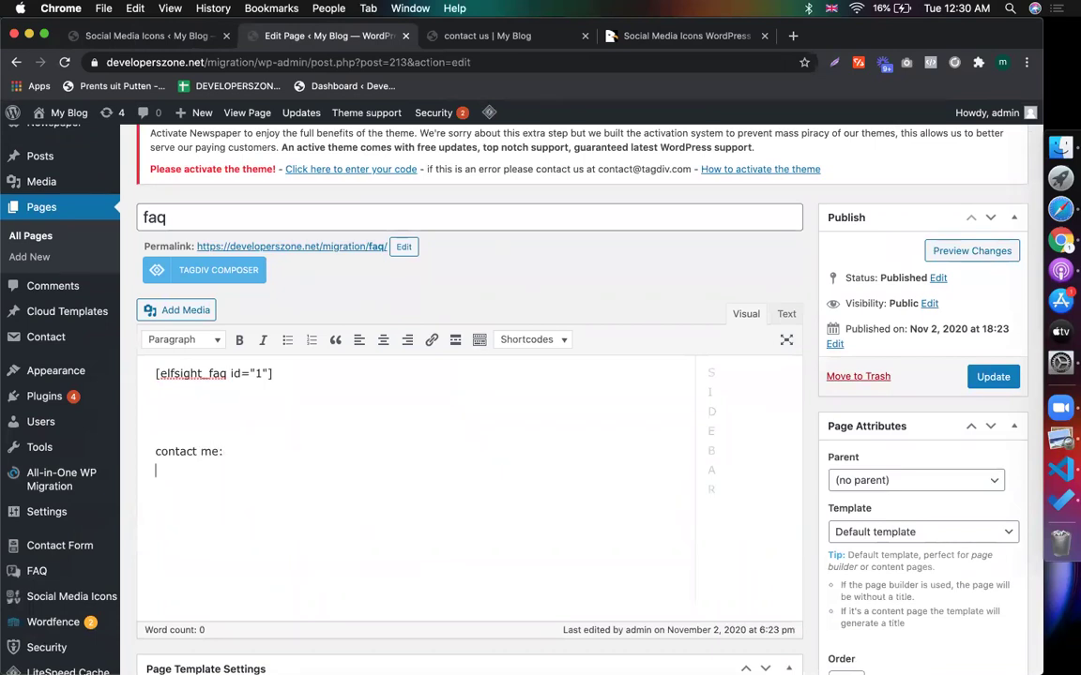
pyautogui.write('==========')
pyautogui.press('Return')
pyautogui.write('minhazul as')
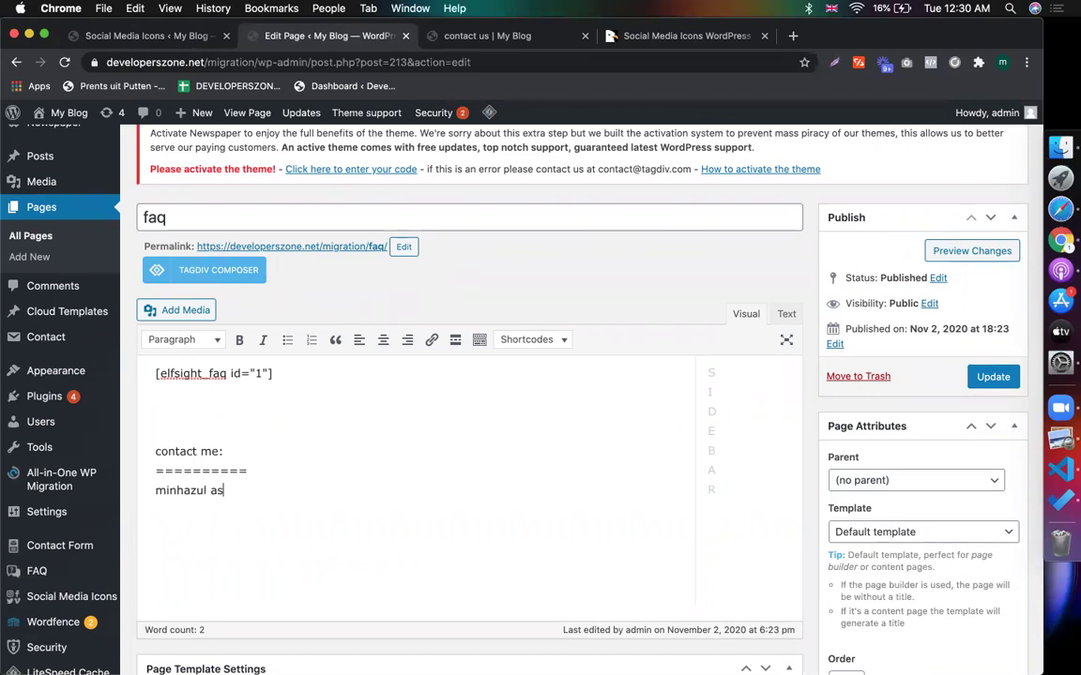
# Paste the copied social media icons shortcode below the contact's name and update the page.
pyautogui.press('Return')
pyautogui.press('super+v')
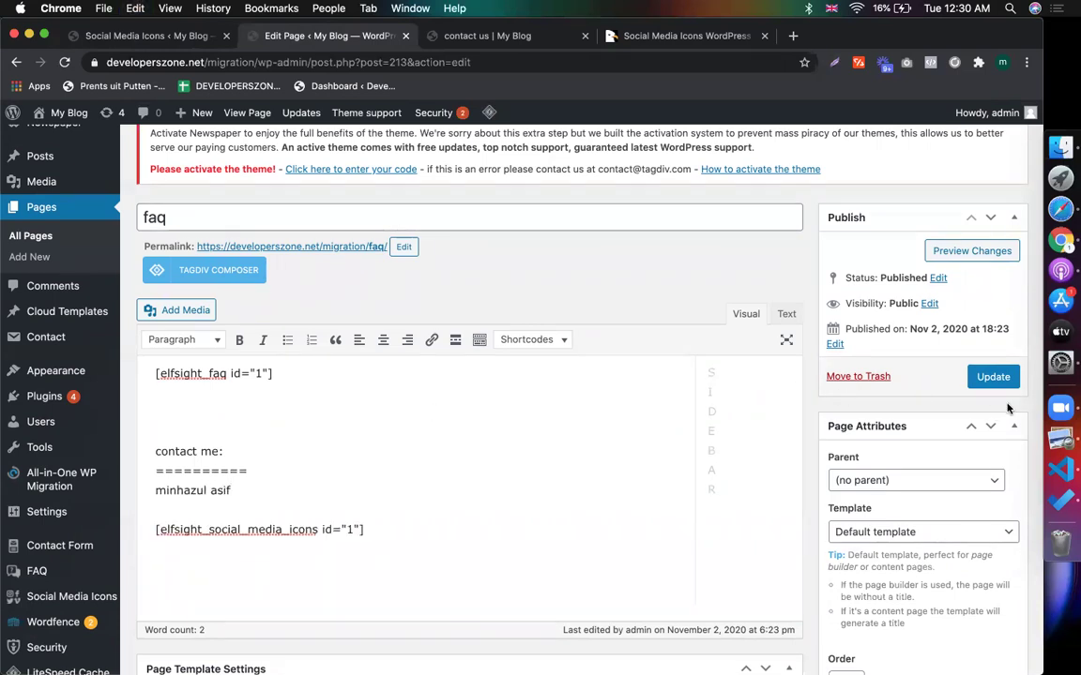
pyautogui.click(994, 377)
pyautogui.scroll(1, 634, 316)
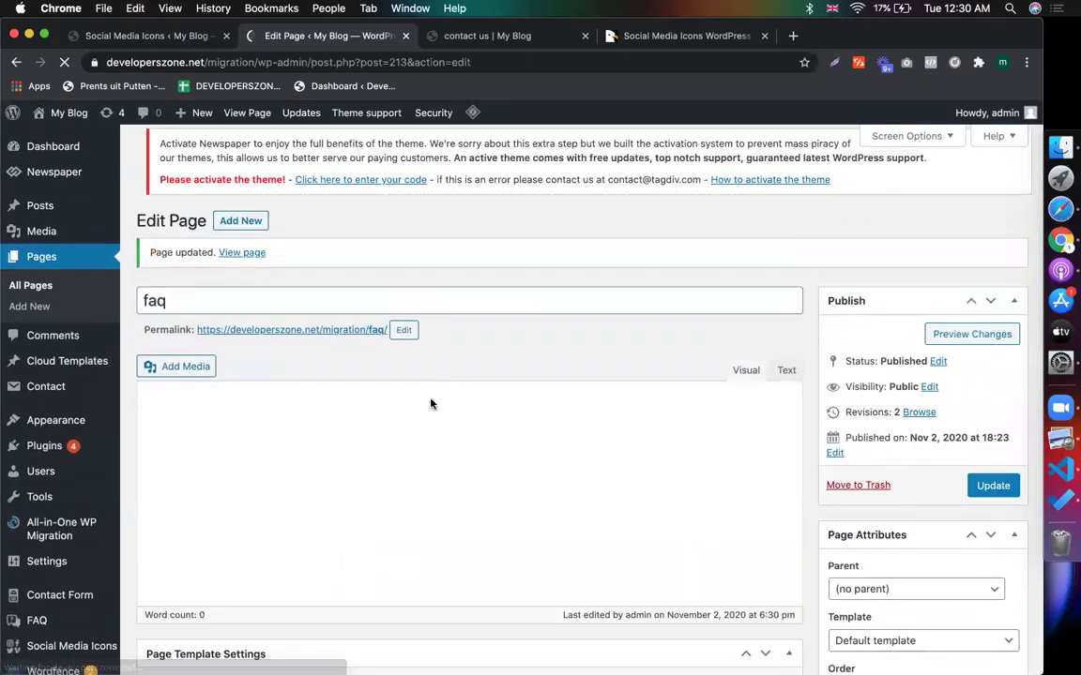
# Start a media file upload for the spot right after the contact's name.
pyautogui.click(300, 574)
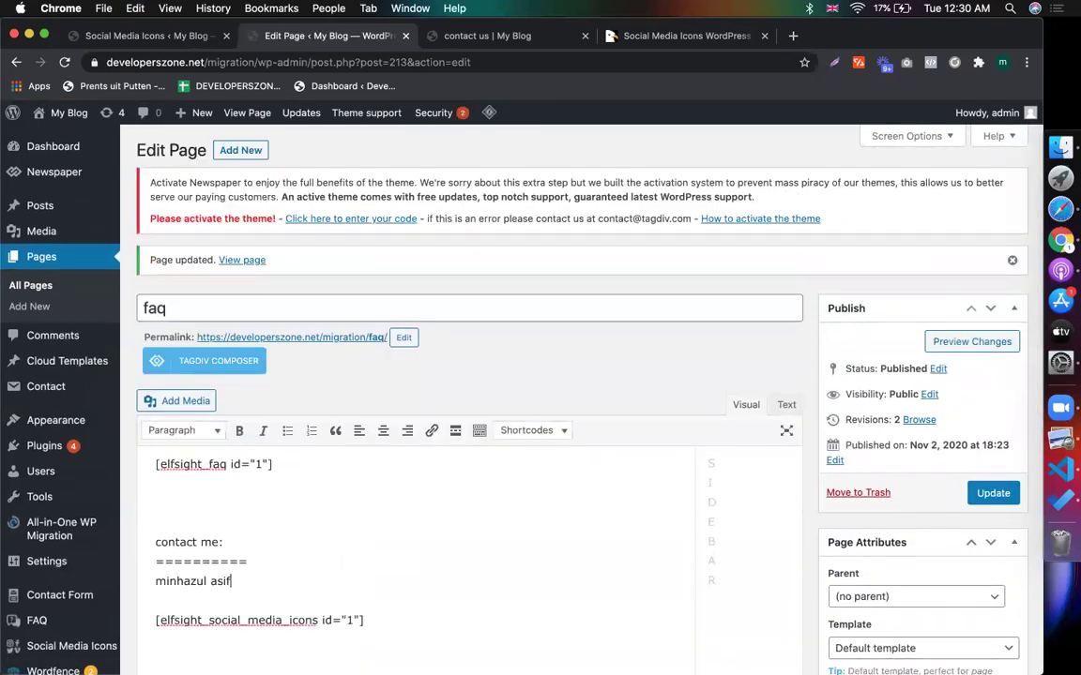
pyautogui.click(175, 378)
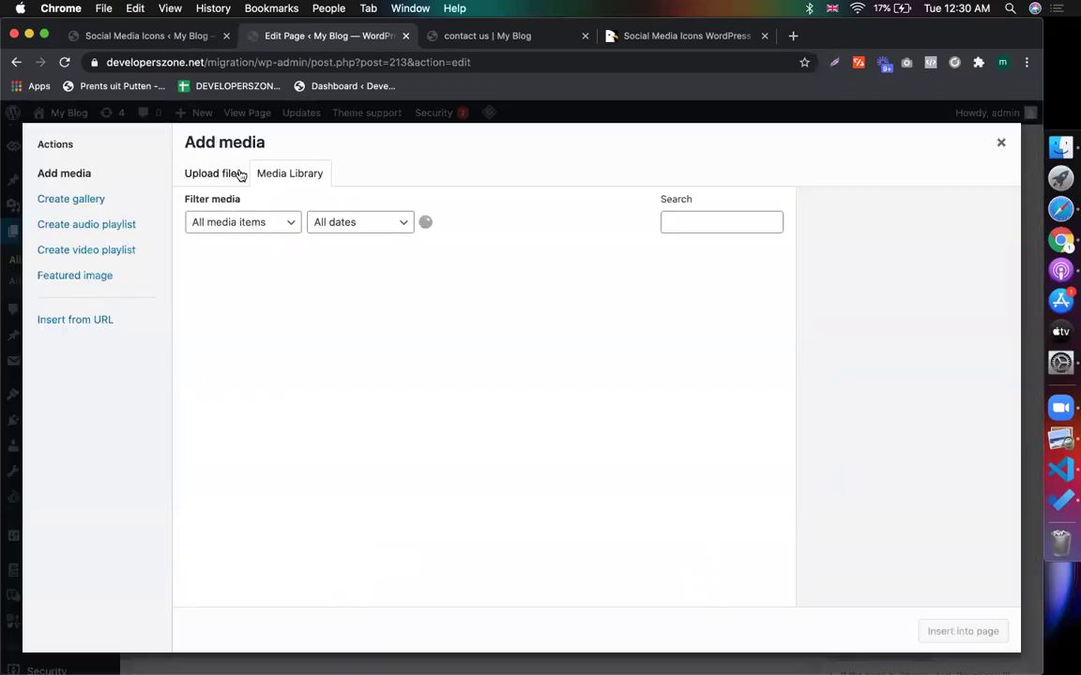
pyautogui.click(223, 173)
pyautogui.click(584, 404)
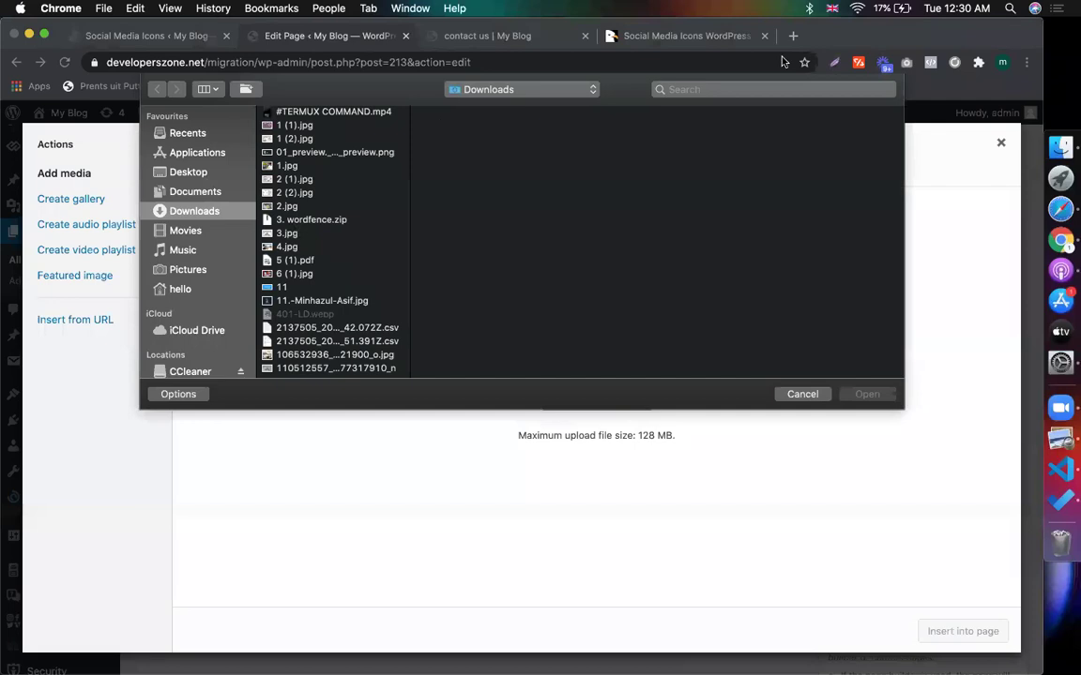
# Upload the contact's profile photo from the "logos of my companies" folder in the Desktop assets and insert it into the page.
pyautogui.click(189, 173)
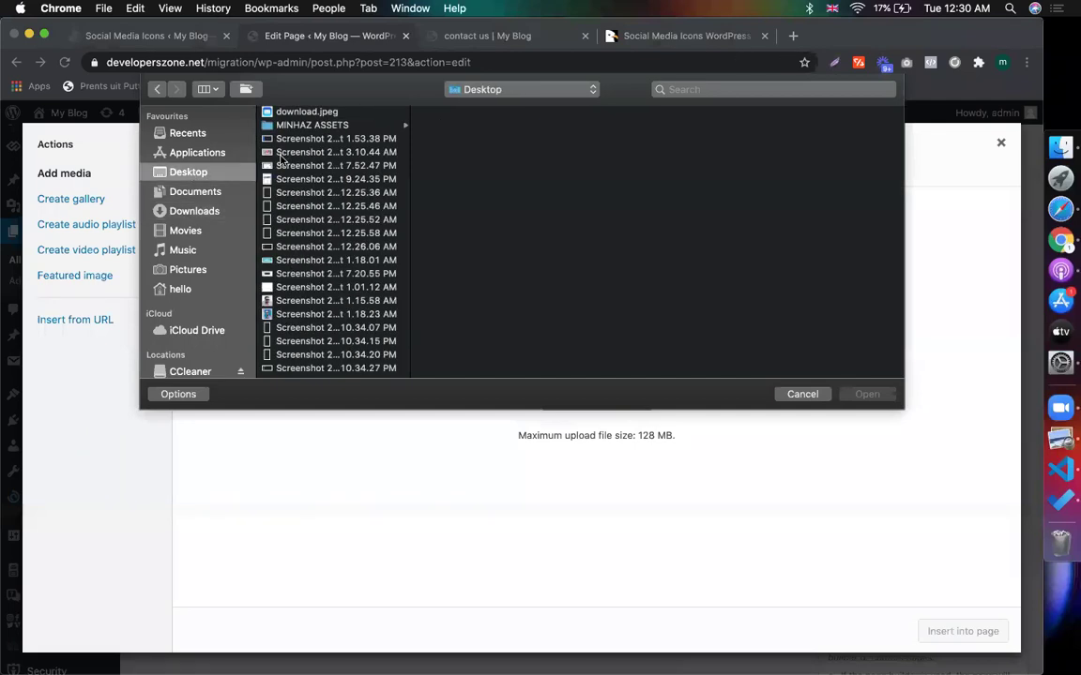
pyautogui.click(307, 125)
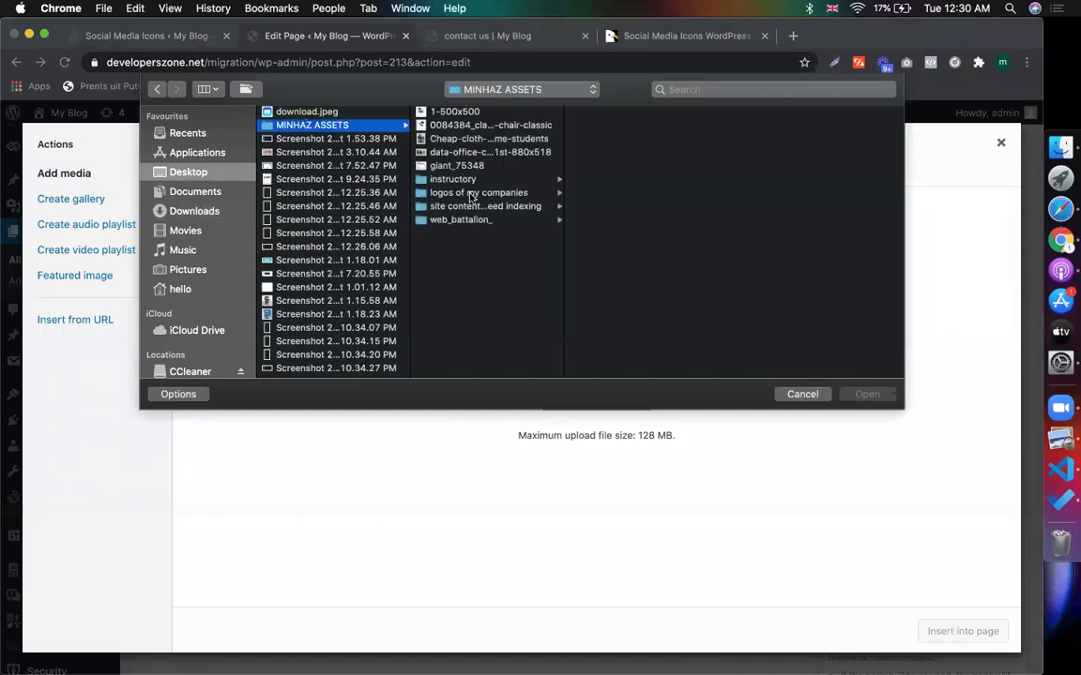
pyautogui.click(507, 210)
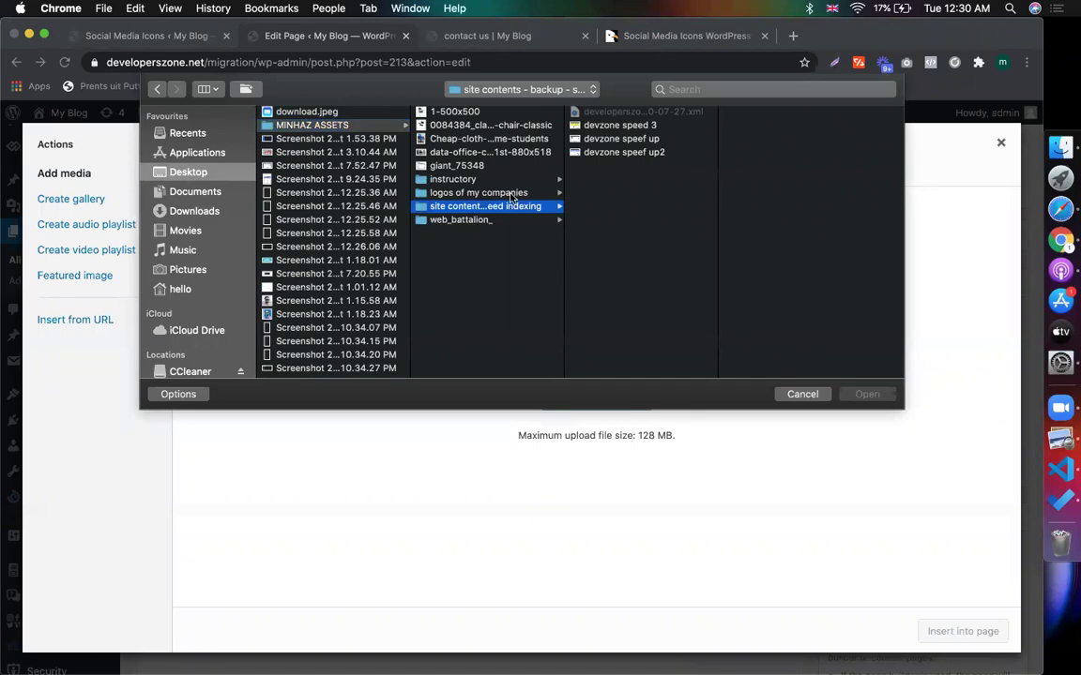
pyautogui.click(511, 192)
pyautogui.click(607, 177)
pyautogui.write('minhaz')
pyautogui.press('Return')
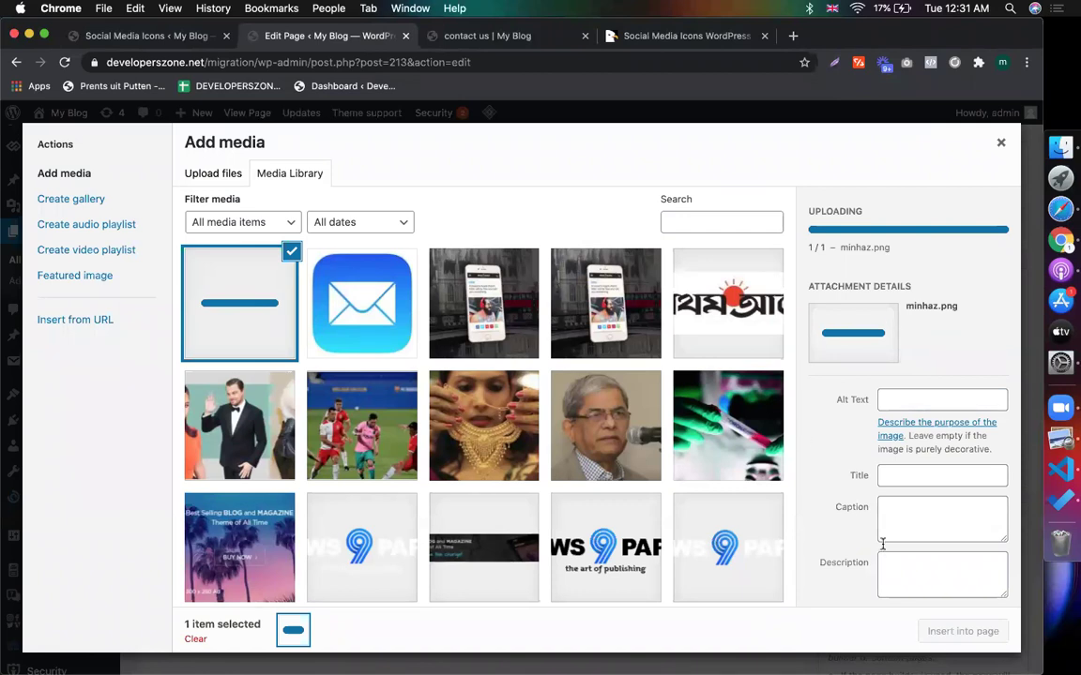
pyautogui.click(962, 631)
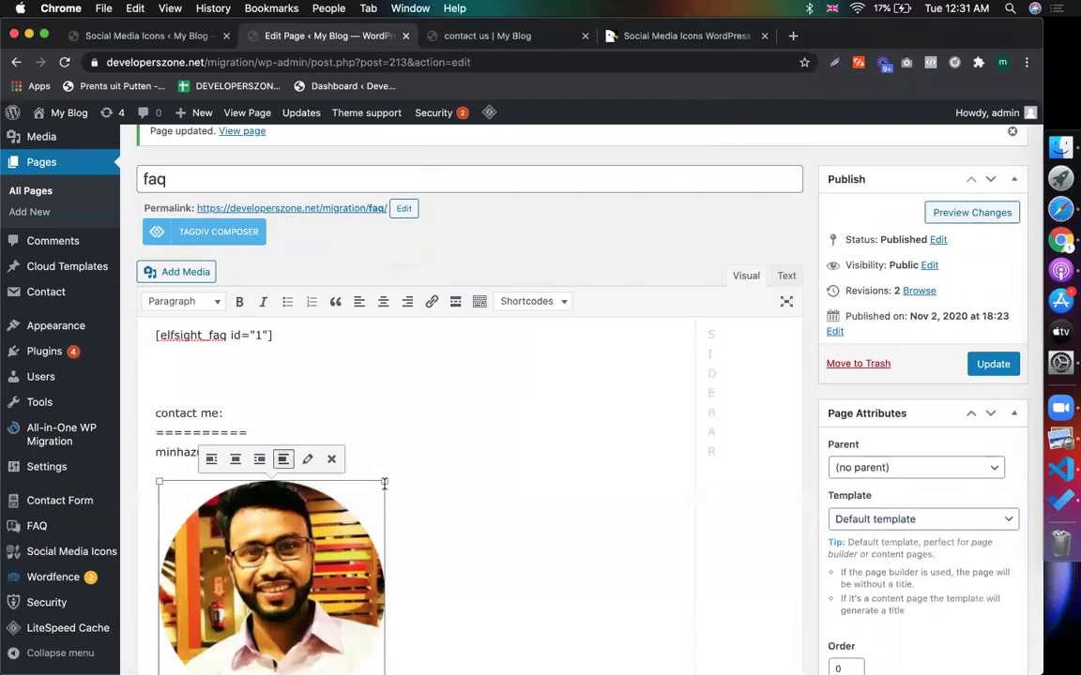
# Shrink the inserted profile photo to a small thumbnail and update the page.
pyautogui.moveTo(383, 484); pyautogui.dragTo(251, 490)
pyautogui.click(293, 560)
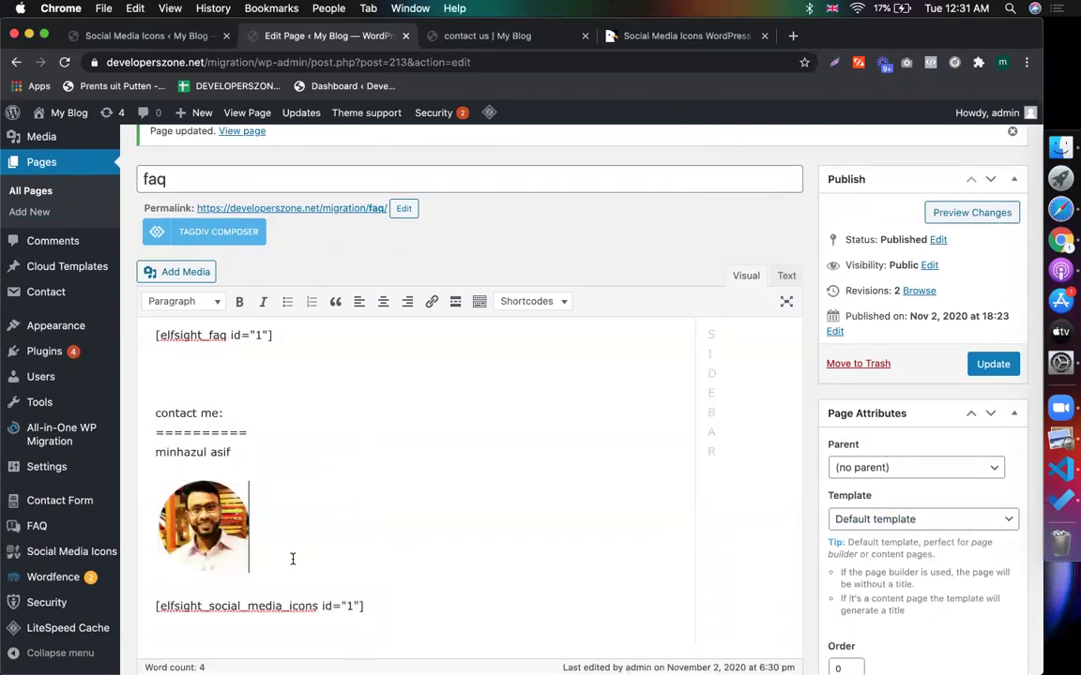
pyautogui.click(990, 364)
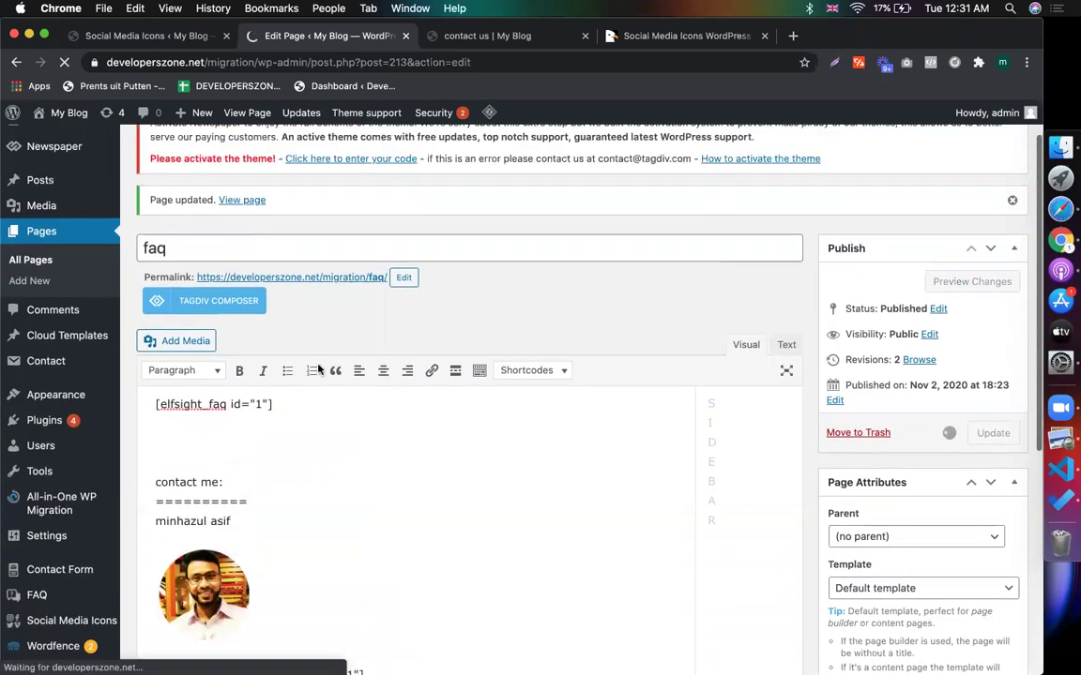
# Open the published faq page in a new tab and examine the contact section with the photo and social icons.
pyautogui.rightClick(246, 204)
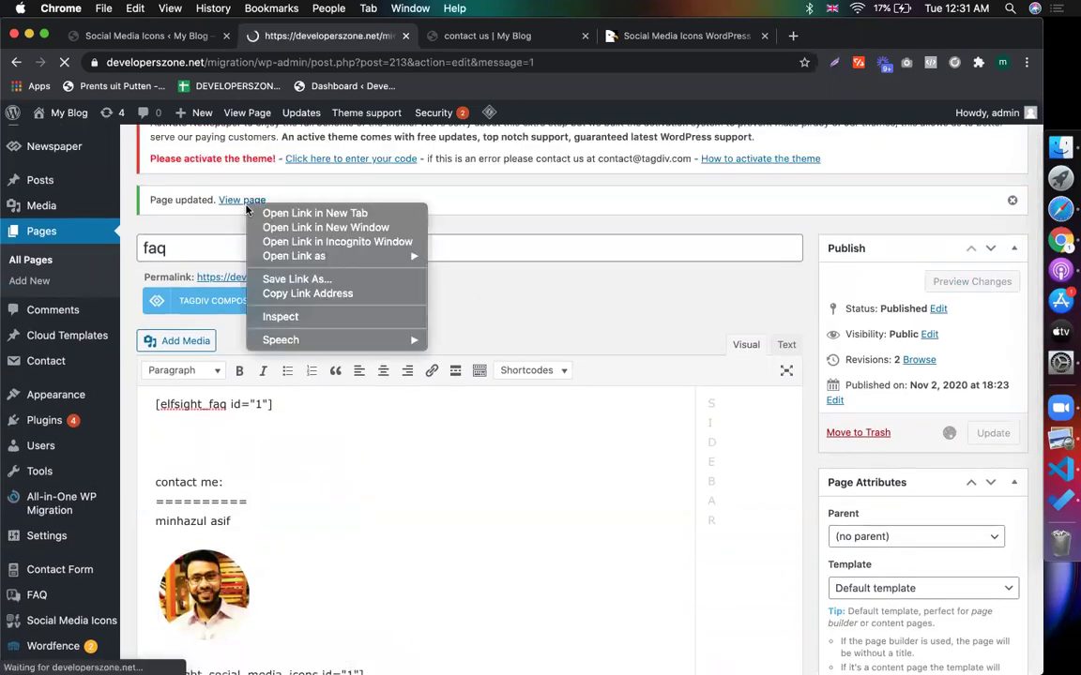
pyautogui.click(281, 213)
pyautogui.click(456, 39)
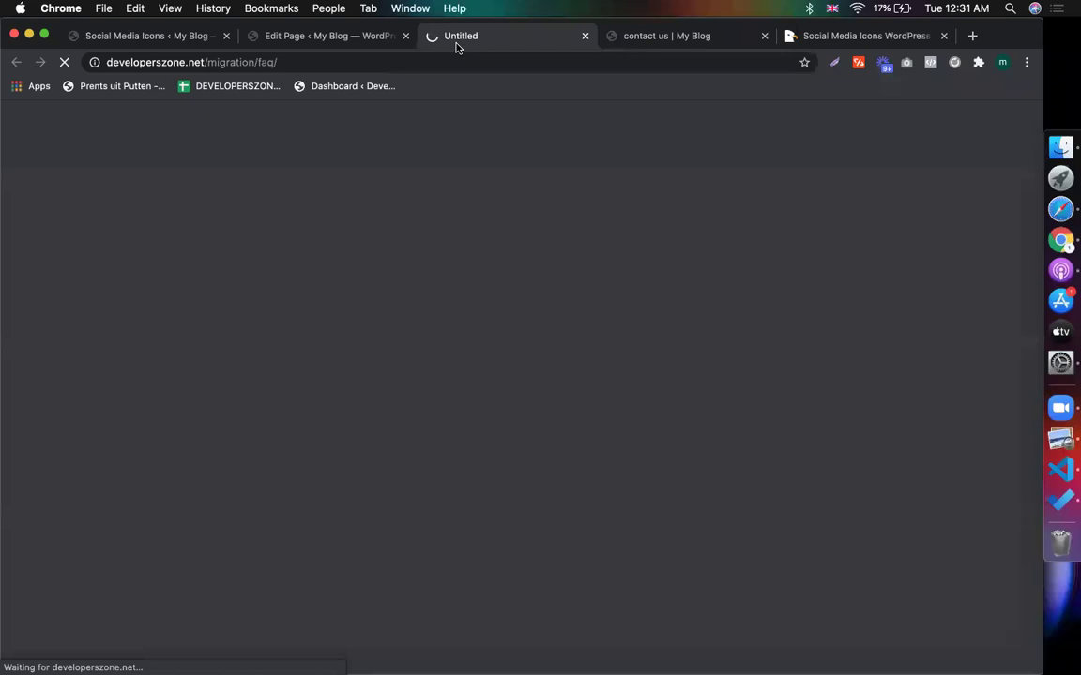
pyautogui.scroll(-5, 267, 387)
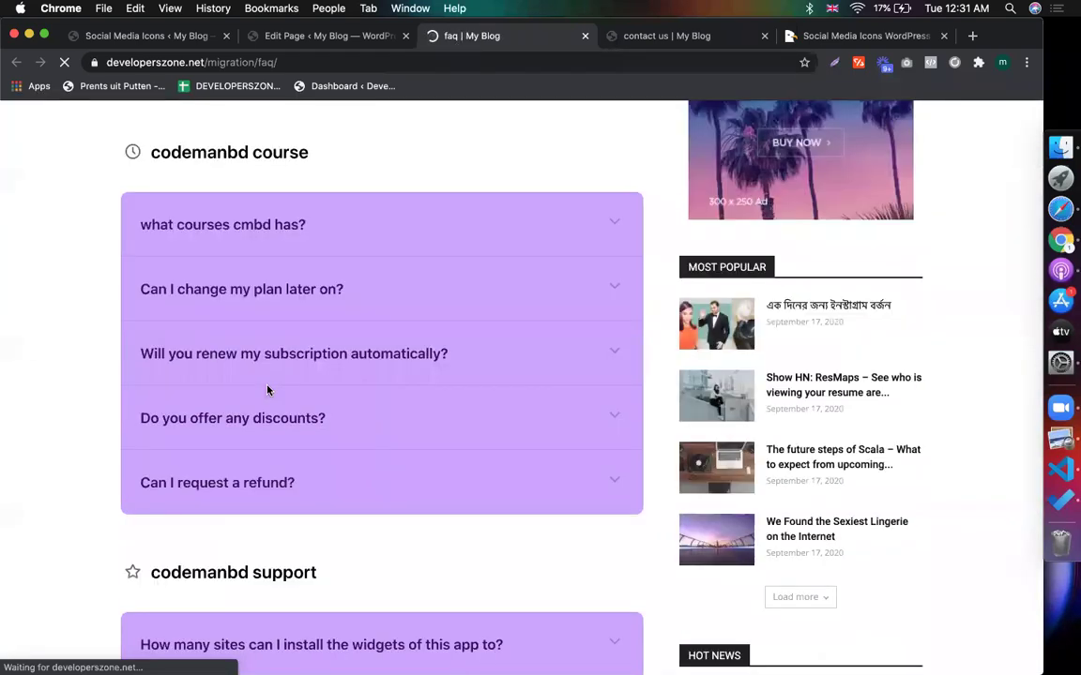
pyautogui.scroll(-10, 269, 386)
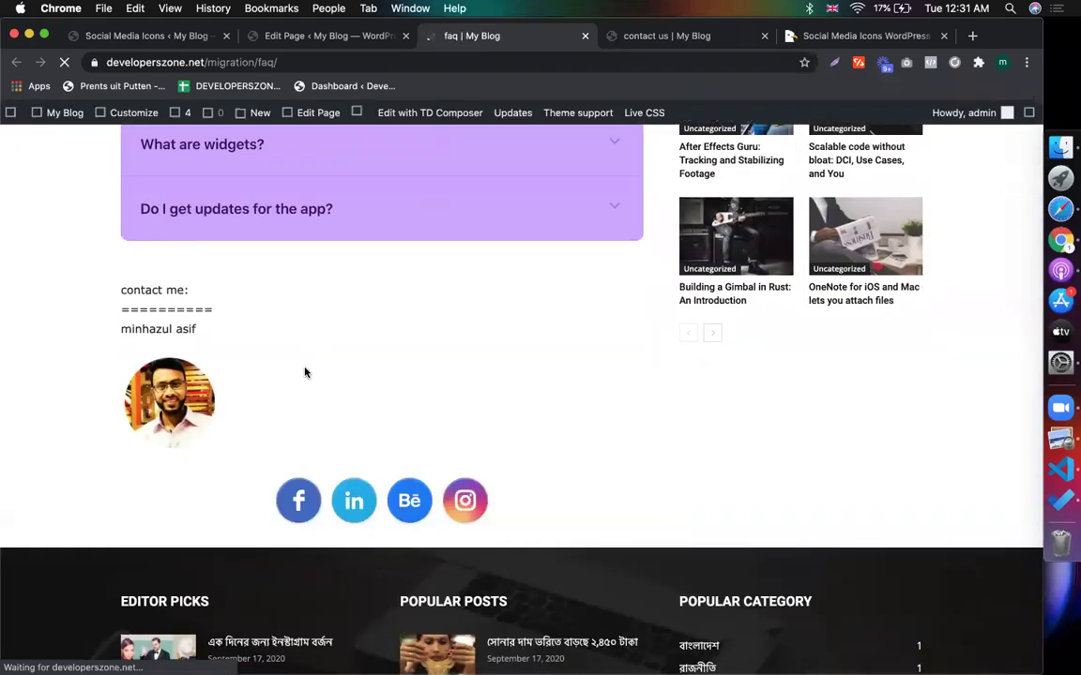
pyautogui.scroll(-1, 291, 380)
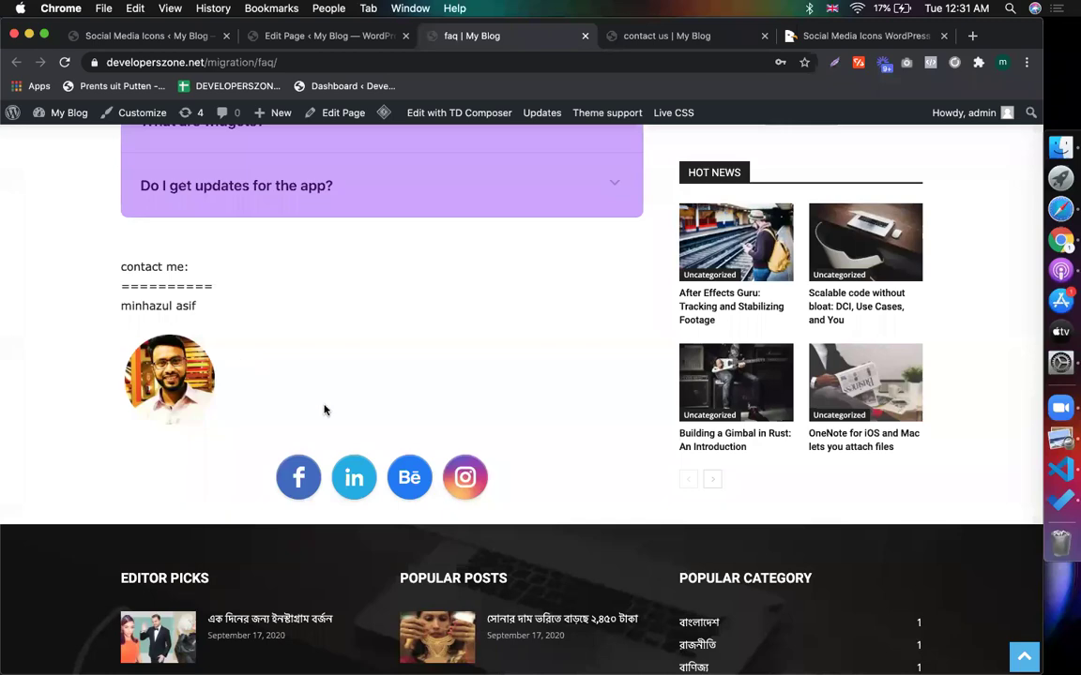
pyautogui.scroll(3, 227, 401)
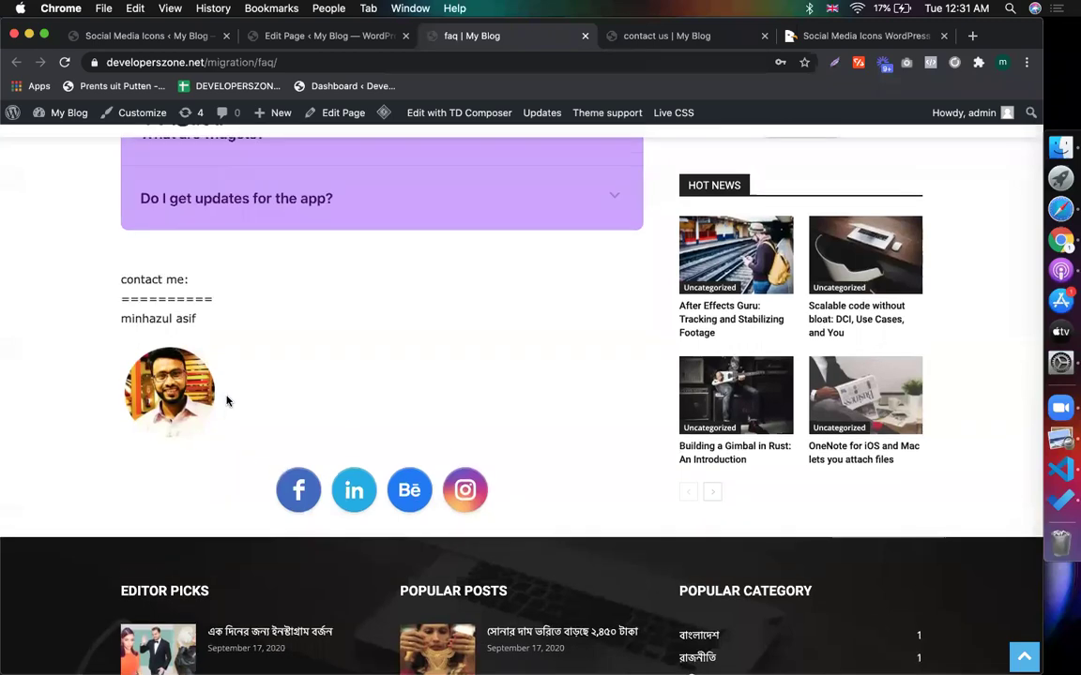
pyautogui.scroll(-3, 227, 401)
pyautogui.scroll(1, 227, 401)
pyautogui.scroll(-2, 227, 401)
pyautogui.scroll(3, 328, 432)
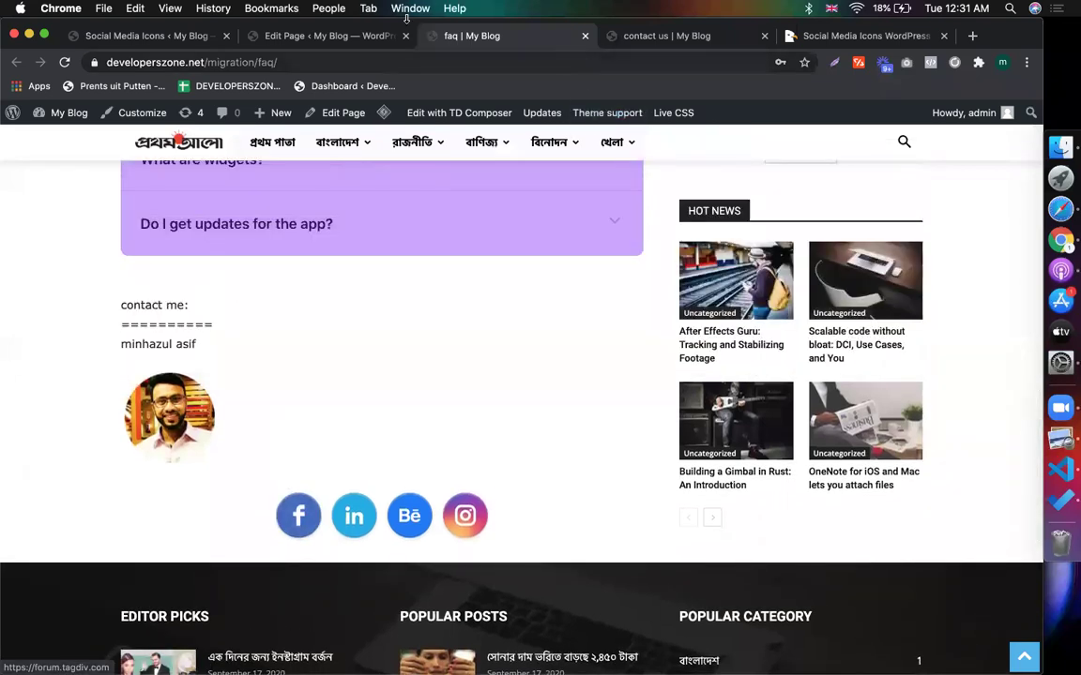
# Create a second widget in the Elfsight Social Media Icons plugin and name it "social2".
pyautogui.click(295, 34)
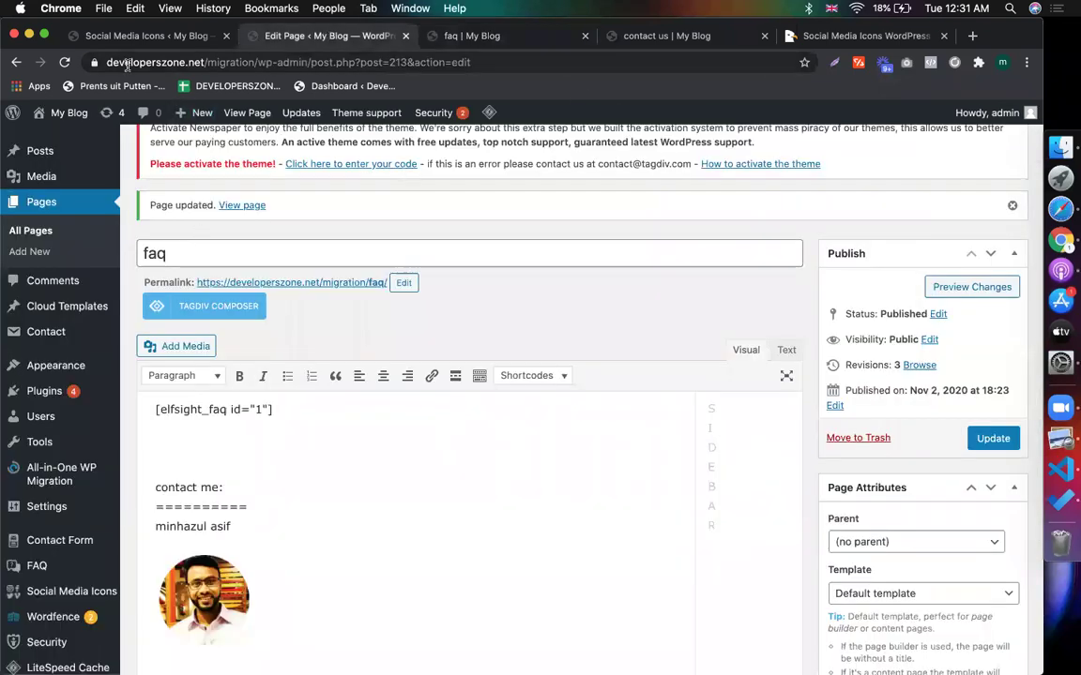
pyautogui.click(184, 36)
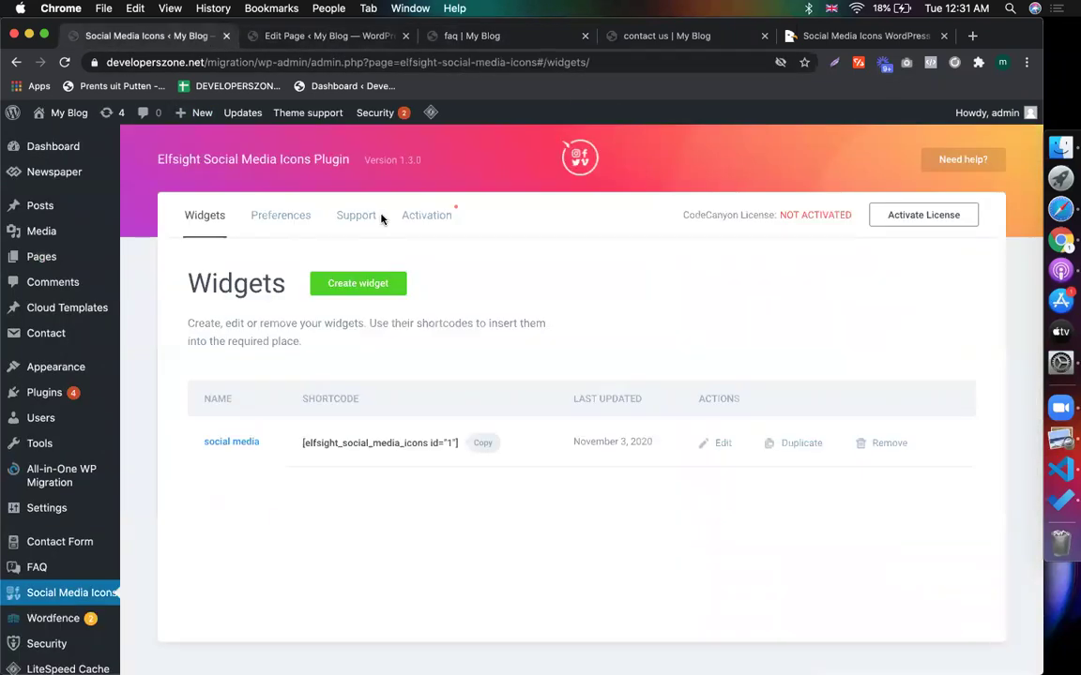
pyautogui.click(353, 282)
pyautogui.click(348, 475)
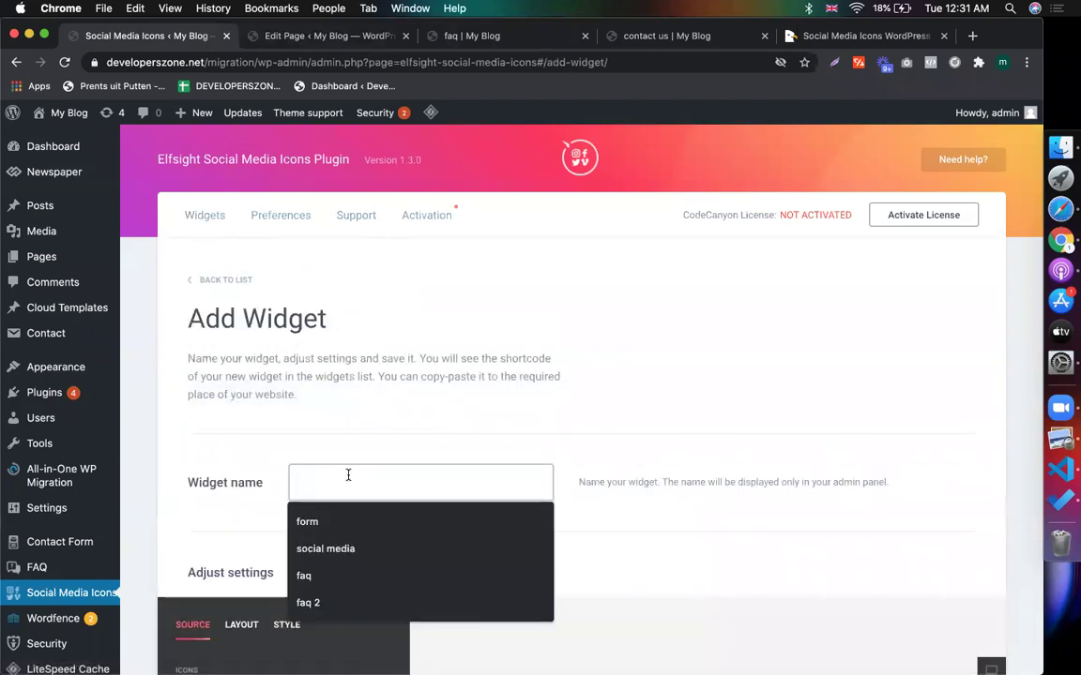
pyautogui.write('social.')
pyautogui.press('BackSpace')
pyautogui.write('2')
pyautogui.scroll(-10, 592, 479)
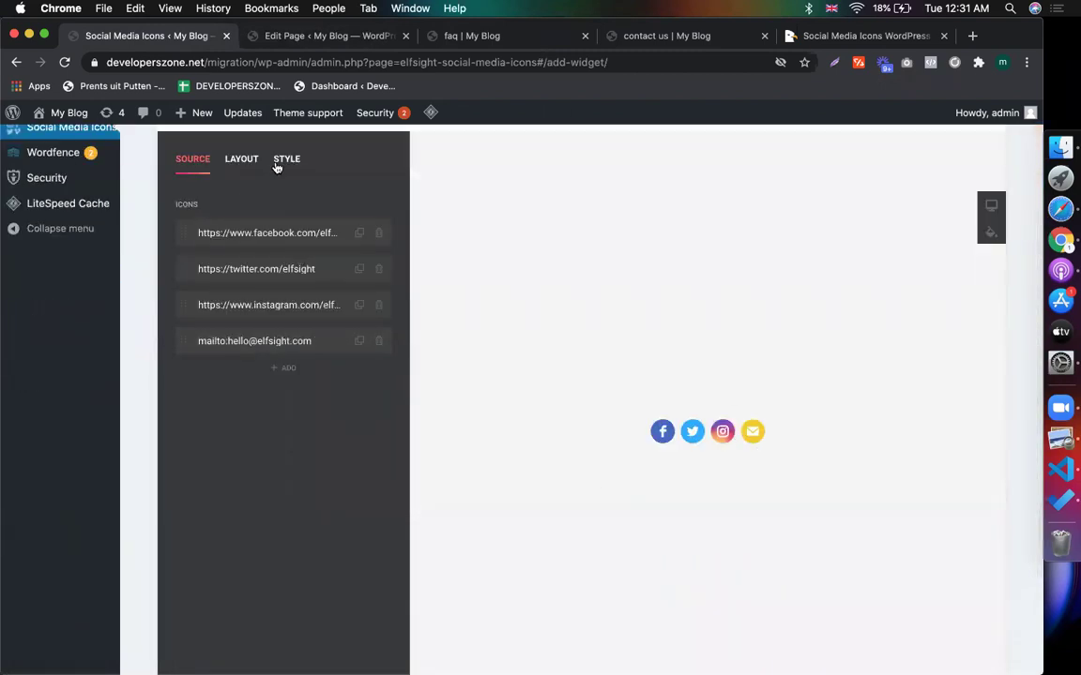
# Set the new widget's layout location to Floating.
pyautogui.click(277, 165)
pyautogui.click(250, 172)
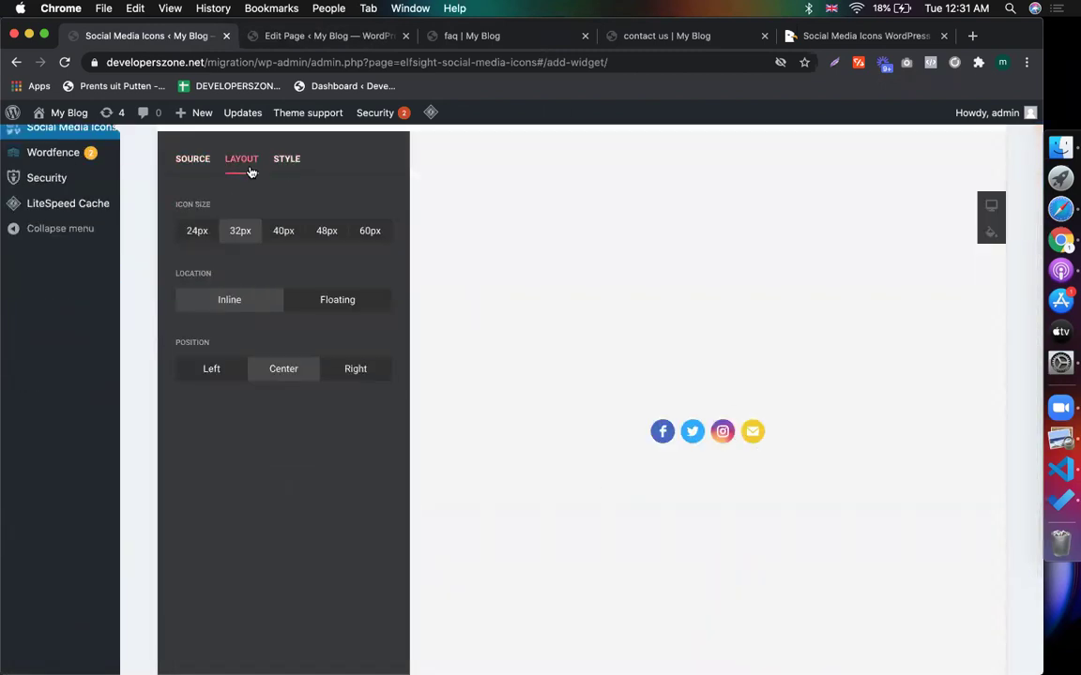
pyautogui.click(322, 301)
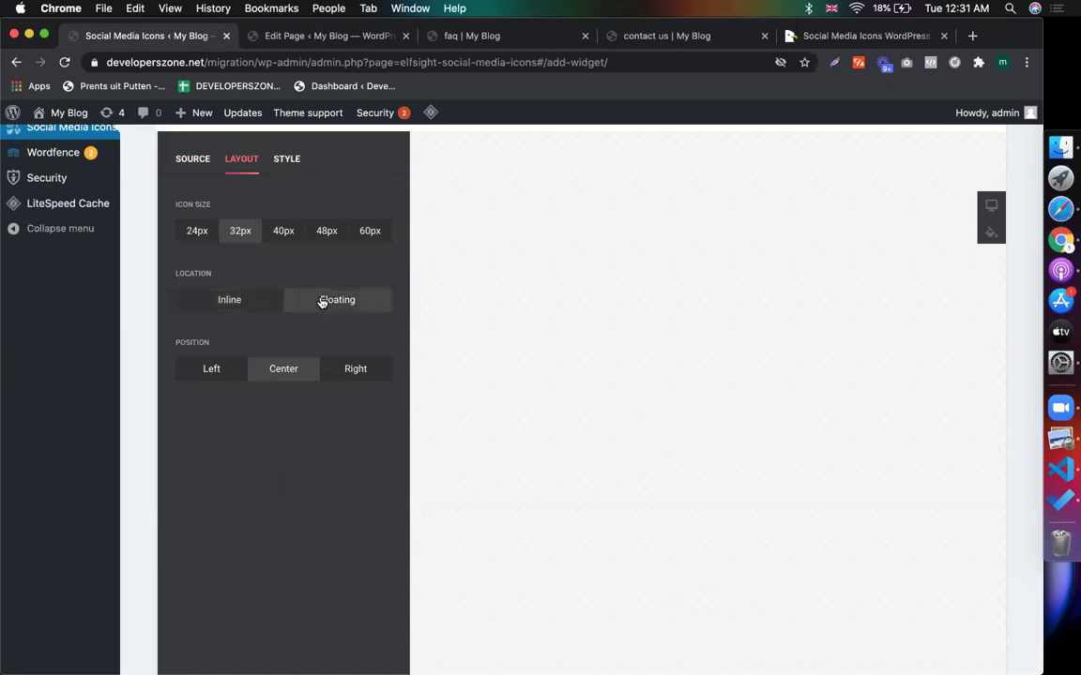
# Set the floating widget's position to Left and save the social2 widget.
pyautogui.click(207, 370)
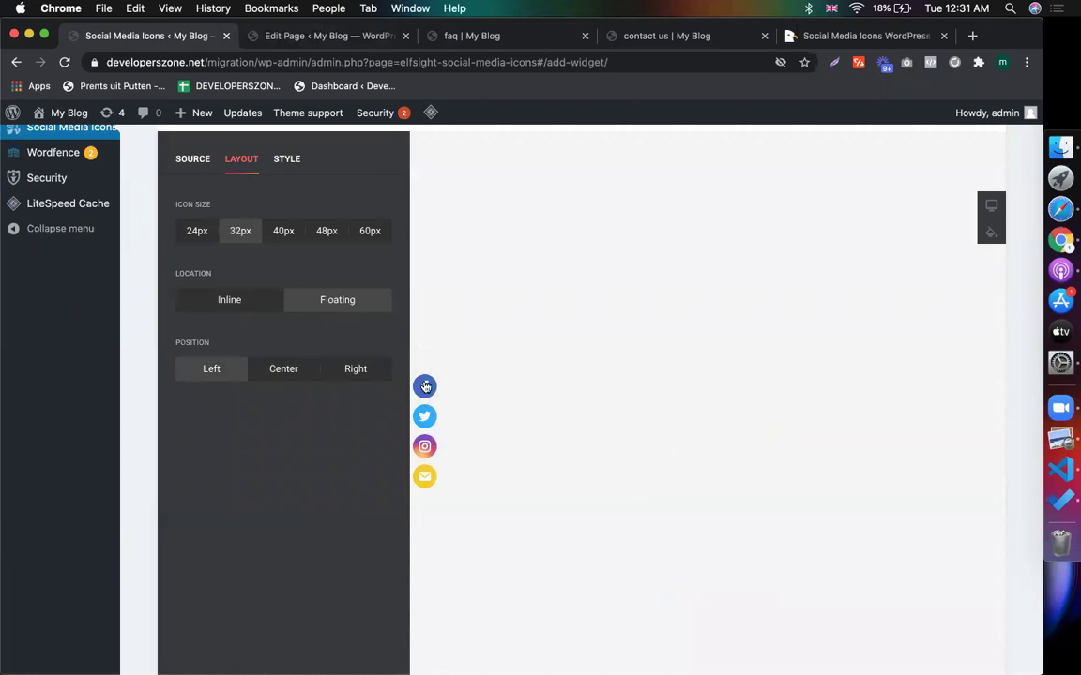
pyautogui.scroll(-2, 497, 460)
pyautogui.scroll(2, 497, 460)
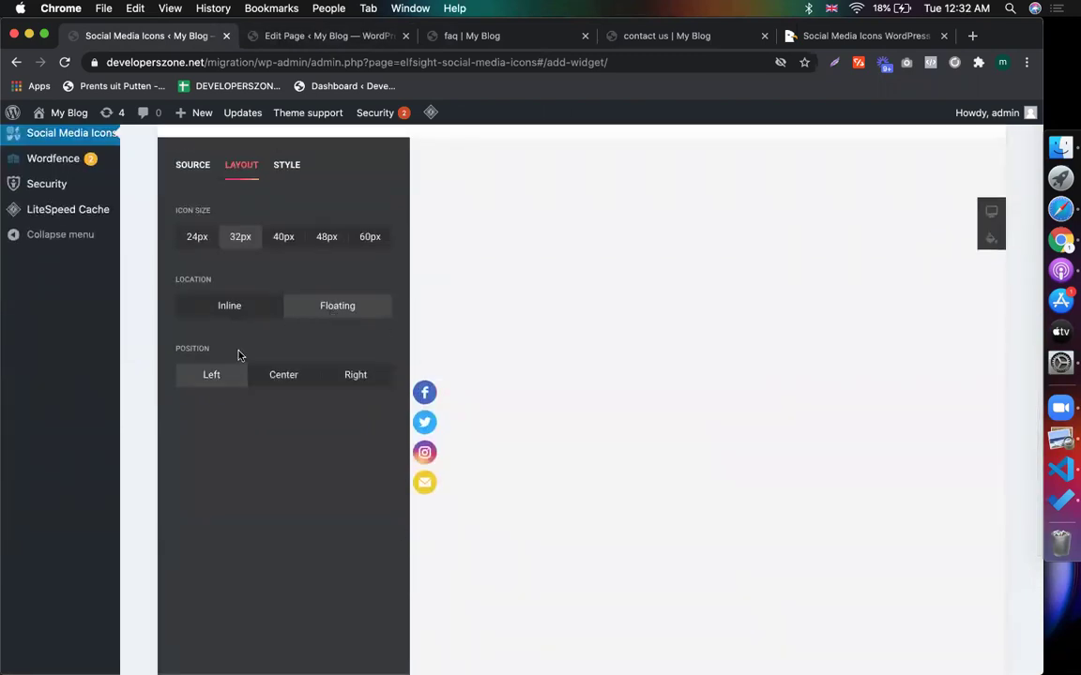
pyautogui.scroll(-5, 214, 379)
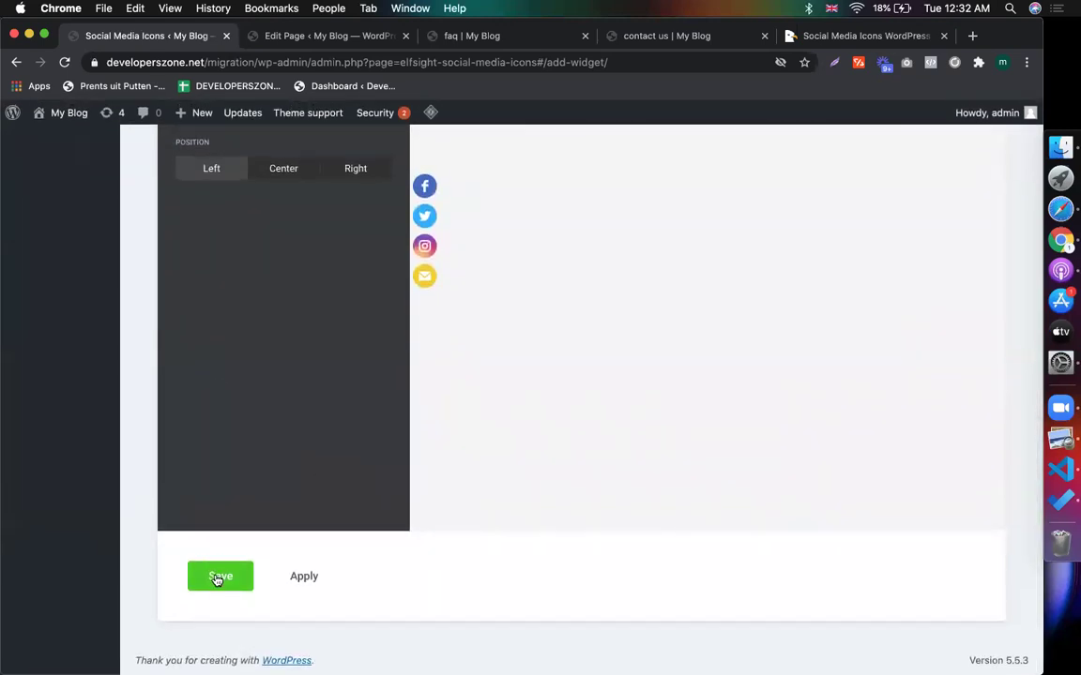
pyautogui.click(217, 575)
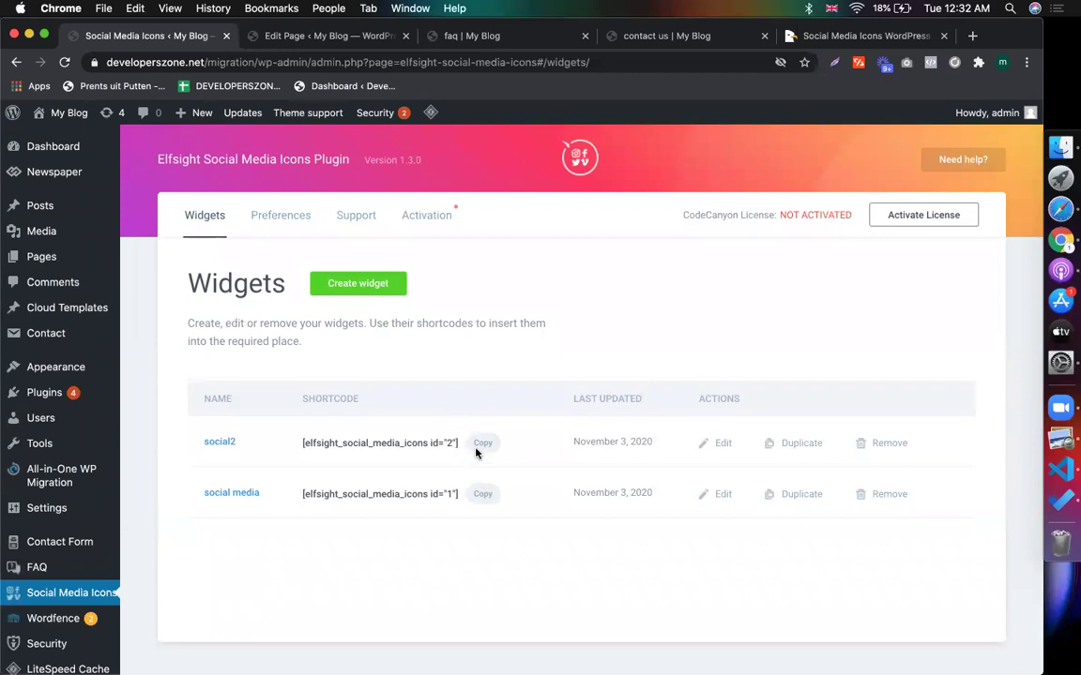
# Copy the social2 widget's shortcode, paste it below the first social icons shortcode on the faq page, and update the page.
pyautogui.click(481, 444)
pyautogui.click(310, 35)
pyautogui.scroll(-5, 248, 459)
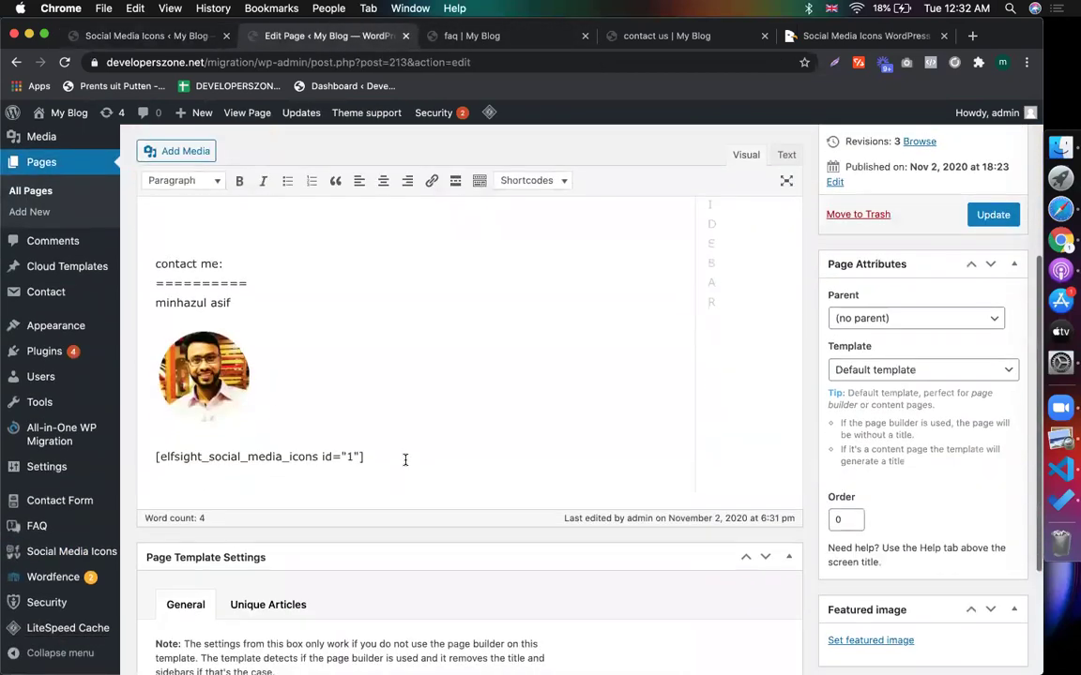
pyautogui.click(405, 460)
pyautogui.press('Return')
pyautogui.press('Return')
pyautogui.press('super+v')
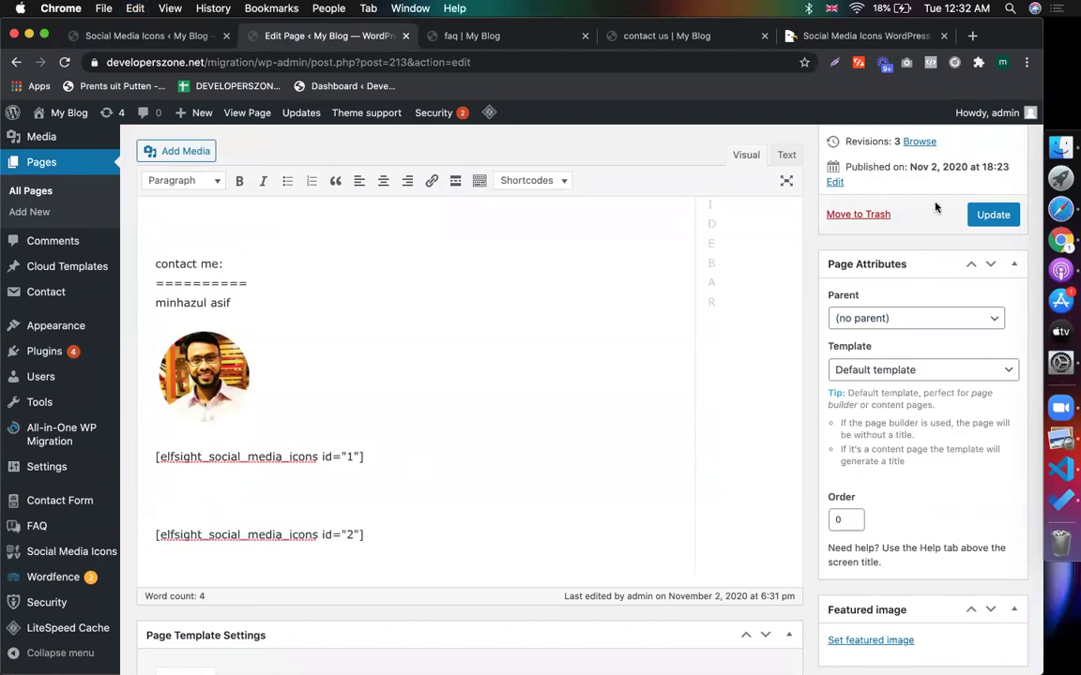
pyautogui.click(998, 214)
# Reload the published faq page and examine the floating and inline social icons while moving through the content.
pyautogui.click(514, 36)
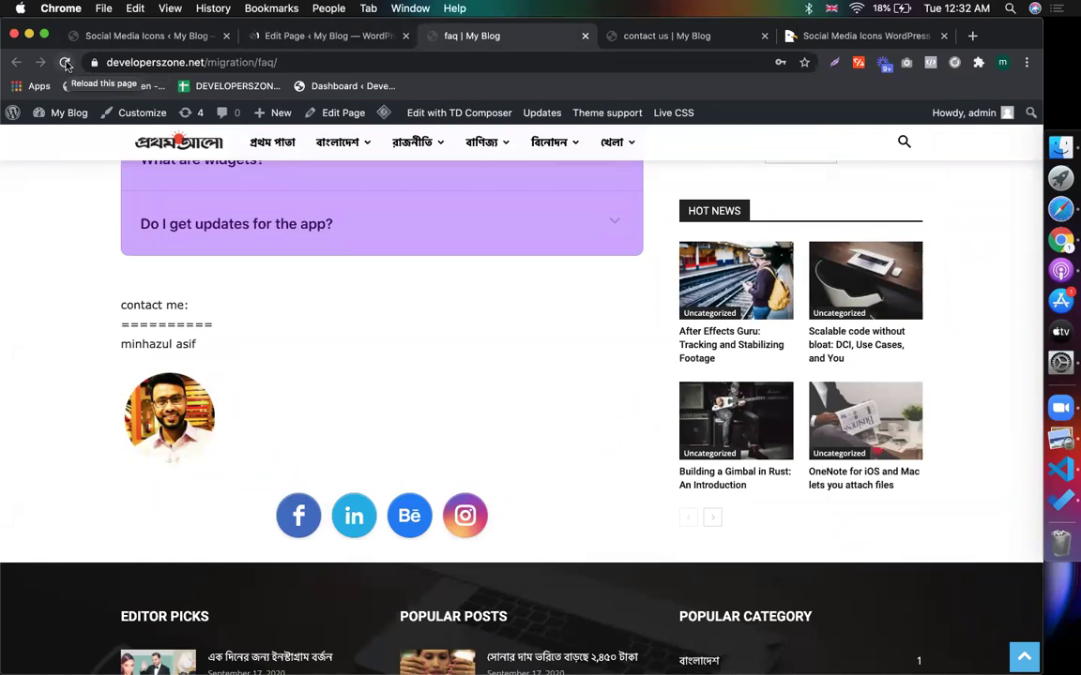
pyautogui.click(66, 64)
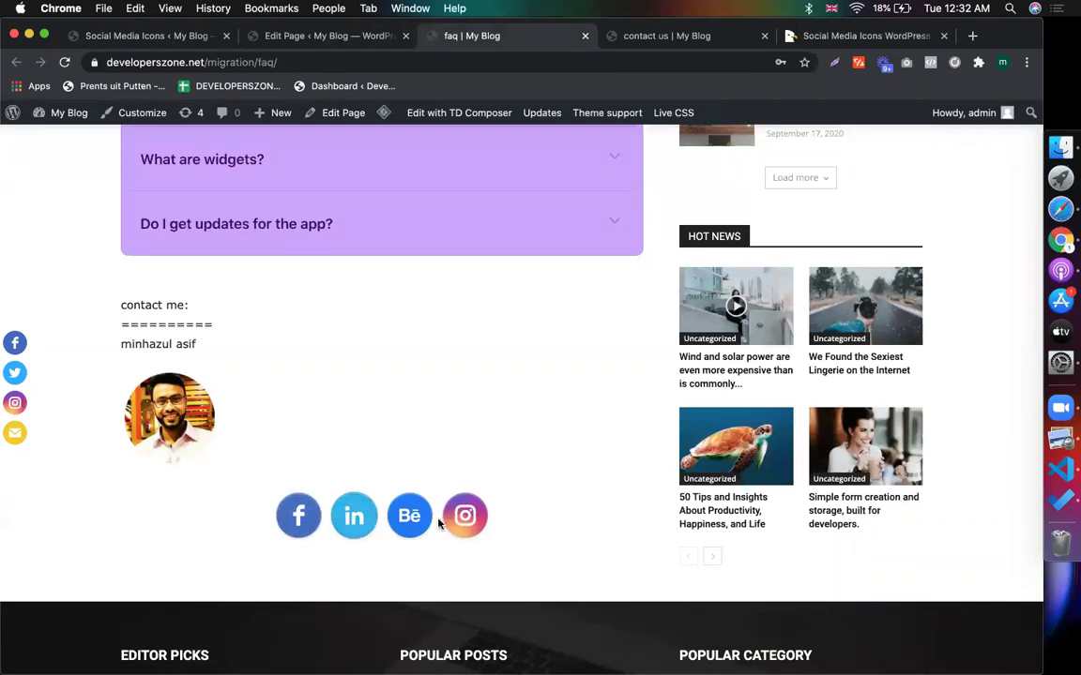
pyautogui.scroll(1, 432, 439)
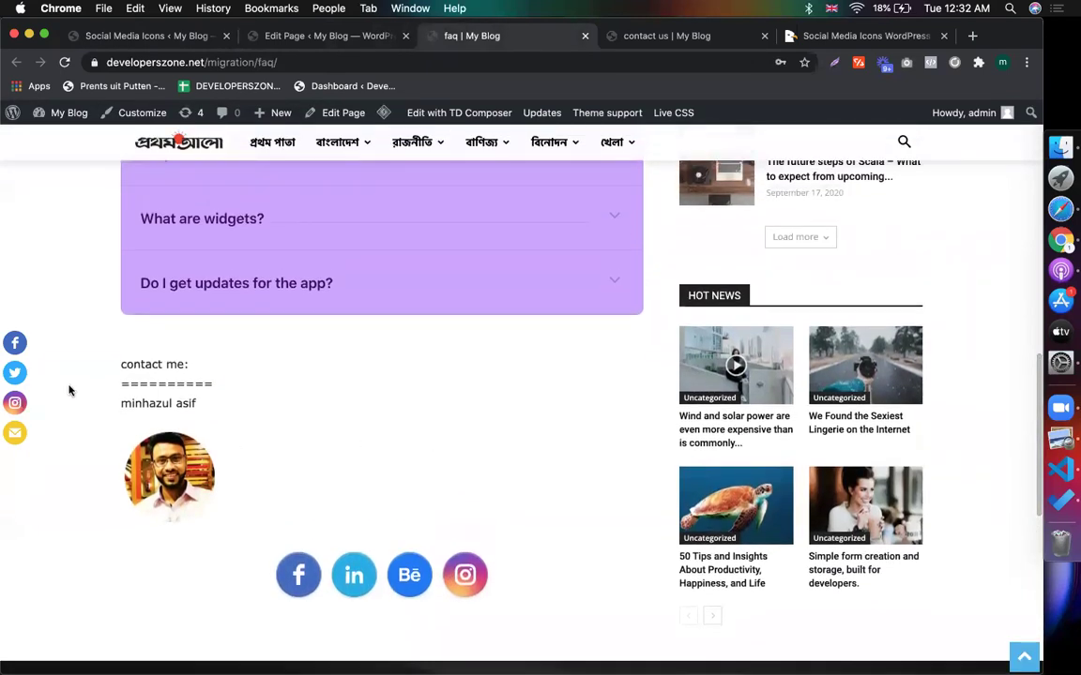
pyautogui.scroll(2, 67, 354)
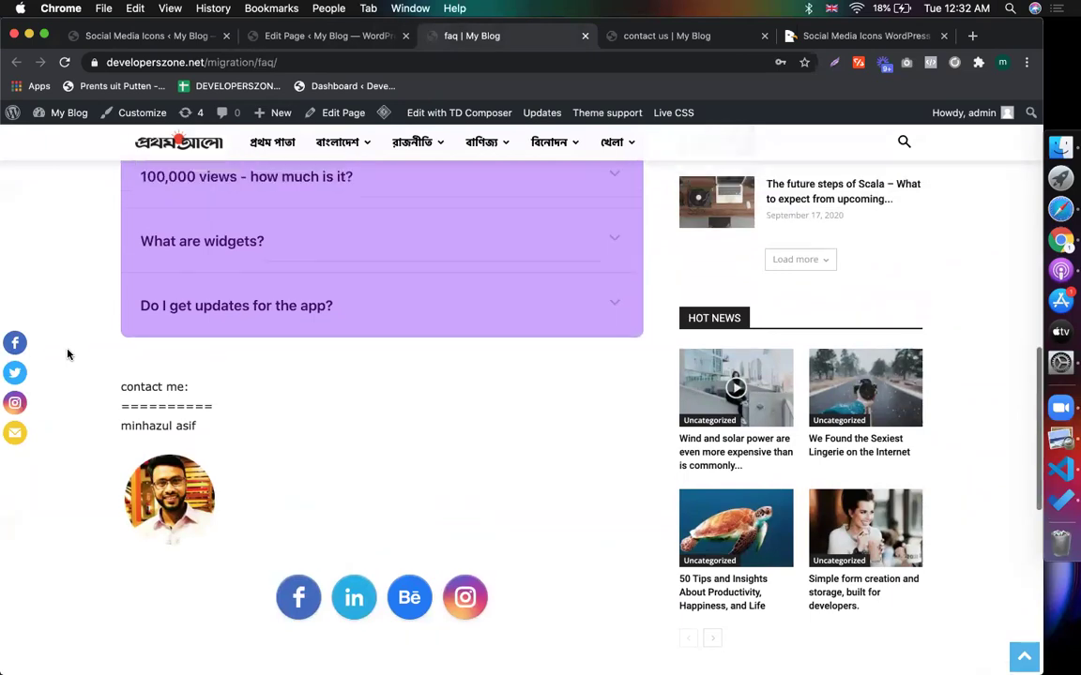
pyautogui.scroll(-2, 67, 354)
pyautogui.scroll(2, 67, 355)
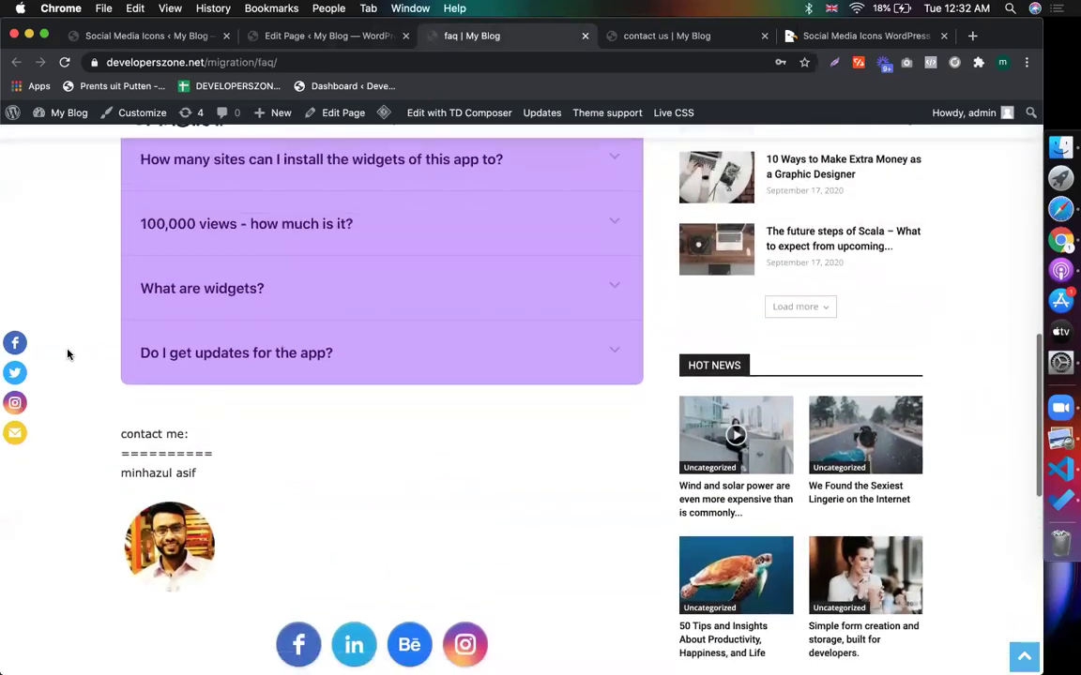
pyautogui.scroll(-3, 68, 355)
pyautogui.scroll(4, 67, 355)
pyautogui.scroll(-4, 68, 355)
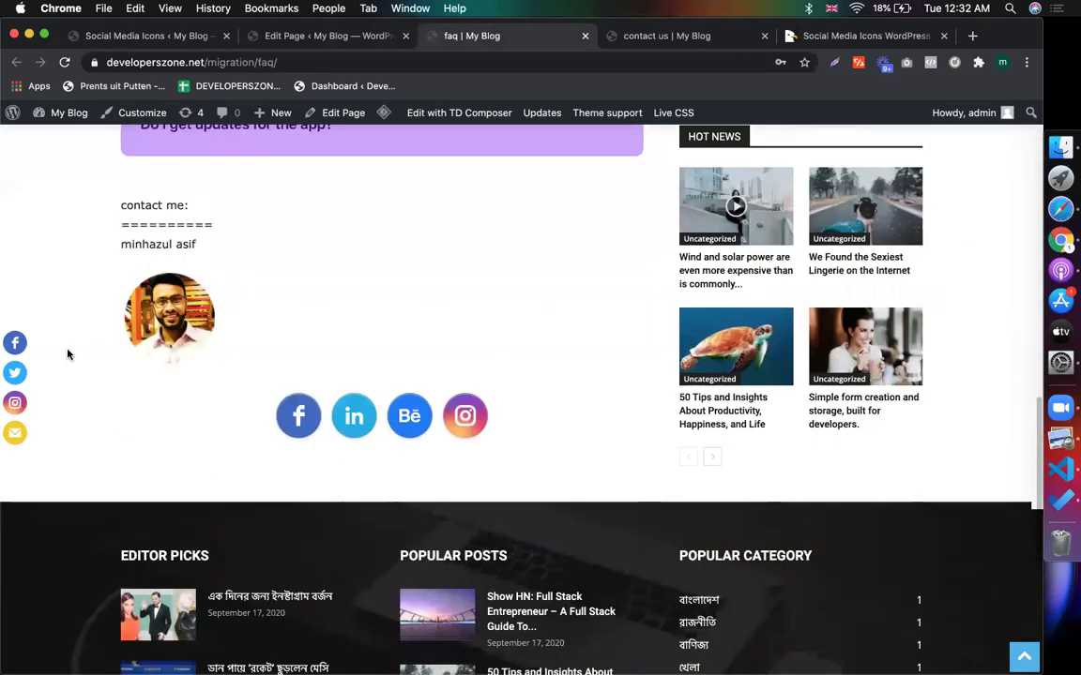
pyautogui.scroll(4, 67, 355)
pyautogui.scroll(2, 67, 354)
pyautogui.scroll(-4, 68, 355)
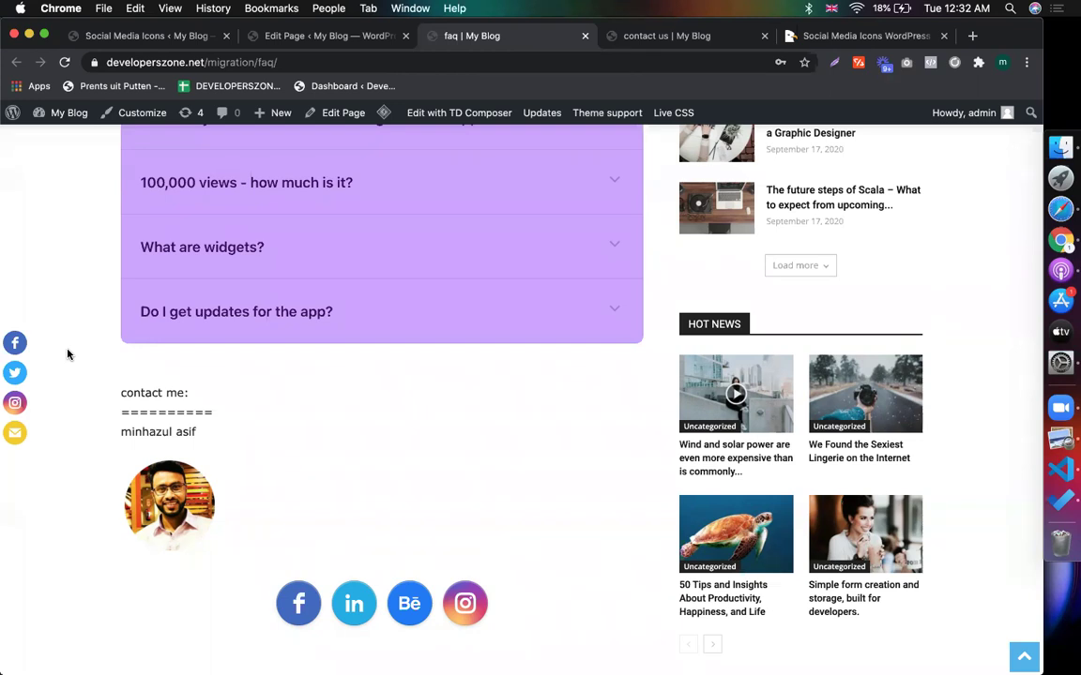
pyautogui.scroll(5, 104, 379)
pyautogui.scroll(-4, 103, 379)
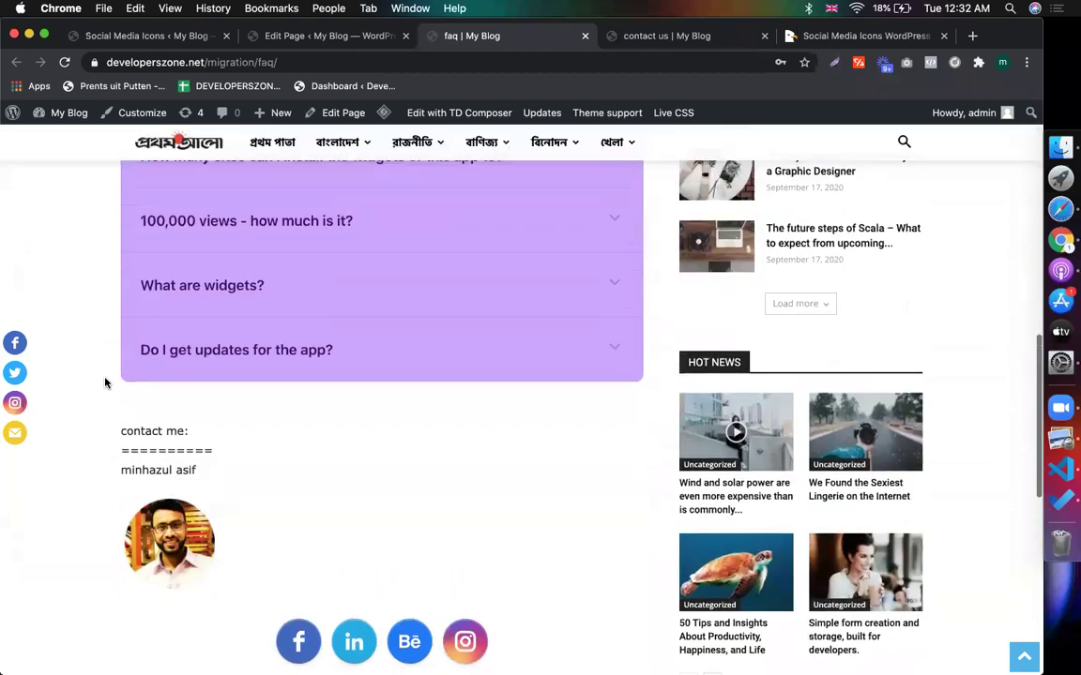
pyautogui.scroll(3, 103, 379)
pyautogui.scroll(-2, 105, 382)
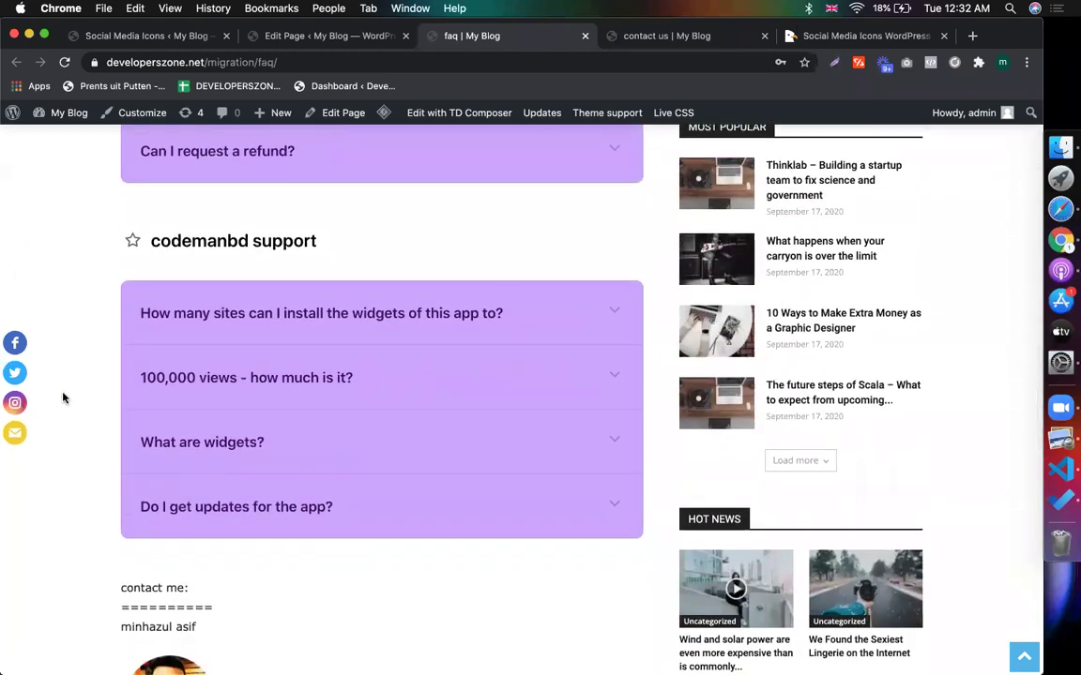
pyautogui.scroll(-6, 65, 396)
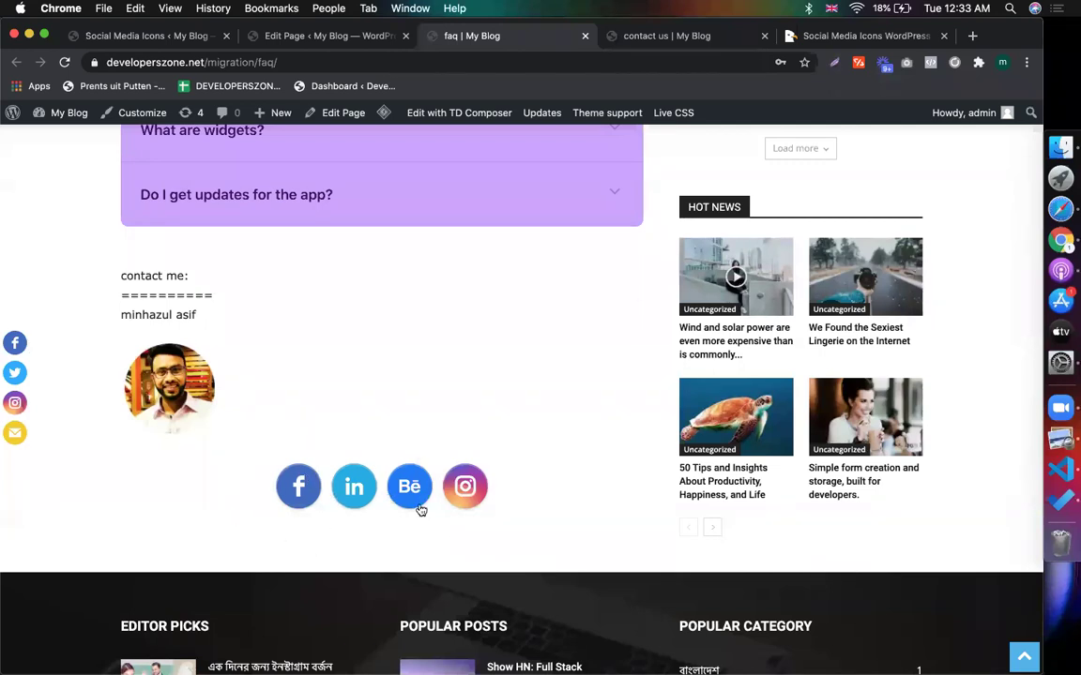
# Edit the "social media" widget, set its layout position to Left, and save it.
pyautogui.click(341, 42)
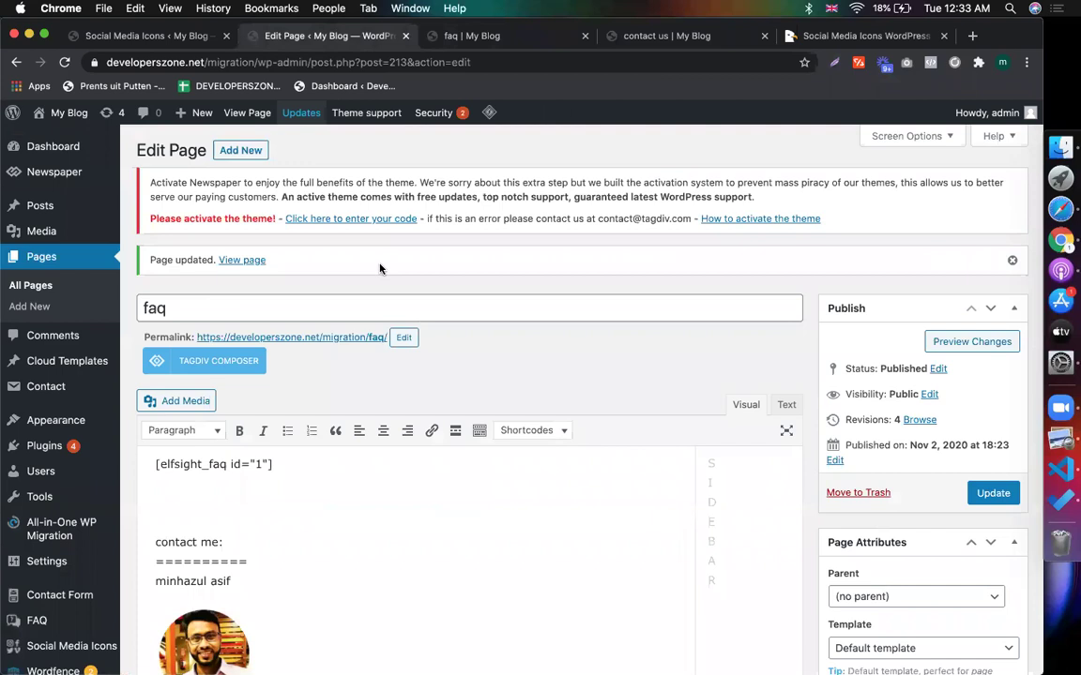
pyautogui.click(156, 36)
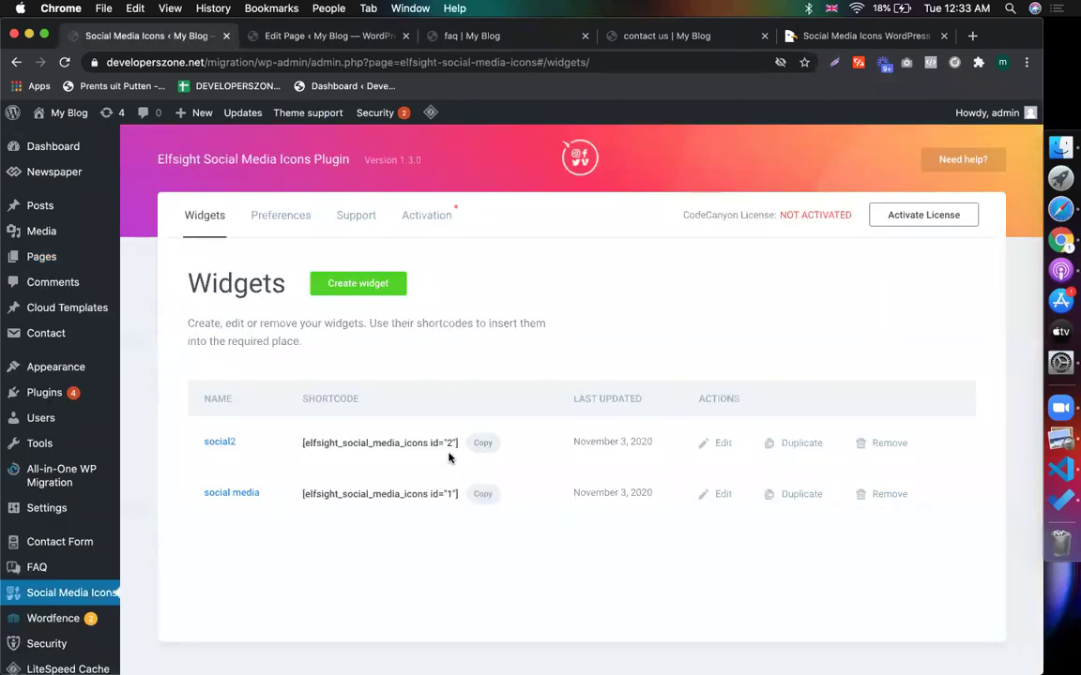
pyautogui.click(715, 495)
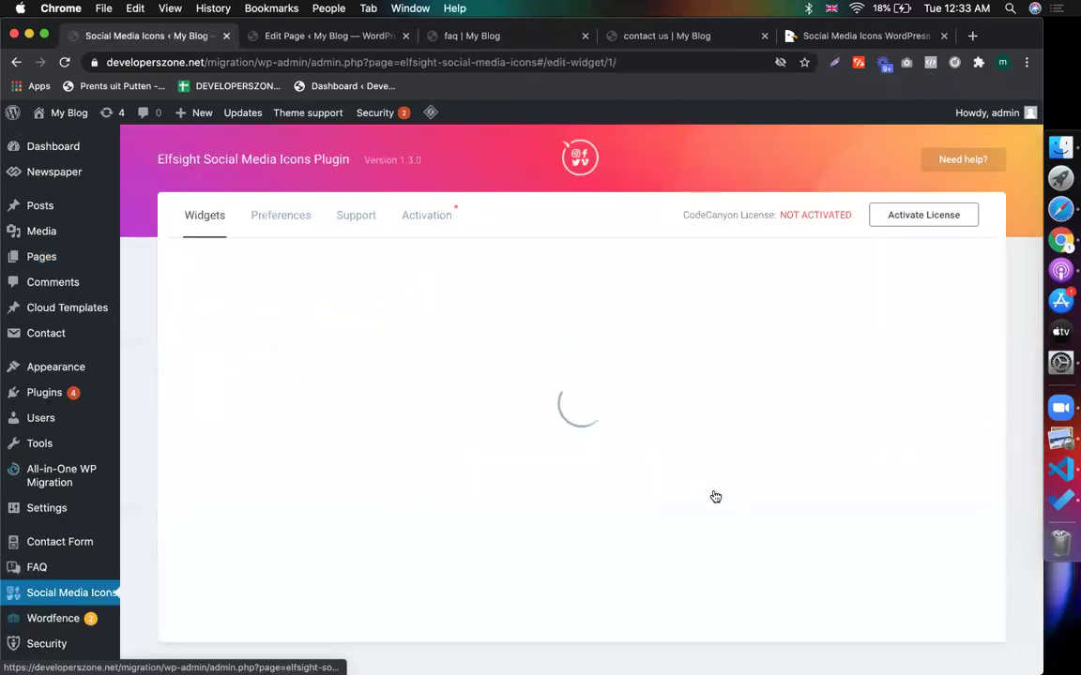
pyautogui.scroll(-5, 619, 476)
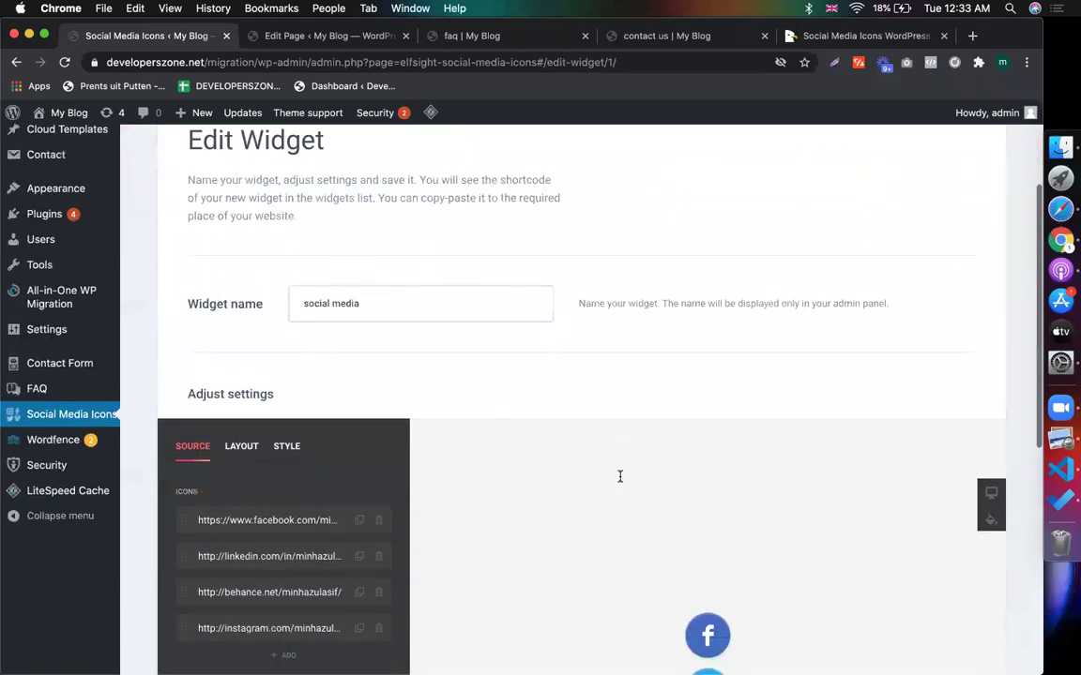
pyautogui.click(234, 352)
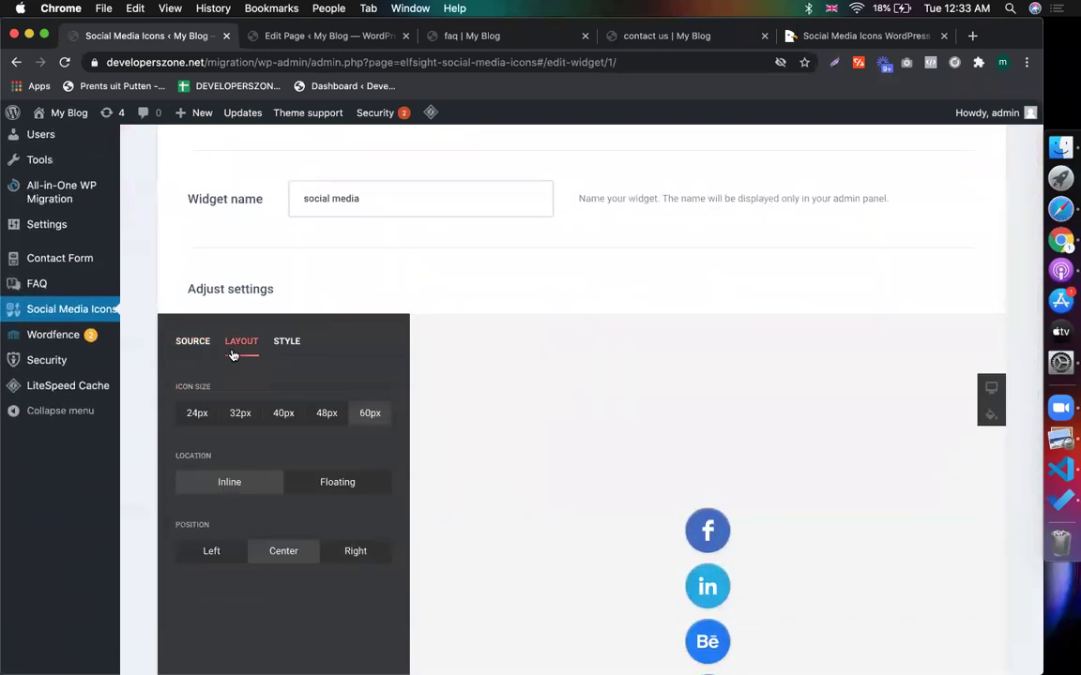
pyautogui.click(211, 559)
pyautogui.scroll(-3, 356, 550)
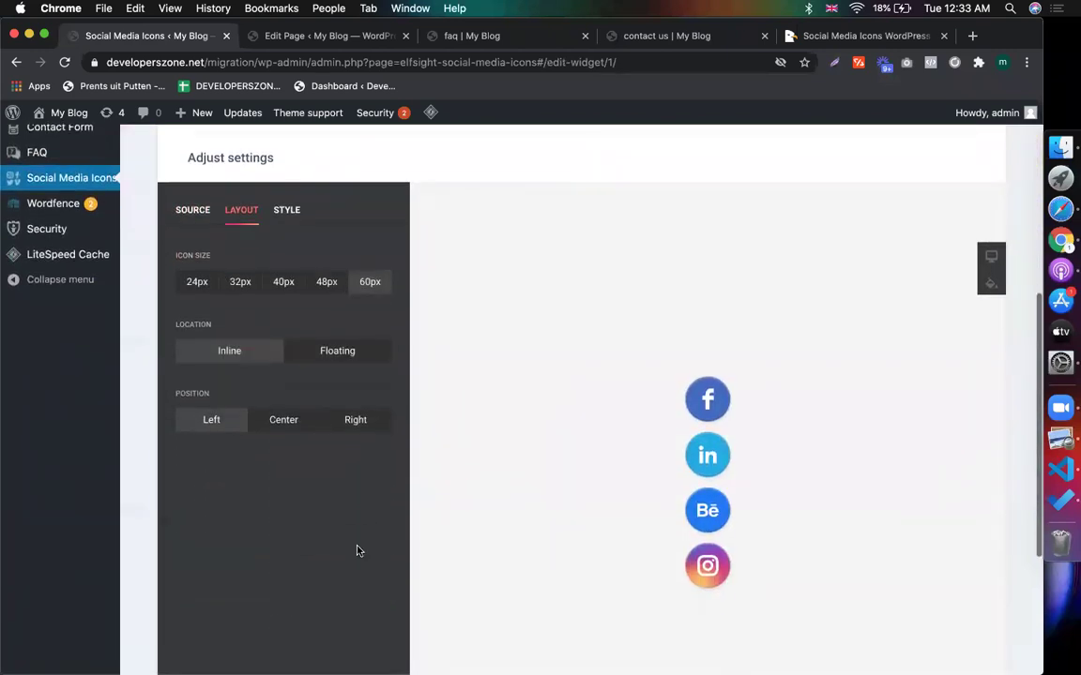
pyautogui.scroll(-5, 356, 551)
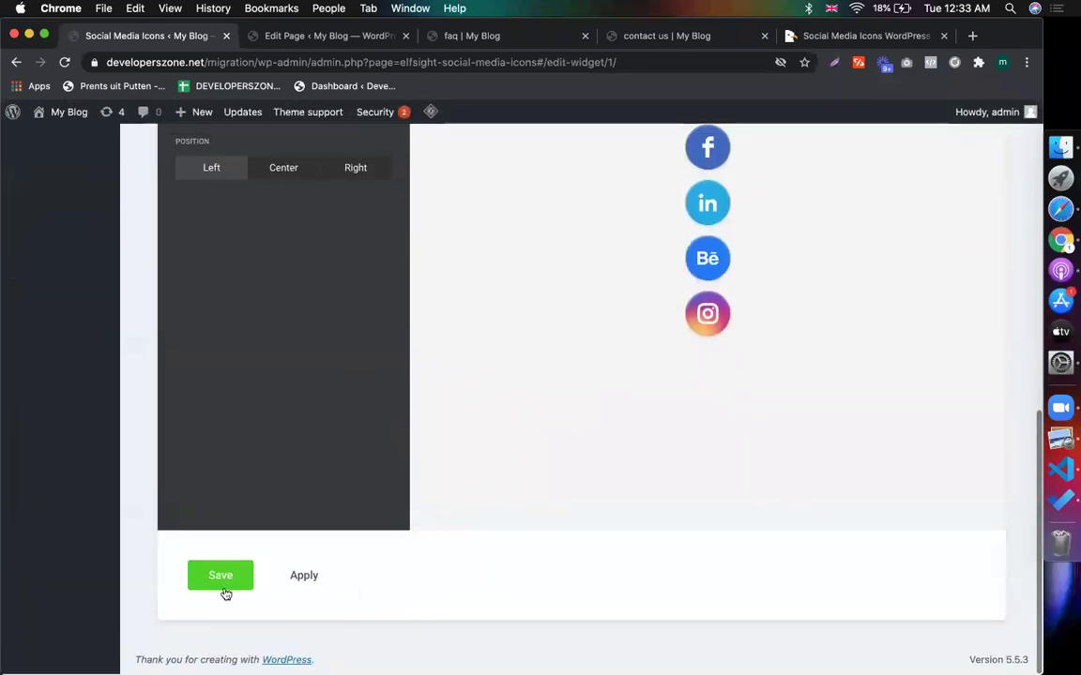
pyautogui.click(223, 589)
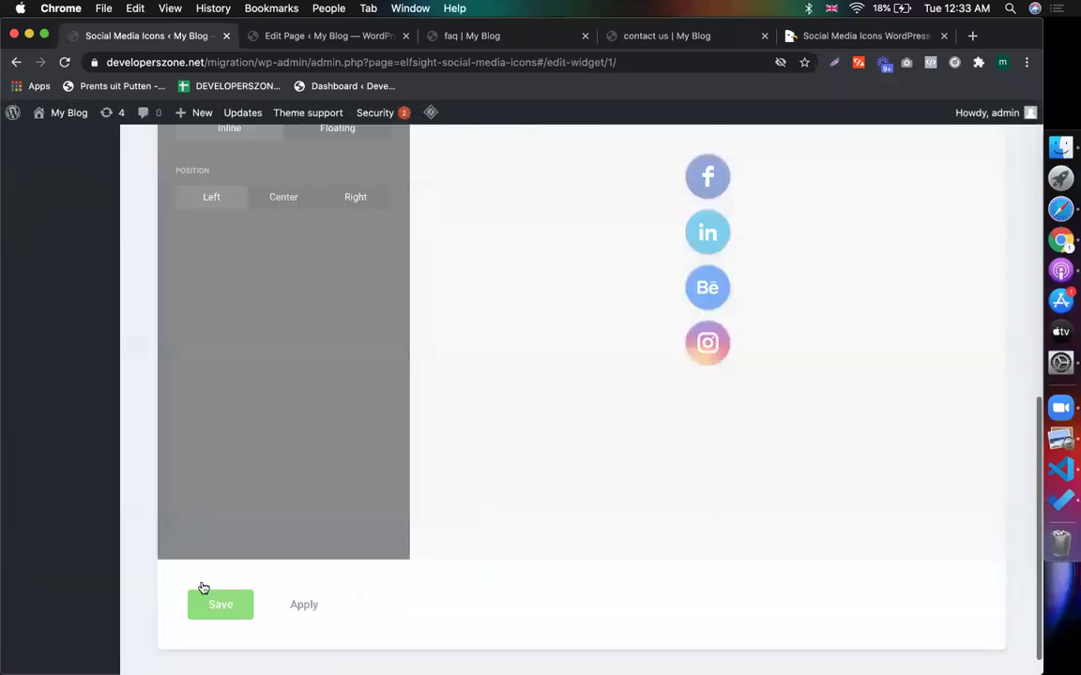
# Check the icon alignment on the published faq page, test the inline Facebook icon's link, and close the profile tab it opens.
pyautogui.click(520, 42)
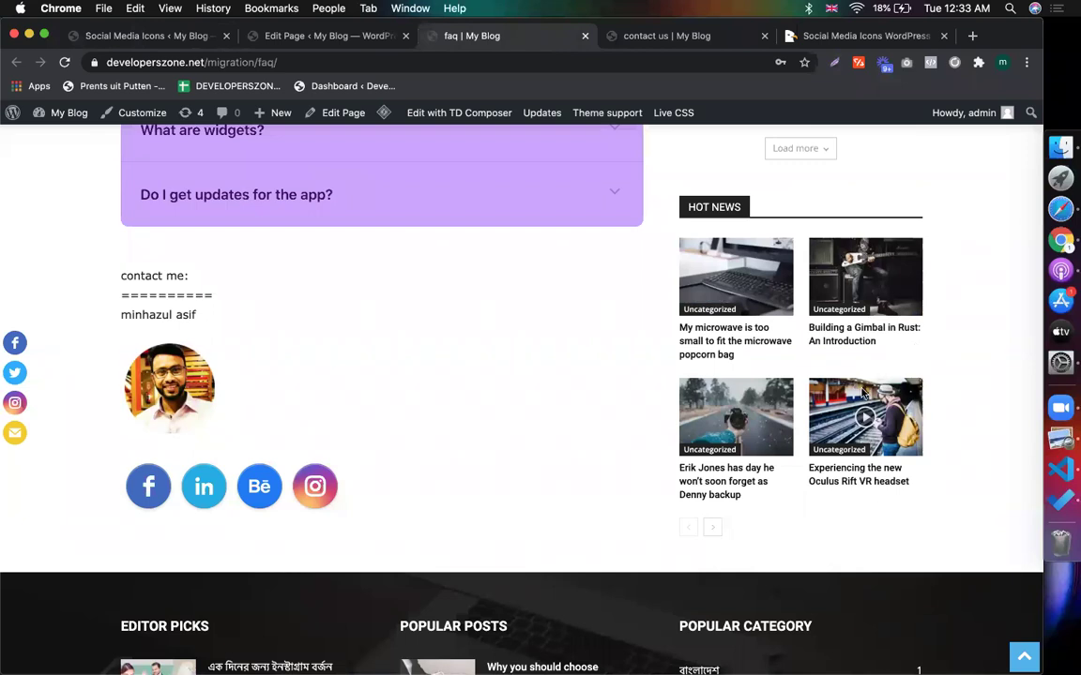
pyautogui.scroll(15, 582, 397)
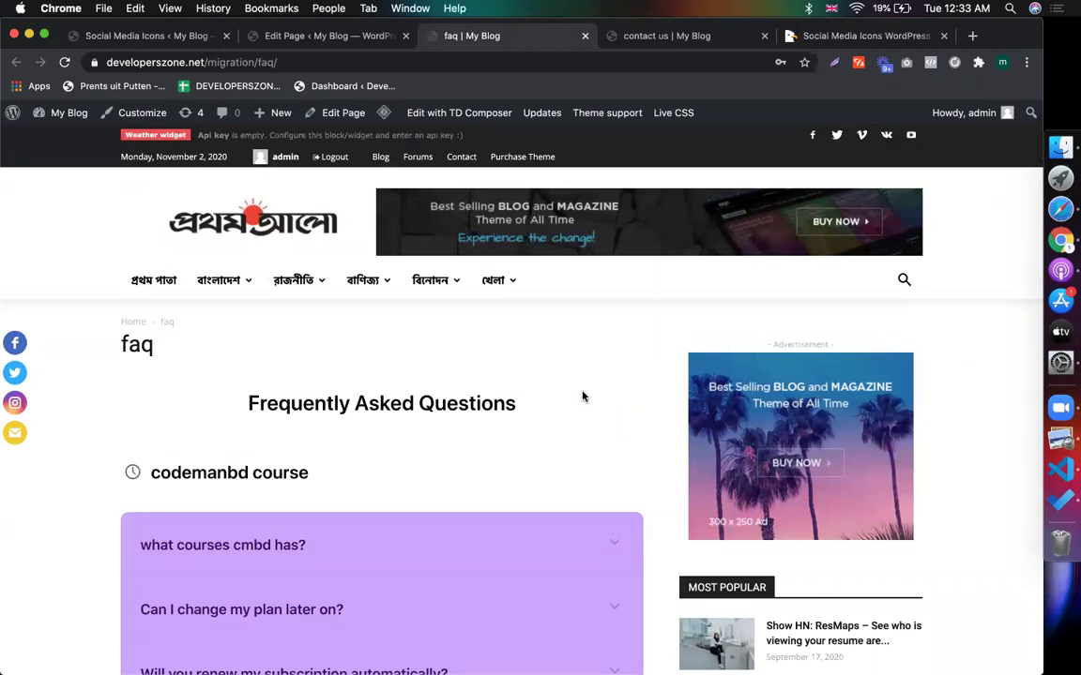
pyautogui.scroll(-10, 244, 390)
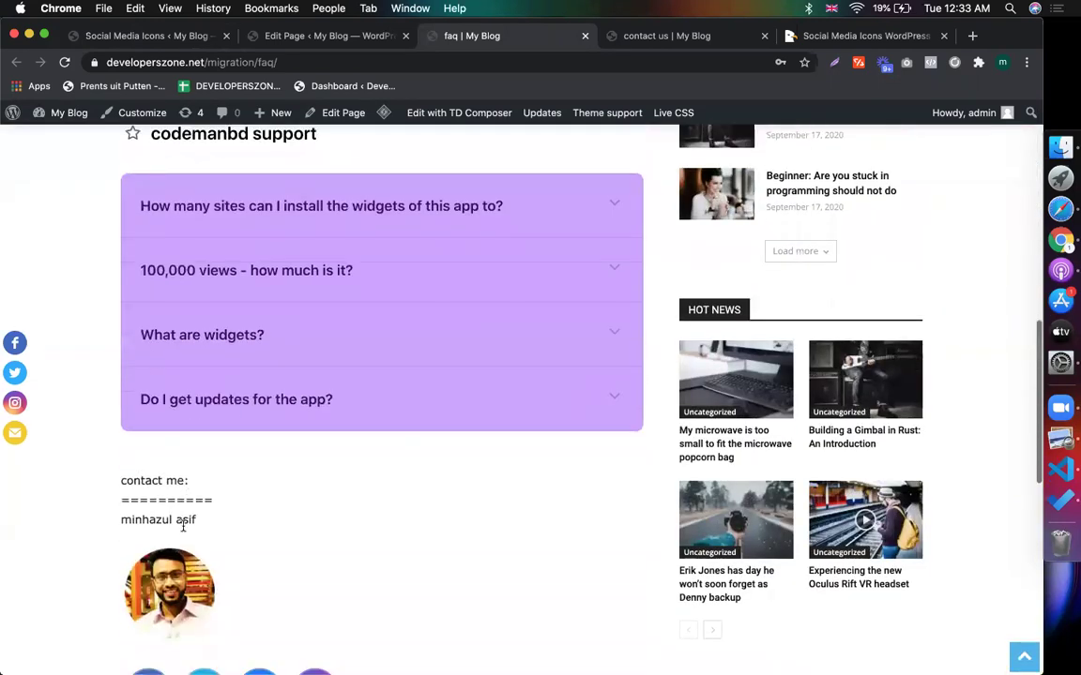
pyautogui.click(148, 507)
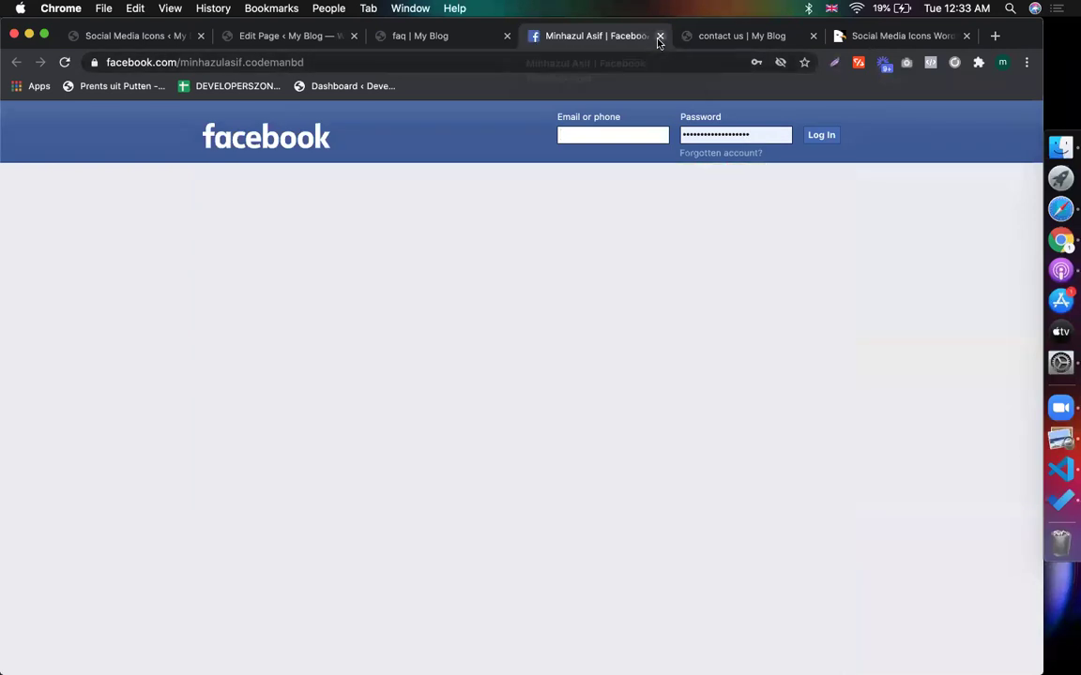
pyautogui.click(658, 39)
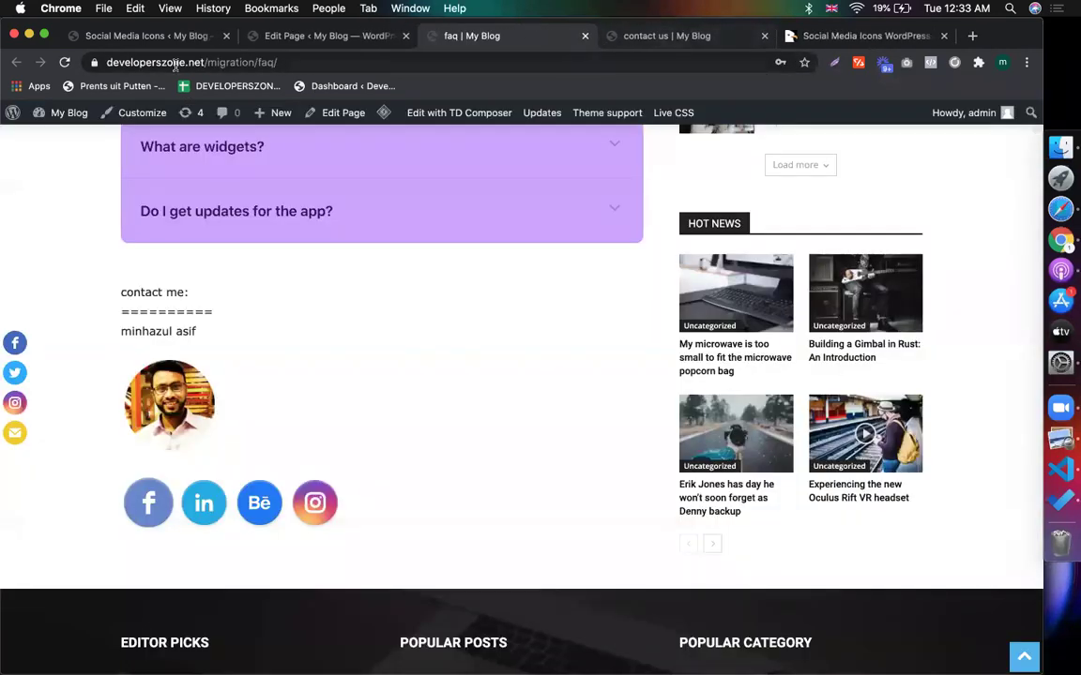
# Open the WordPress Add Plugins page from the admin dashboard and show the plugin zip upload form.
pyautogui.click(150, 36)
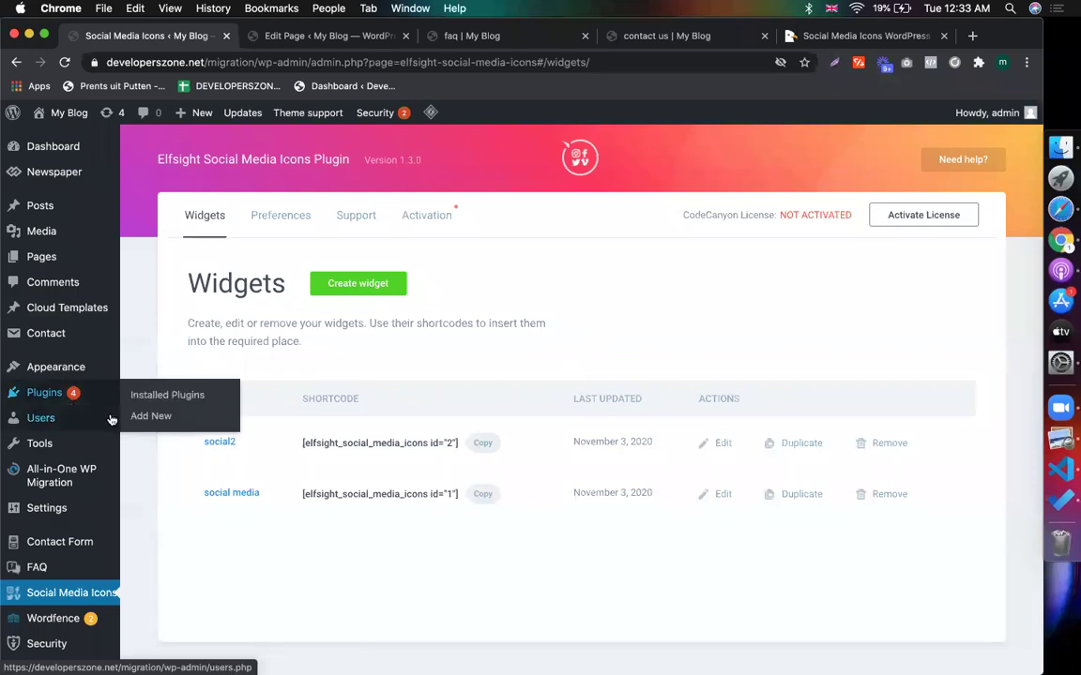
pyautogui.moveTo(96, 401)
pyautogui.click(127, 416)
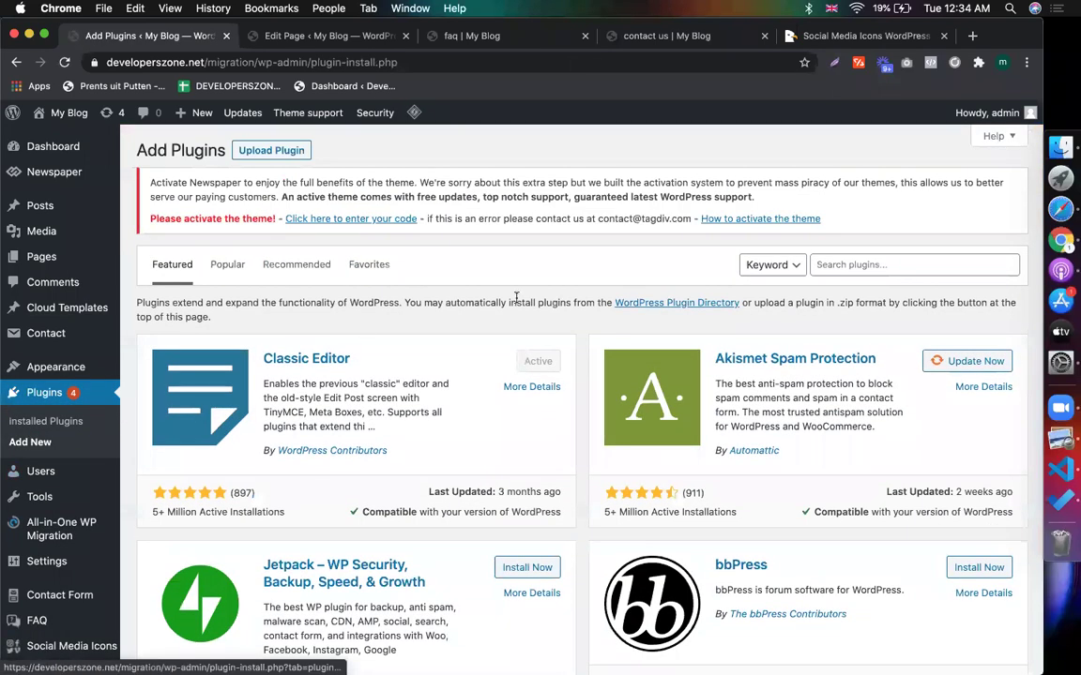
pyautogui.click(294, 154)
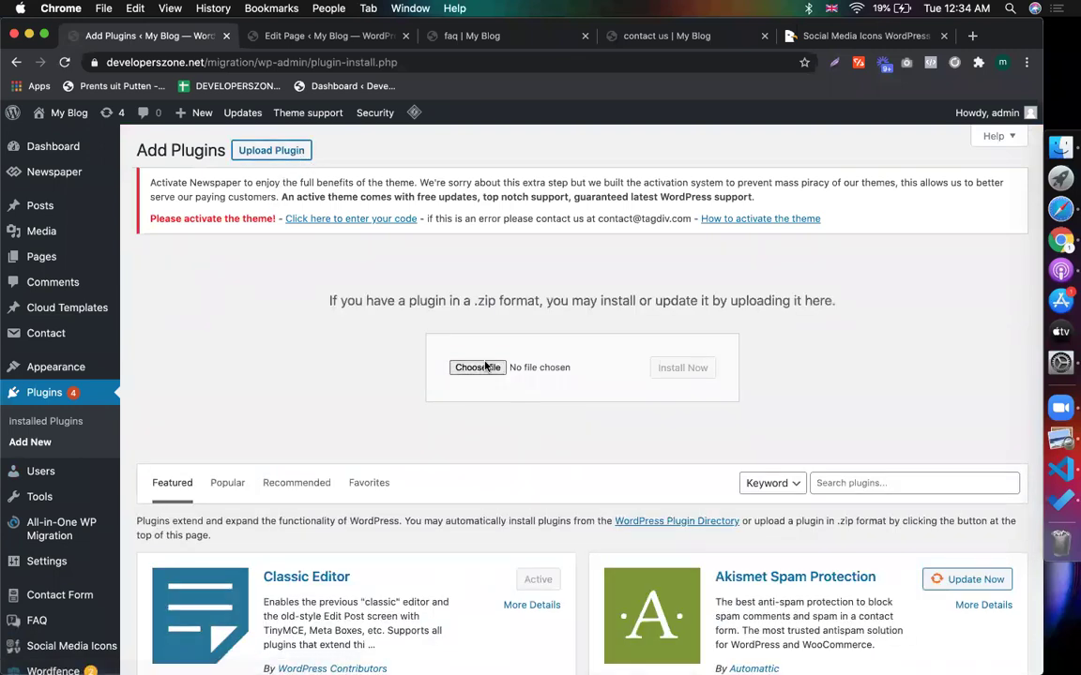
# Choose elfsight-social-share-buttons-cc.zip from the Downloads folder as the plugin file to upload.
pyautogui.click(482, 367)
pyautogui.click(184, 210)
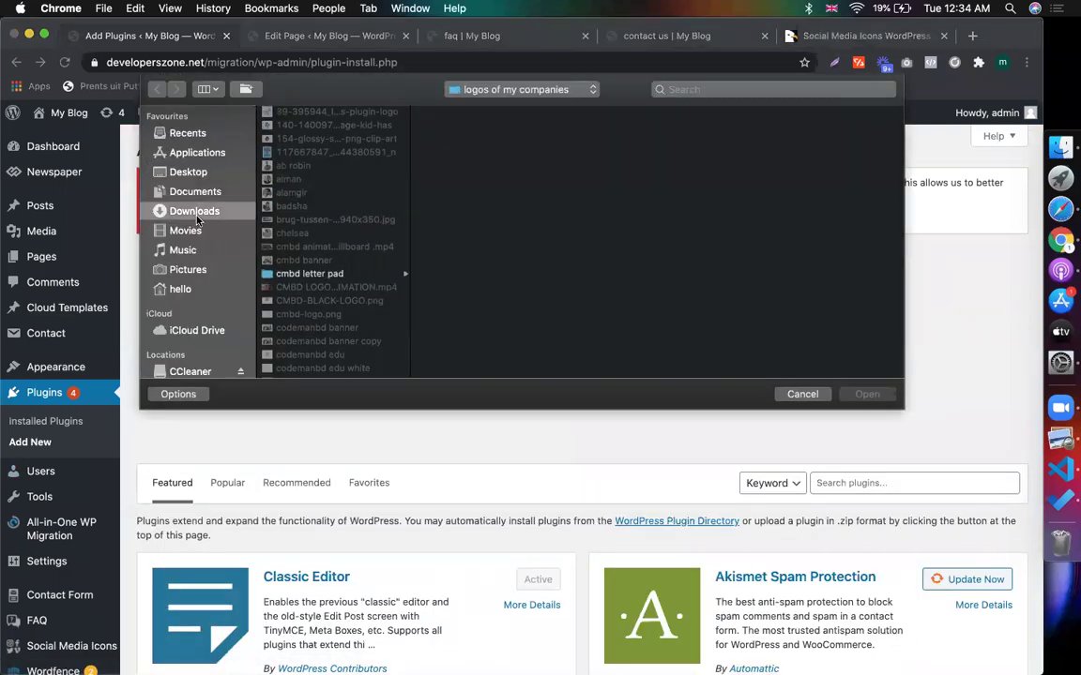
pyautogui.scroll(-10, 327, 272)
pyautogui.click(324, 367)
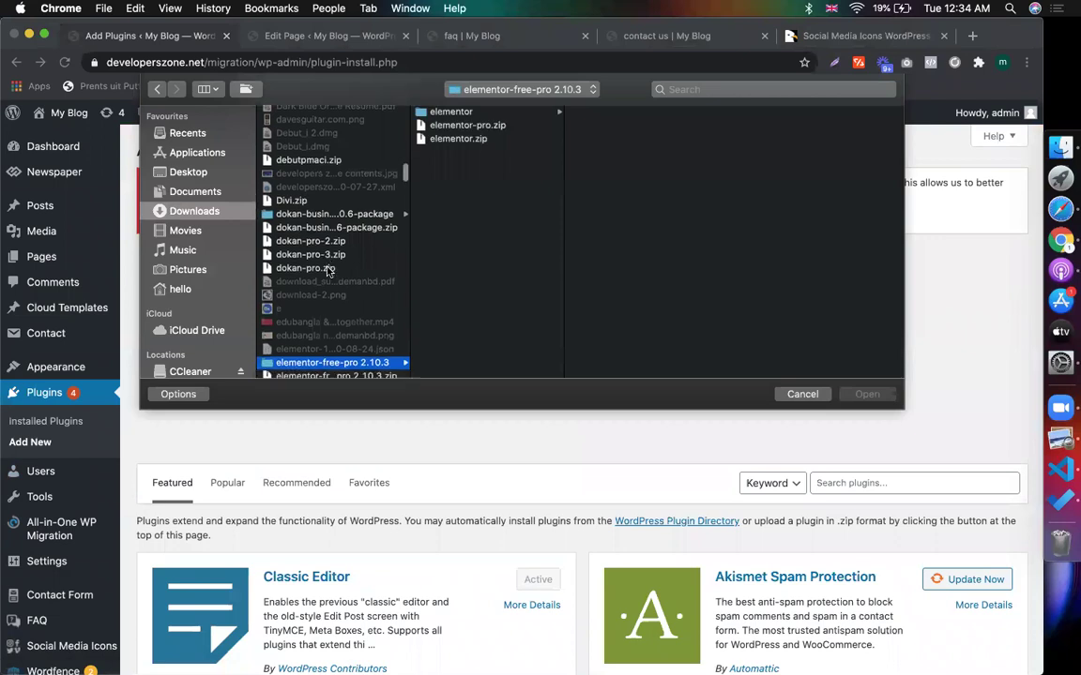
pyautogui.scroll(-3, 375, 310)
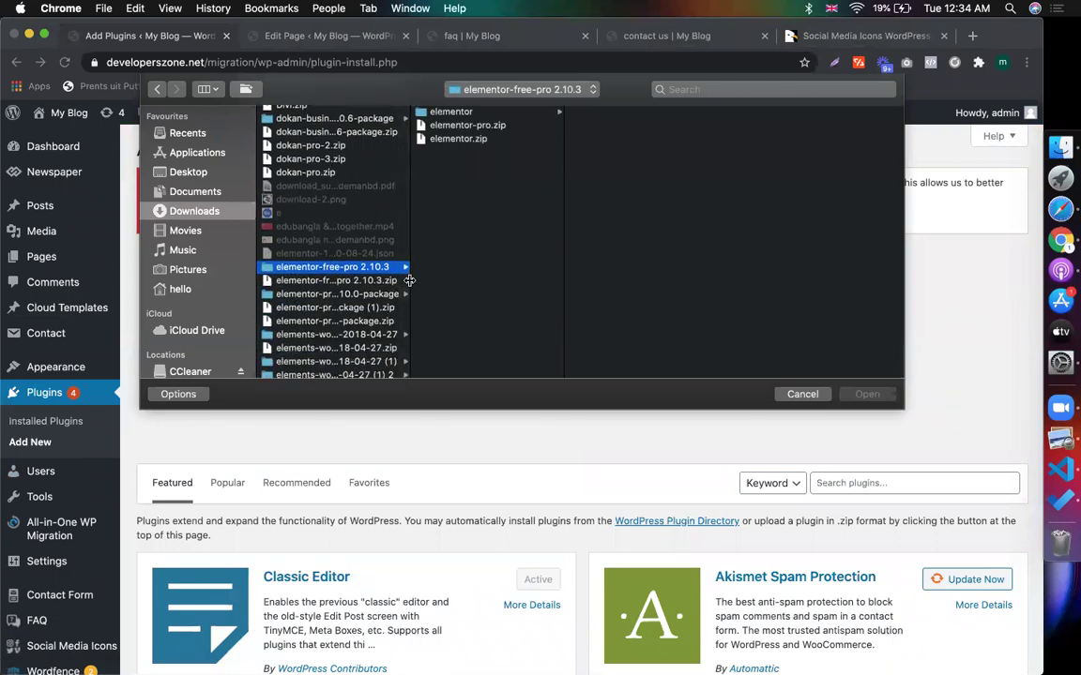
pyautogui.moveTo(410, 282); pyautogui.dragTo(554, 281)
pyautogui.scroll(-5, 337, 319)
pyautogui.scroll(-2, 337, 318)
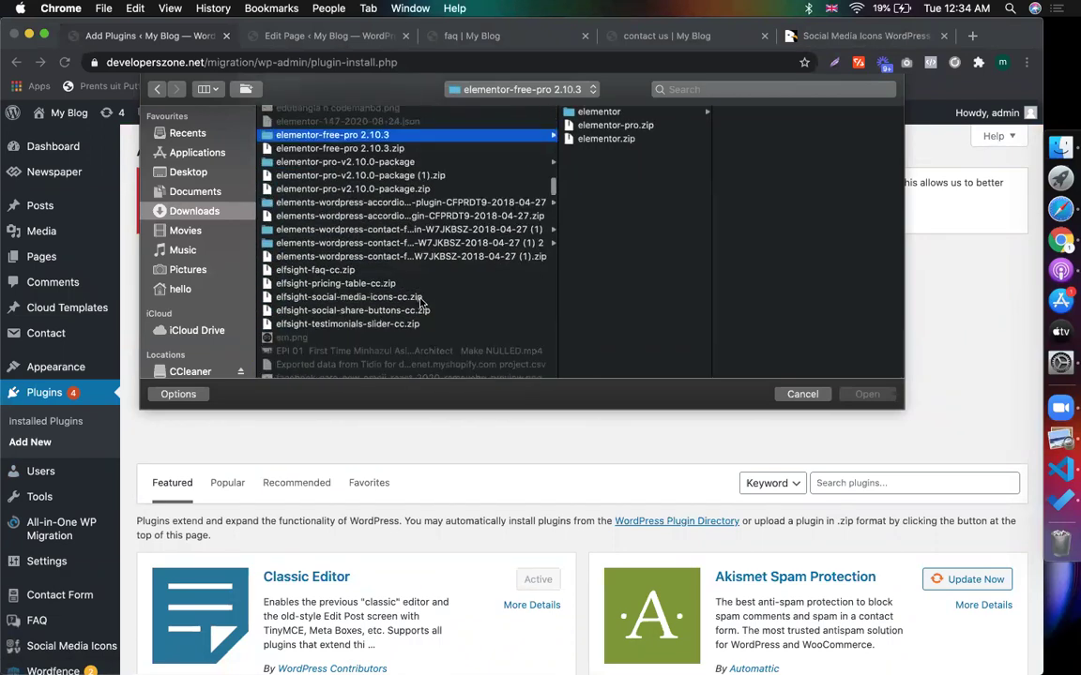
pyautogui.click(379, 310)
pyautogui.doubleClick(379, 312)
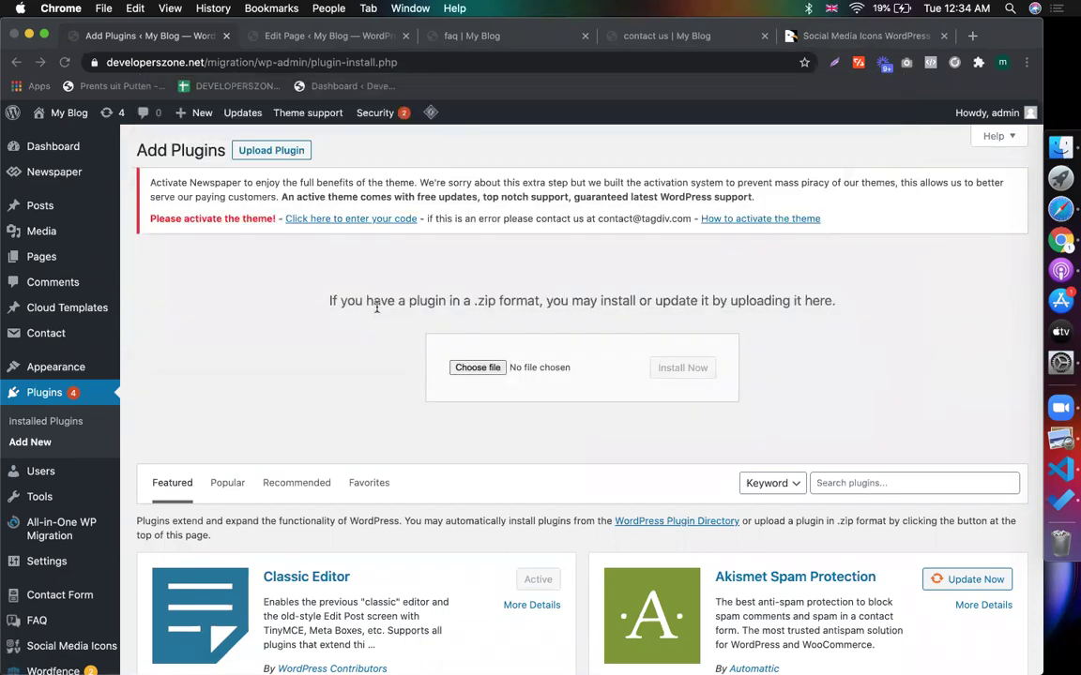
# Install and activate the chosen plugin, and open its Social Share Buttons admin page.
pyautogui.click(705, 369)
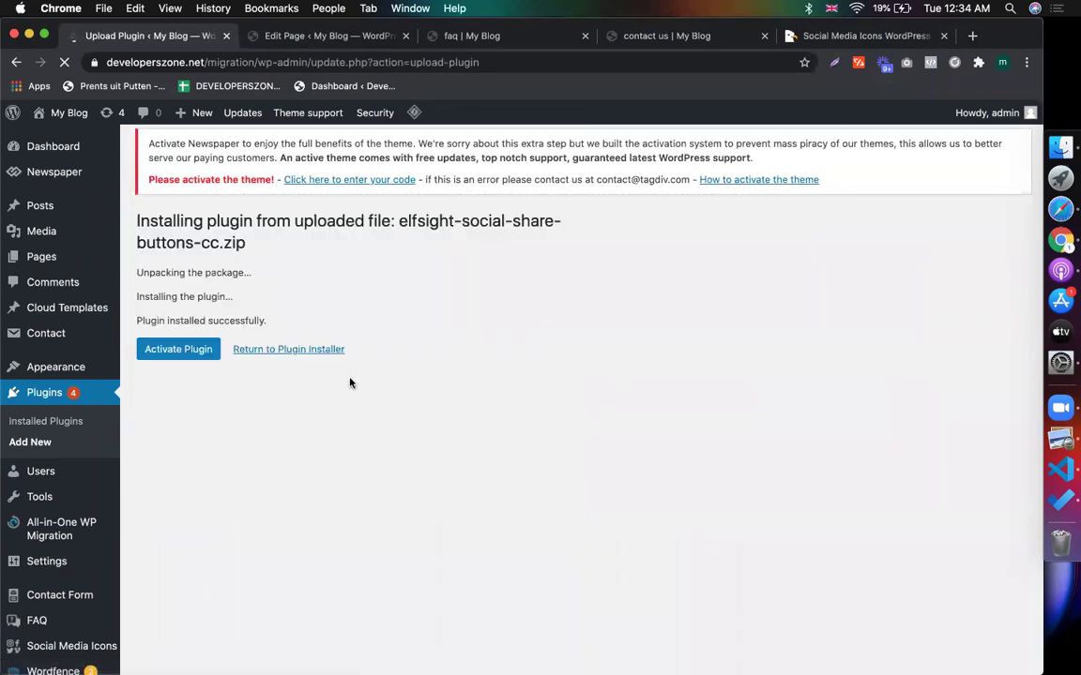
pyautogui.click(188, 349)
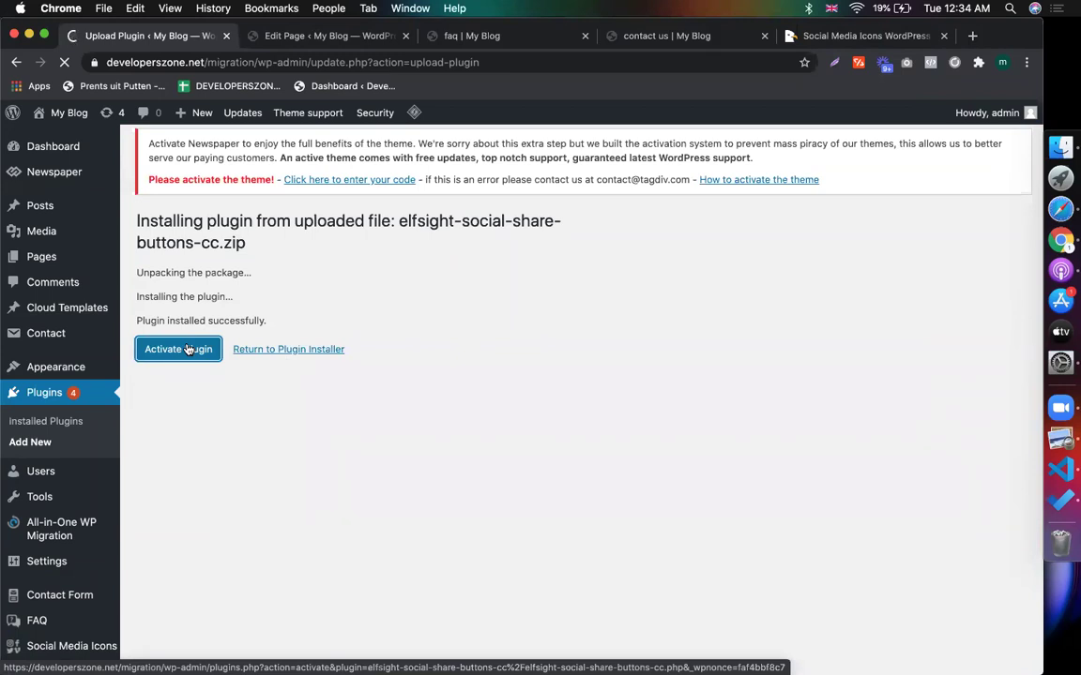
pyautogui.scroll(-4, 57, 544)
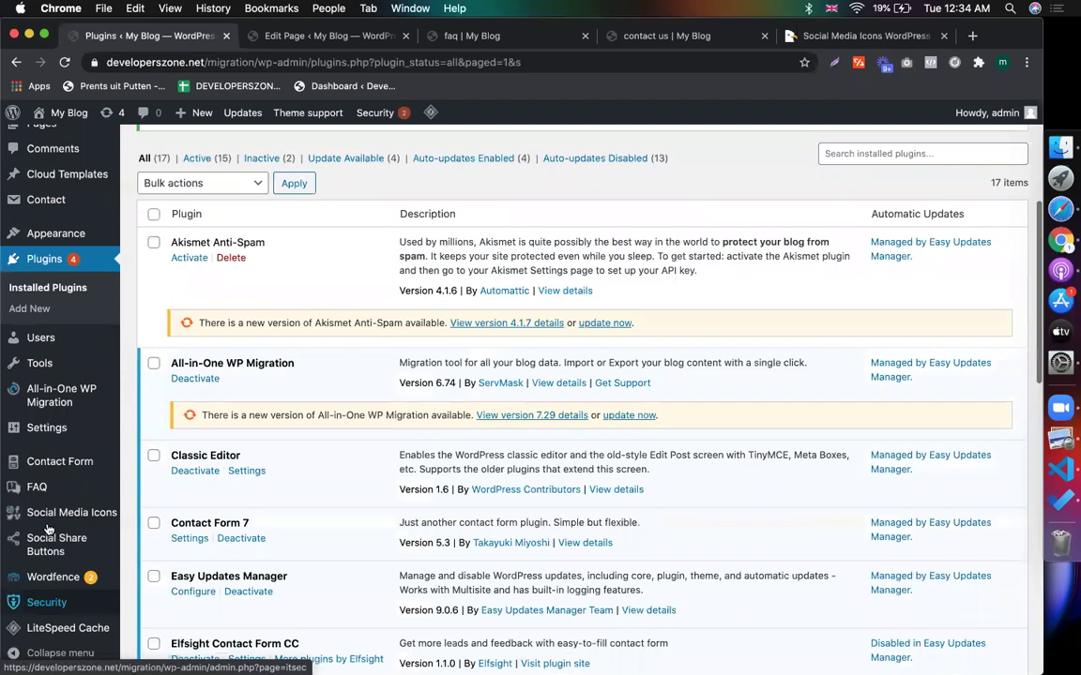
pyautogui.click(64, 550)
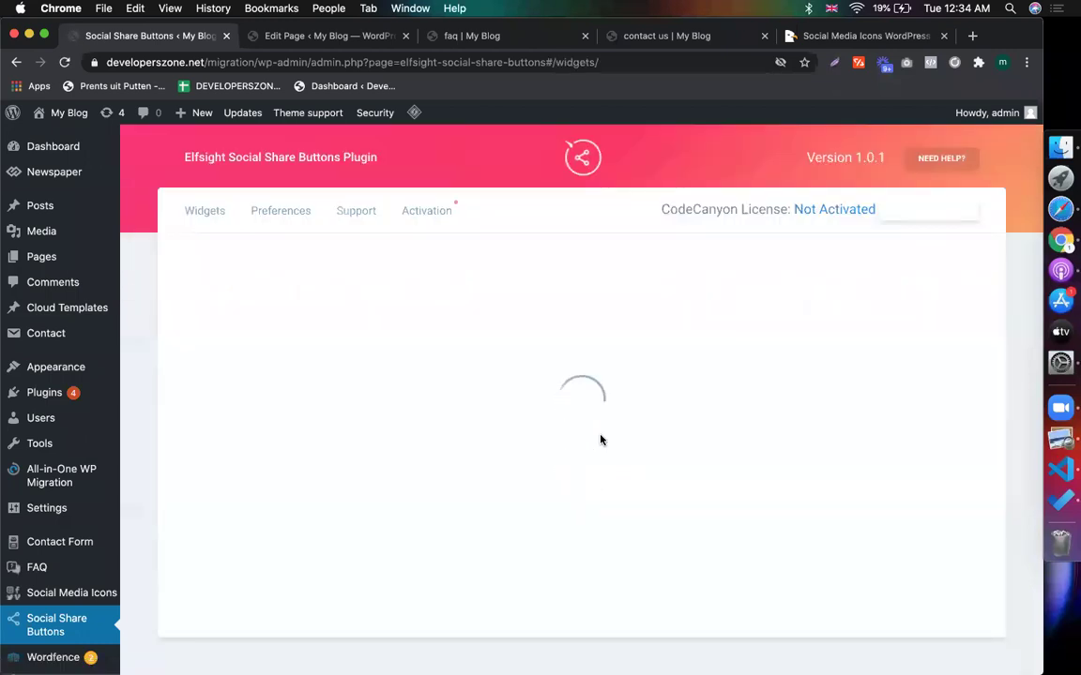
# Create a new share buttons widget and name it "social share".
pyautogui.scroll(-2, 600, 440)
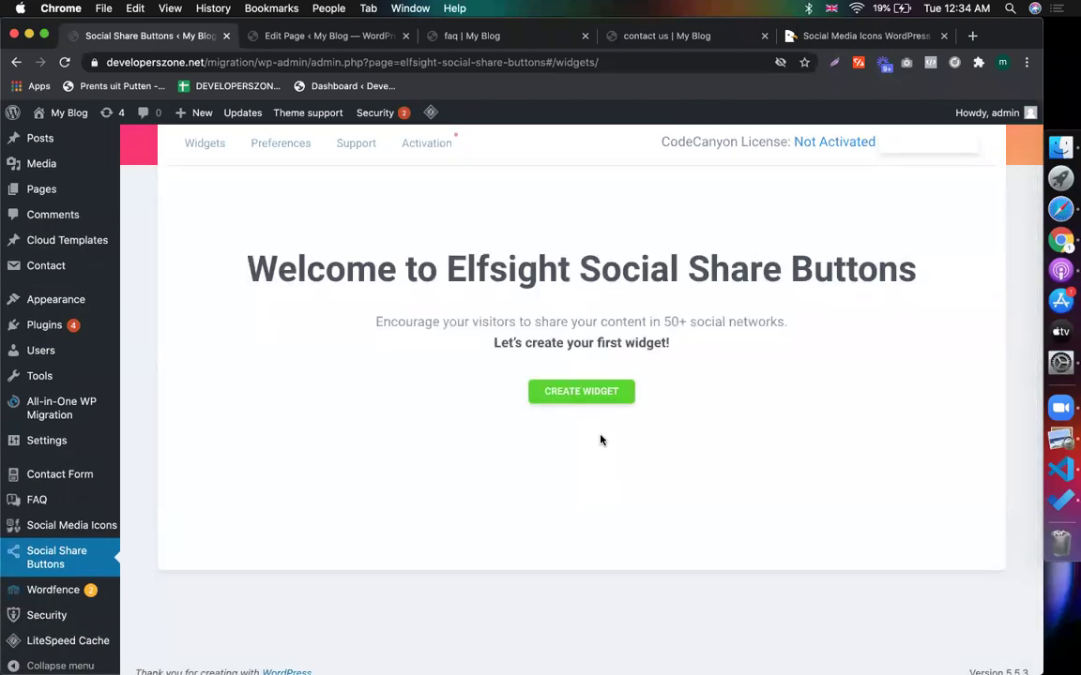
pyautogui.click(551, 394)
pyautogui.click(362, 415)
pyautogui.write('social sha')
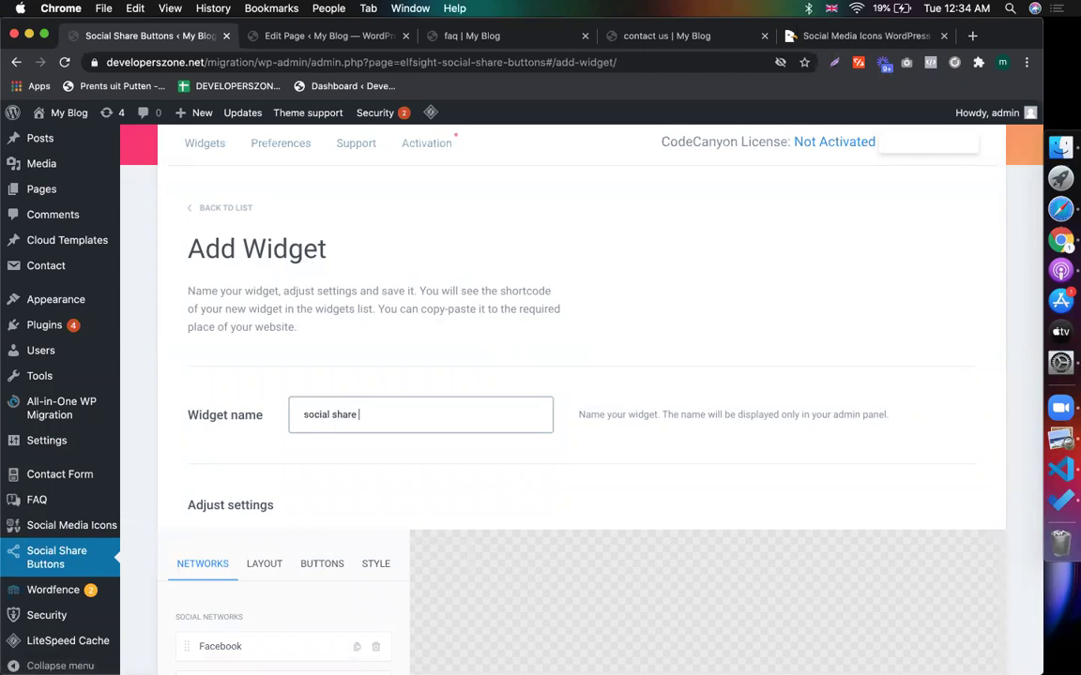
pyautogui.write('re')
# Look over the layout options and preview the share buttons with the Text and Icon elements switched off and back on in turn.
pyautogui.scroll(-5, 531, 400)
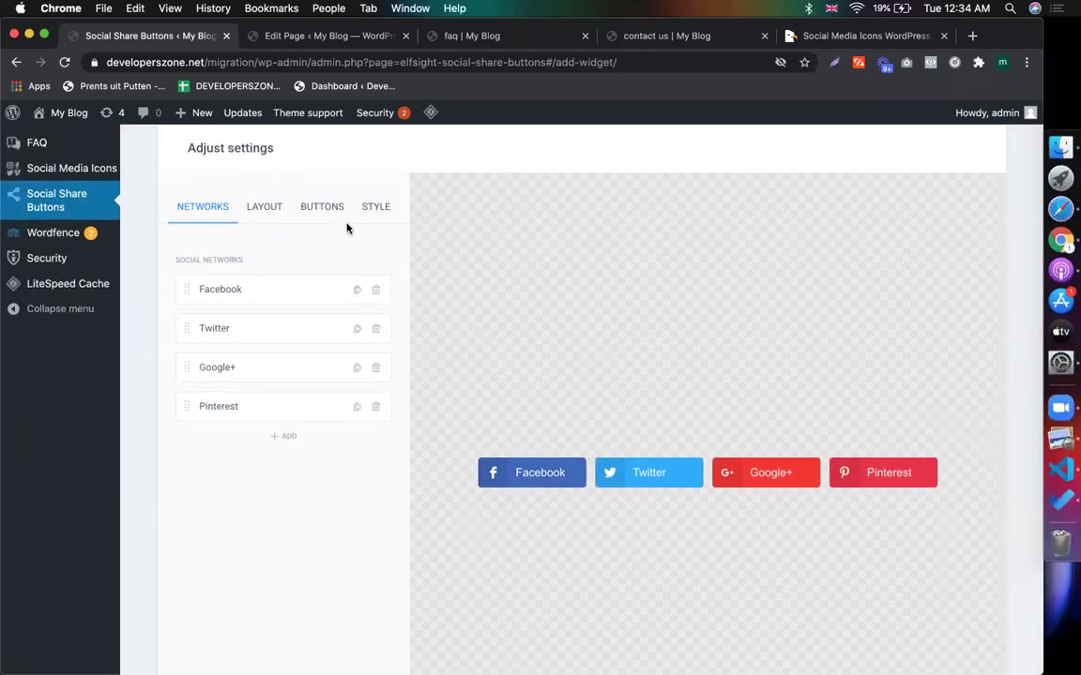
pyautogui.click(251, 211)
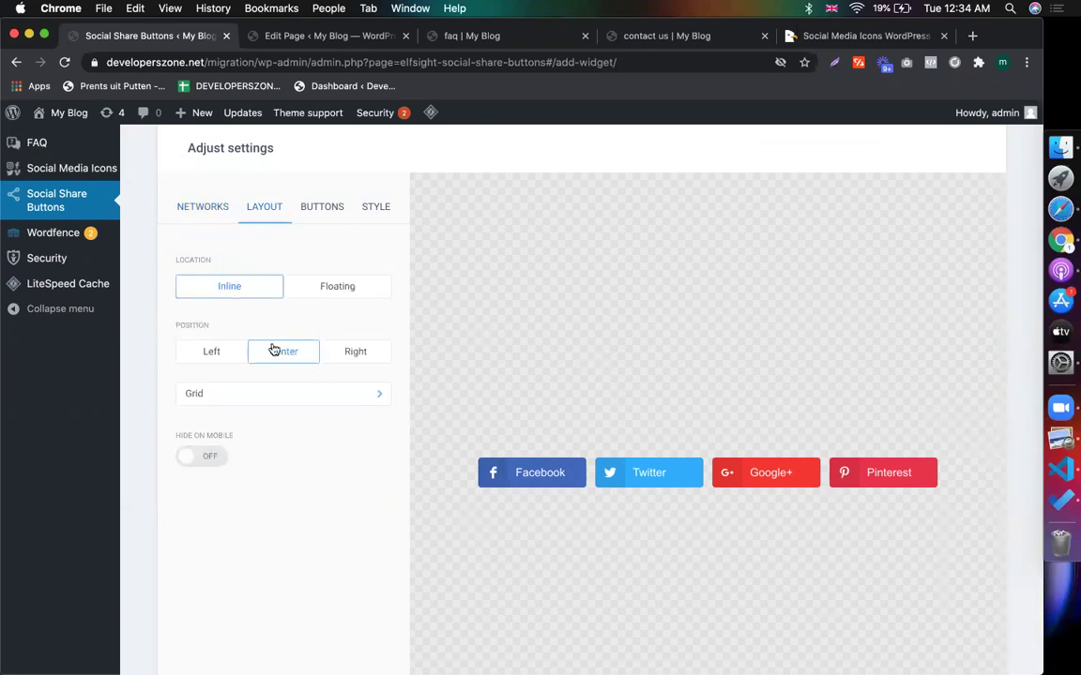
pyautogui.click(317, 215)
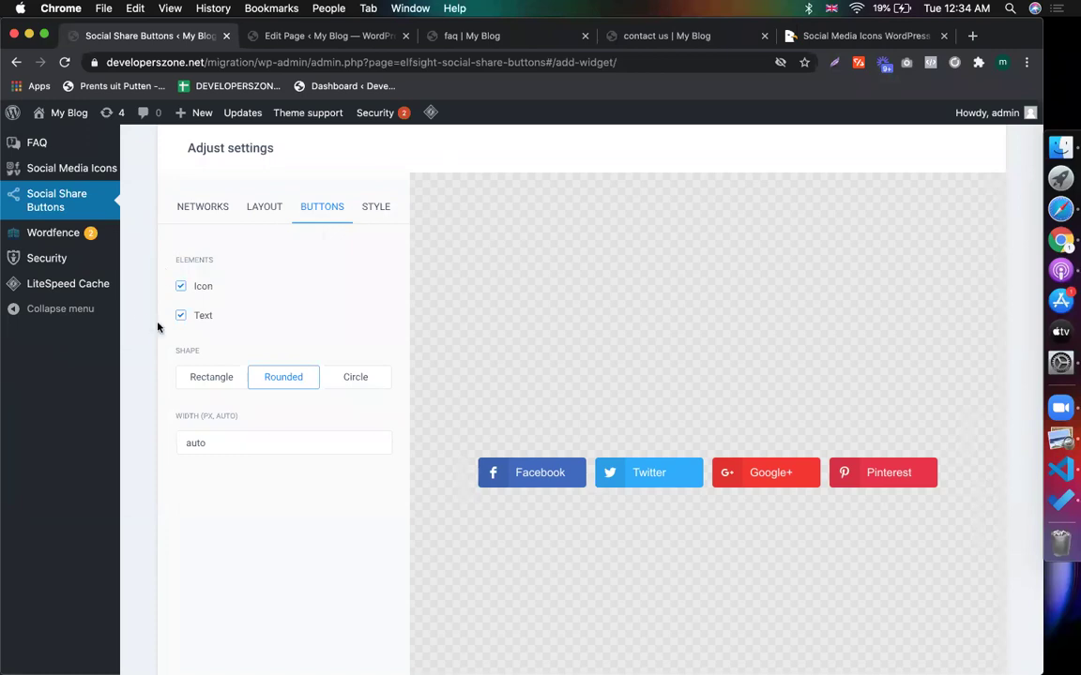
pyautogui.click(180, 317)
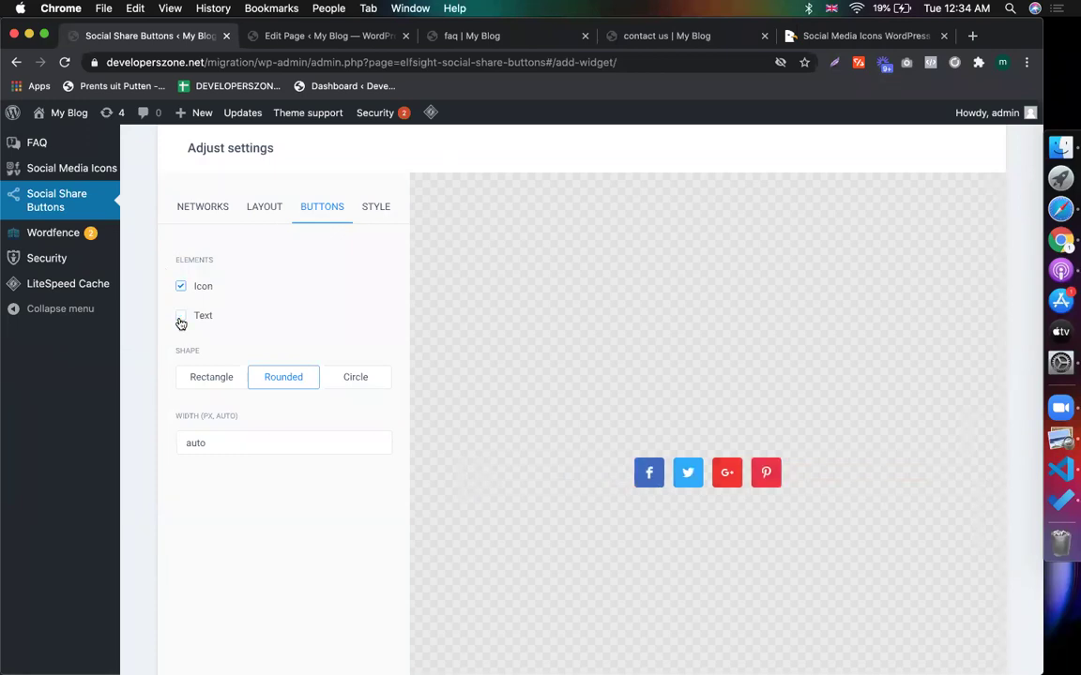
pyautogui.click(182, 318)
pyautogui.click(183, 290)
pyautogui.click(182, 288)
# Compare the Circle and Rectangle button shapes in the preview and set the shape to Circle.
pyautogui.click(386, 384)
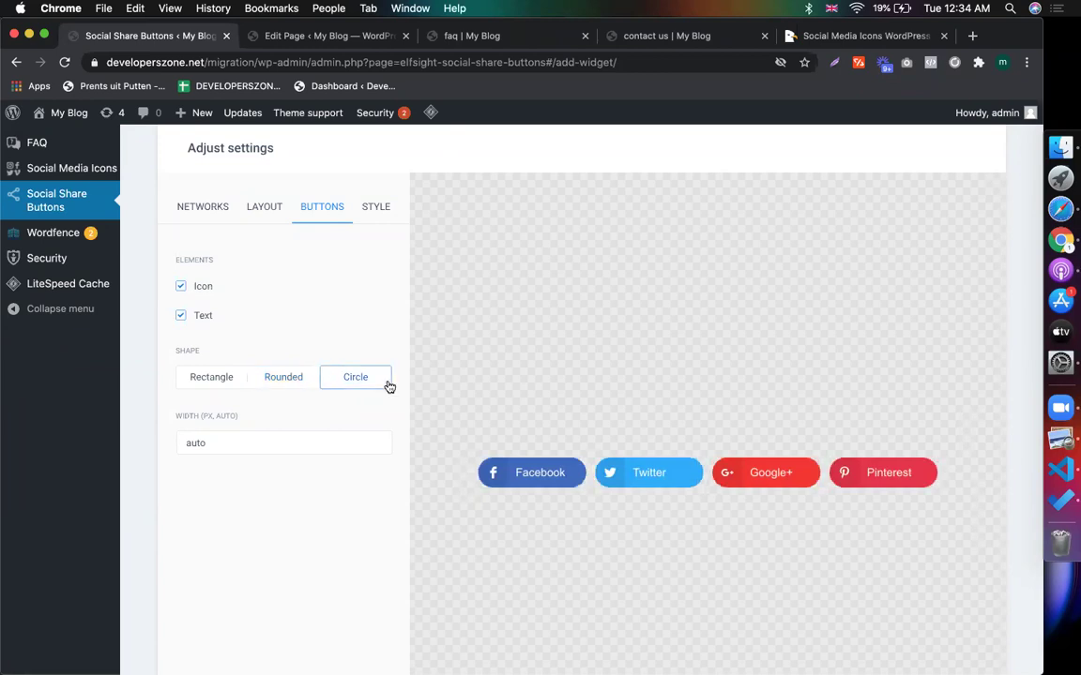
pyautogui.click(211, 382)
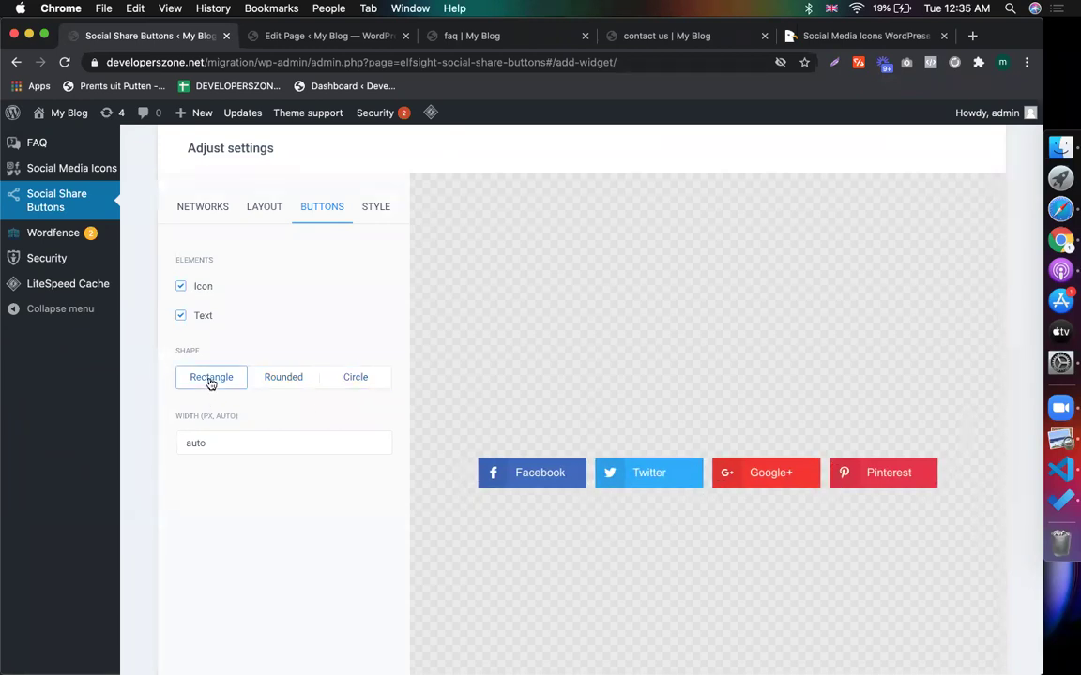
pyautogui.click(335, 386)
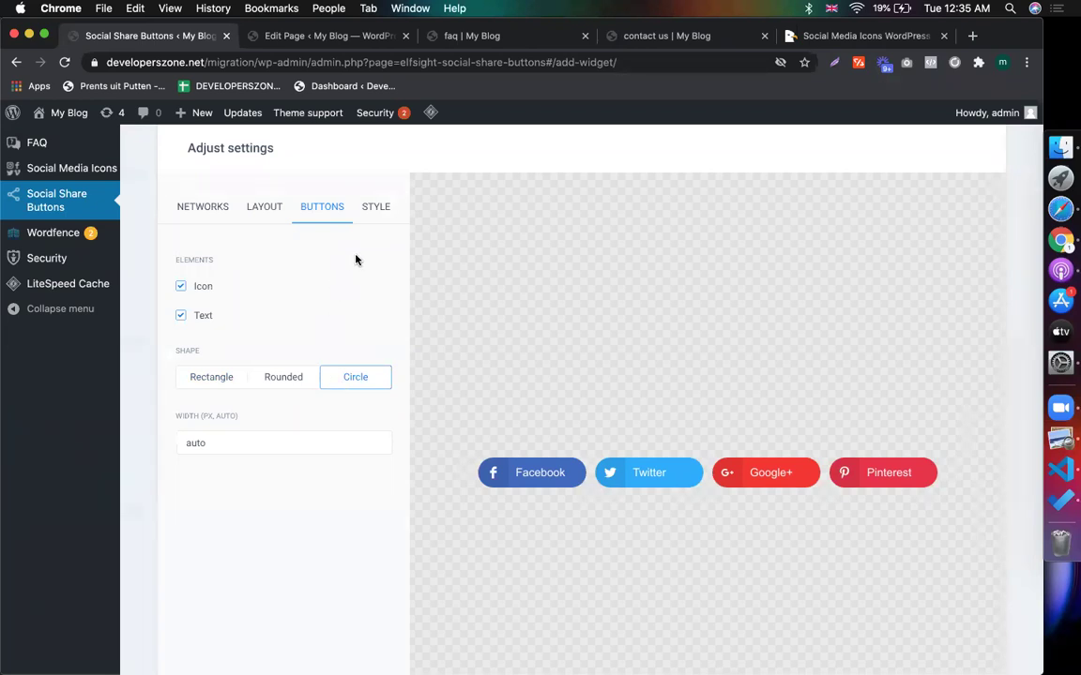
# Remove Pinterest from the widget's social networks and check the Facebook entry's settings.
pyautogui.click(258, 208)
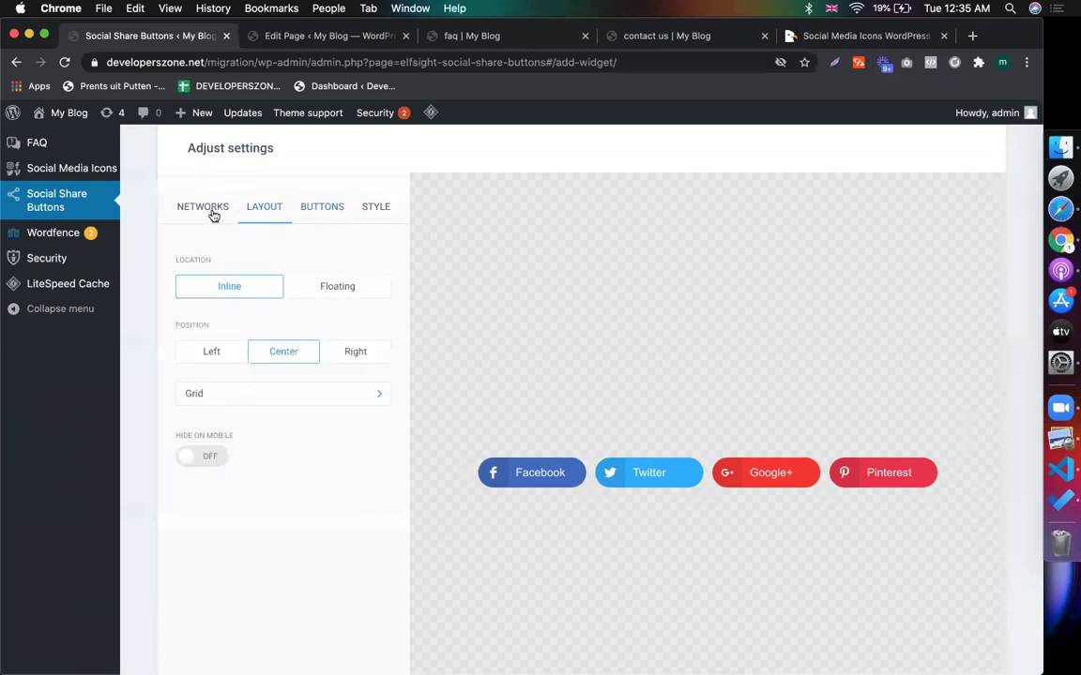
pyautogui.click(209, 210)
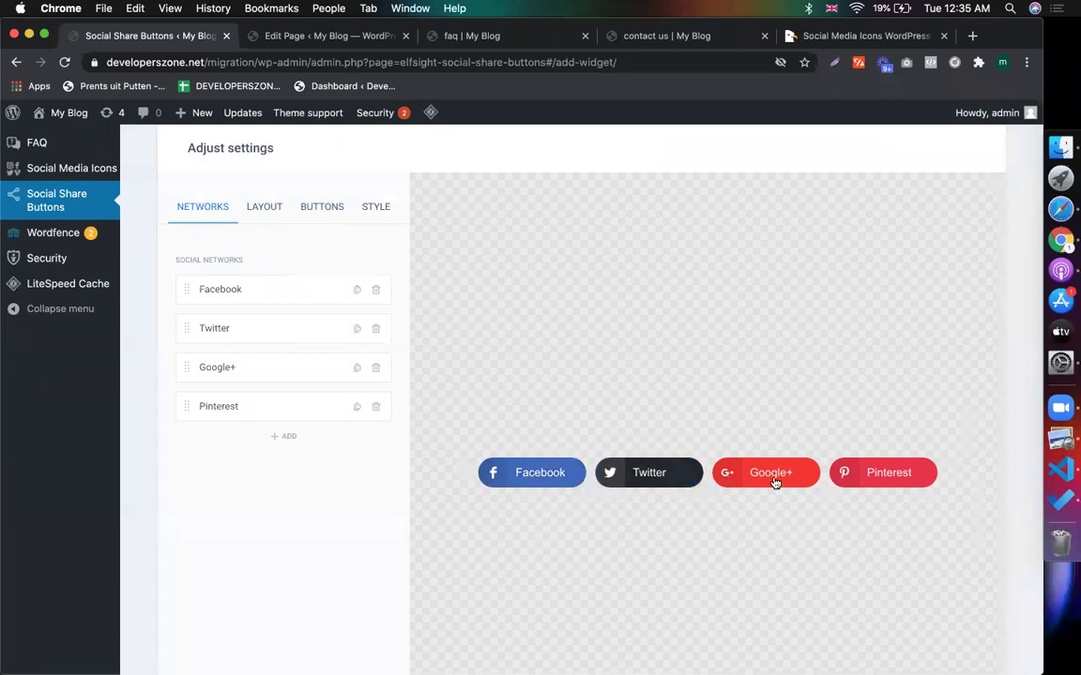
pyautogui.click(376, 408)
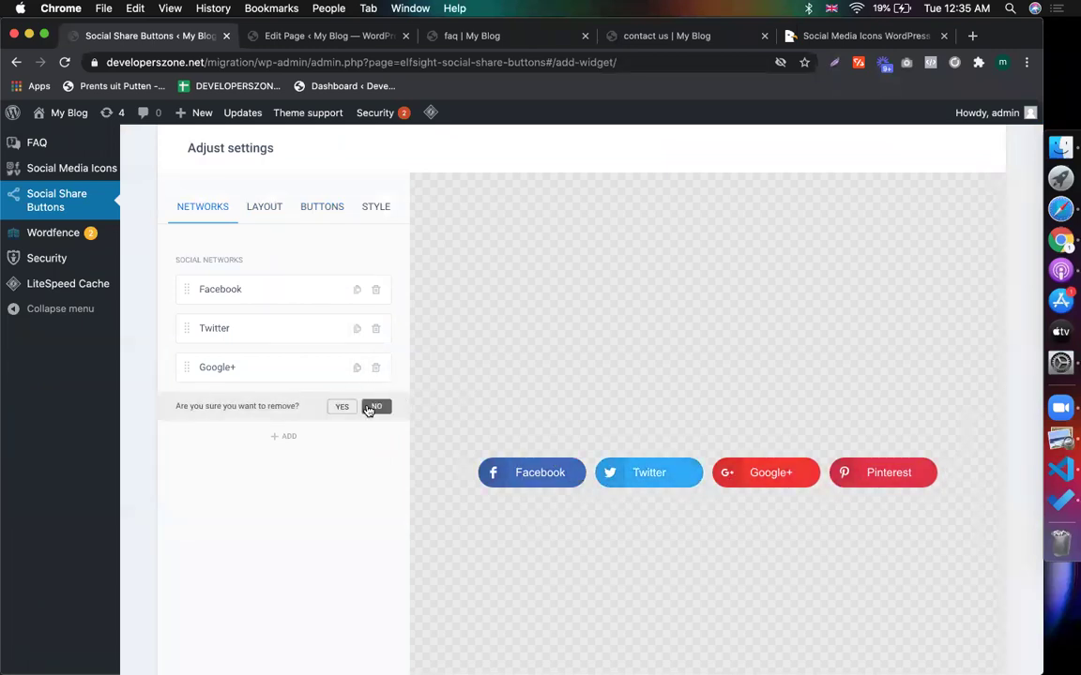
pyautogui.click(345, 406)
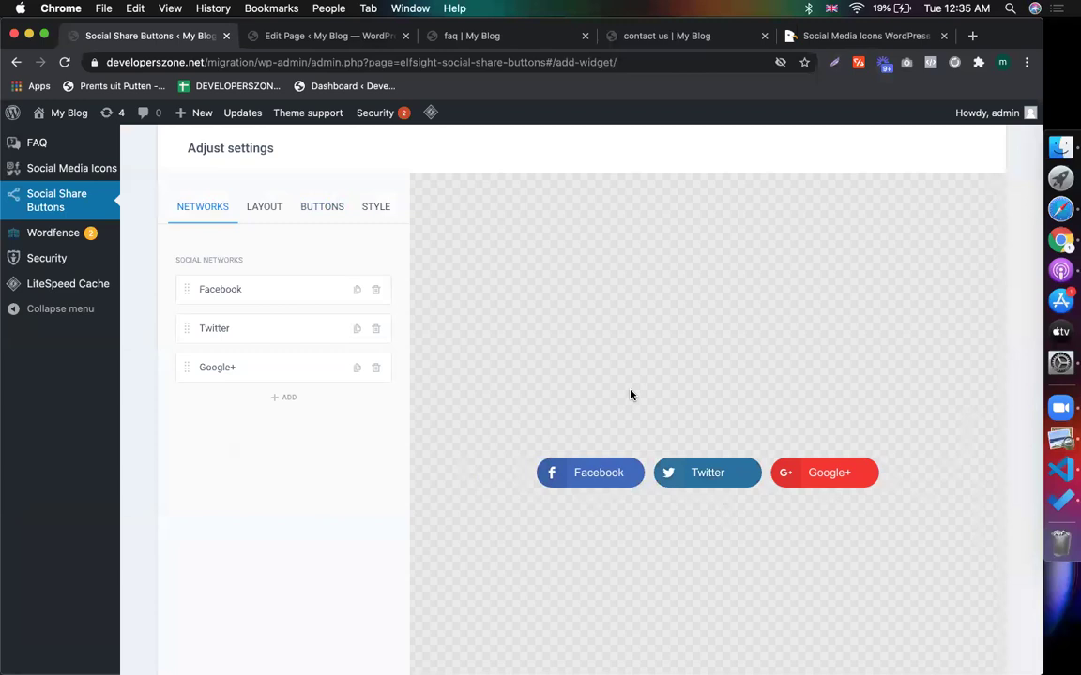
pyautogui.click(280, 297)
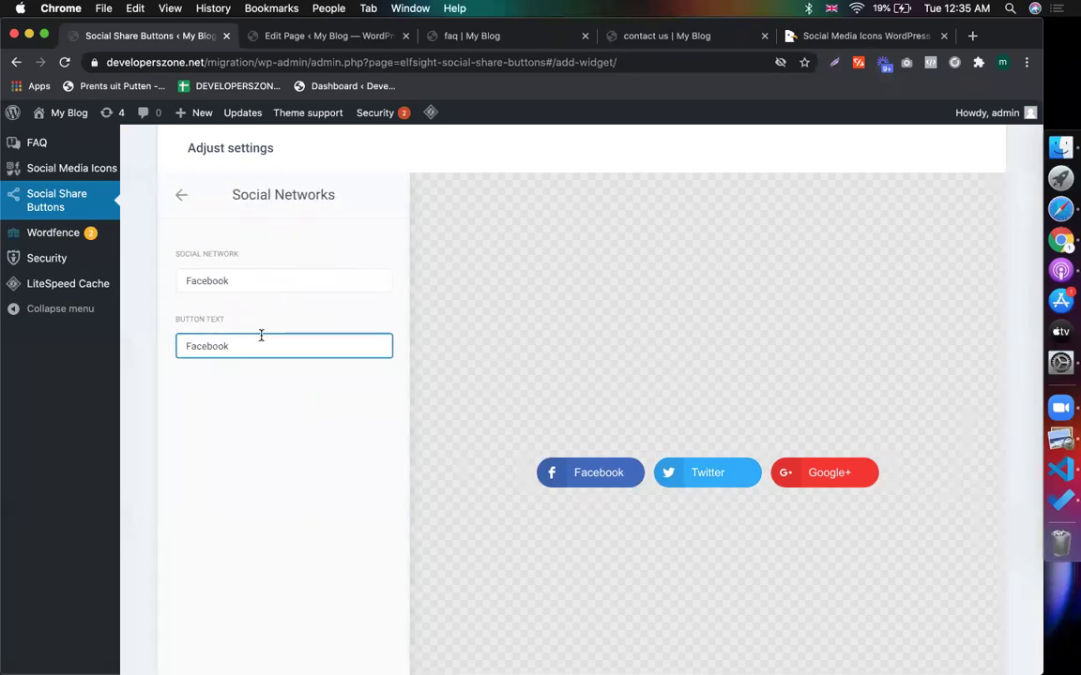
pyautogui.click(181, 195)
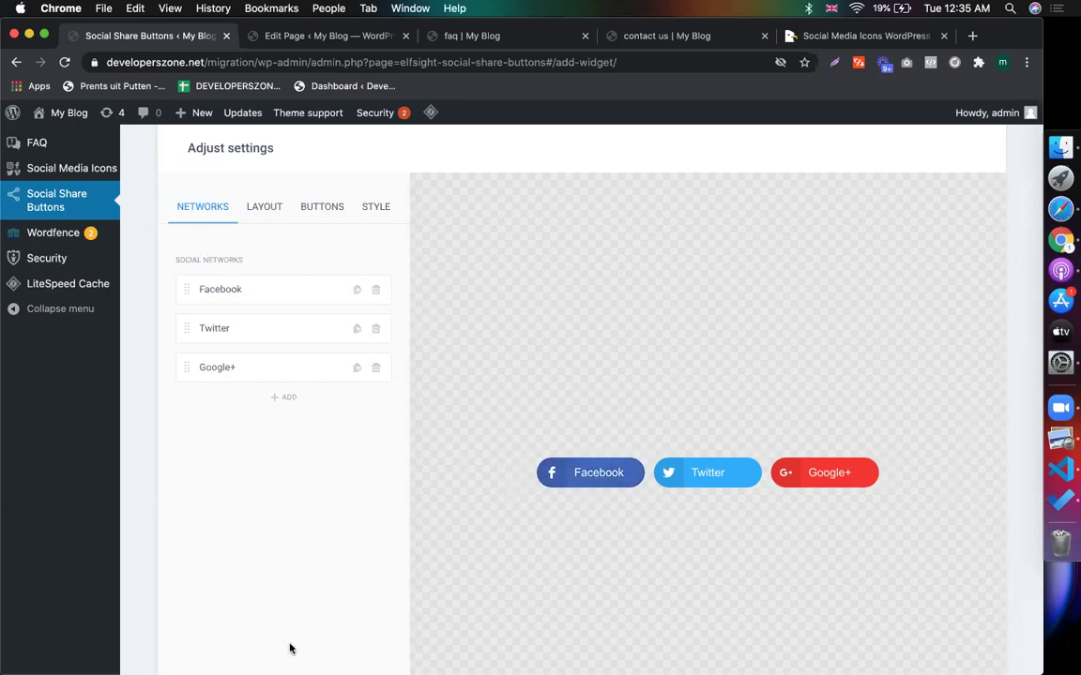
# Save the "social share" widget and copy its shortcode from the widgets list.
pyautogui.scroll(-5, 282, 619)
pyautogui.click(201, 584)
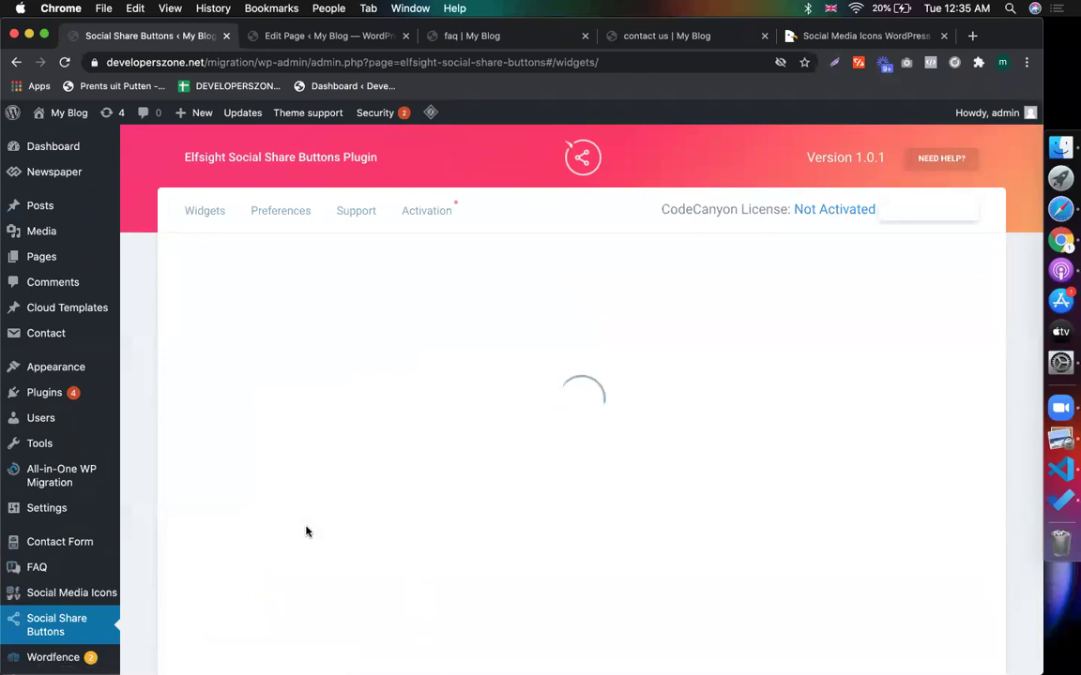
pyautogui.click(492, 443)
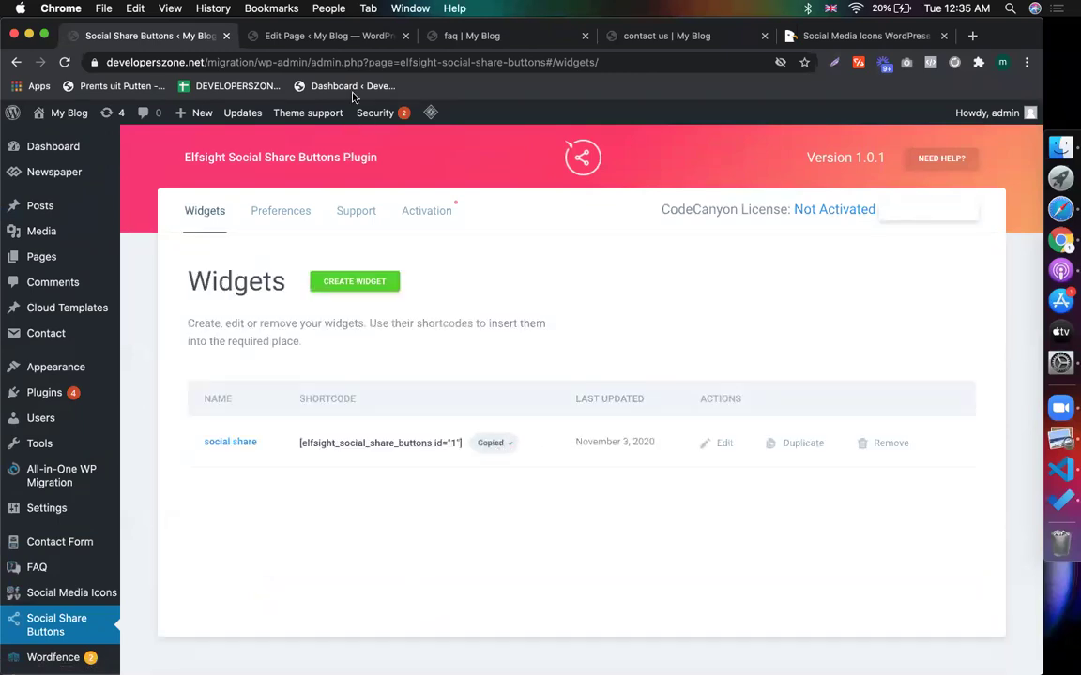
# Paste the share buttons shortcode on a new line under [elfsight_faq id="1"] in the faq page and update the page.
pyautogui.click(328, 36)
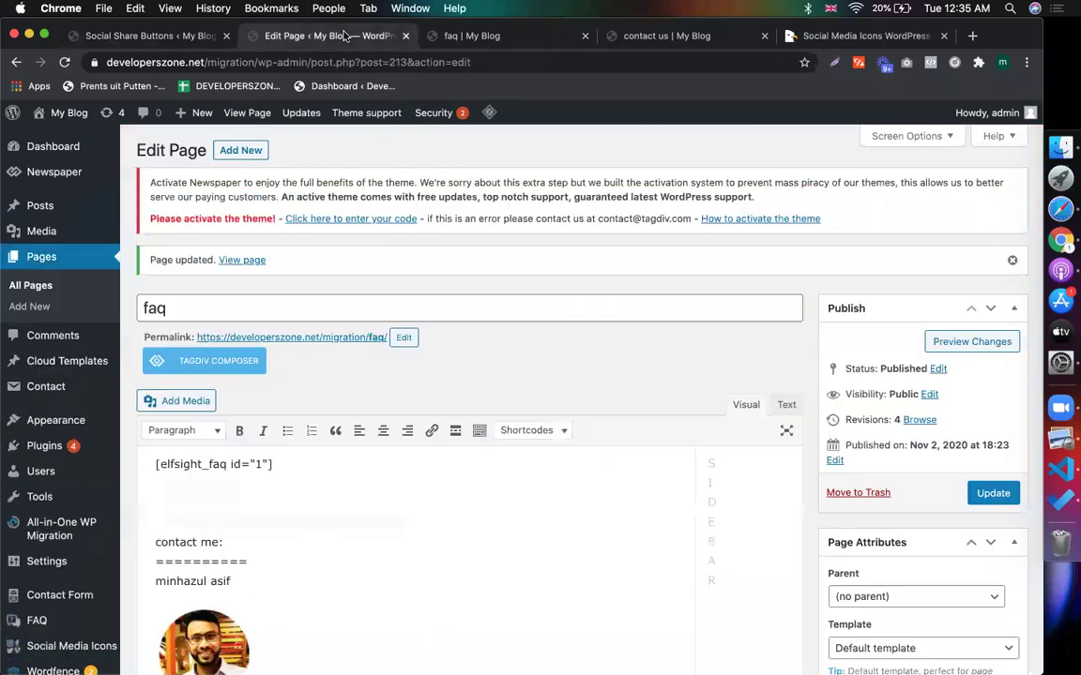
pyautogui.click(505, 41)
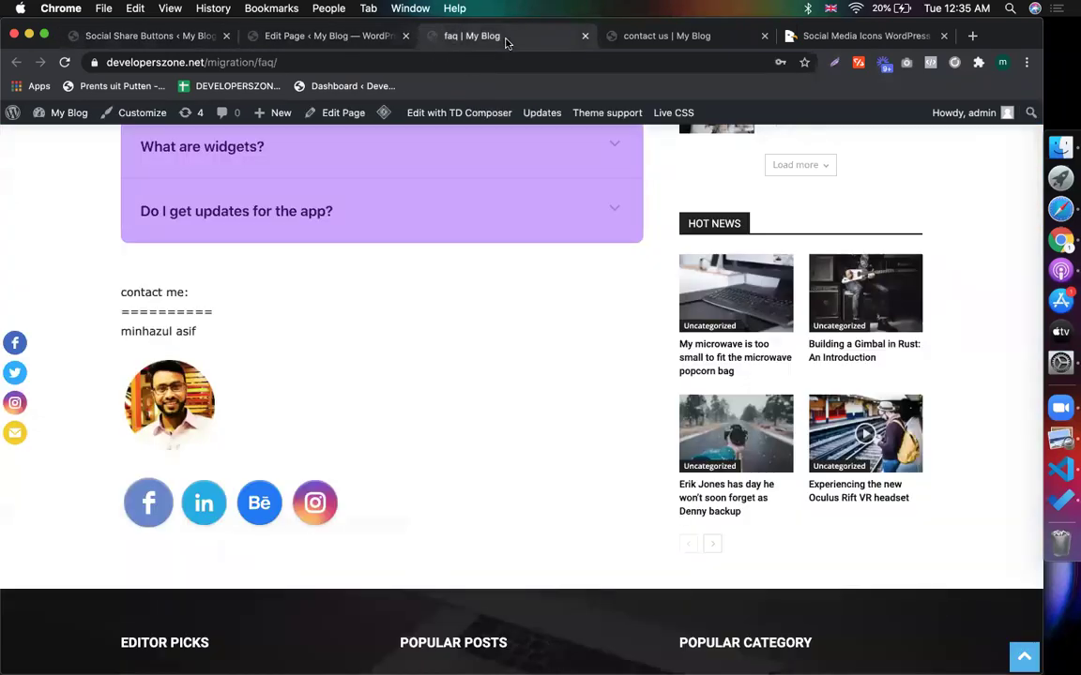
pyautogui.click(319, 38)
pyautogui.scroll(-2, 333, 362)
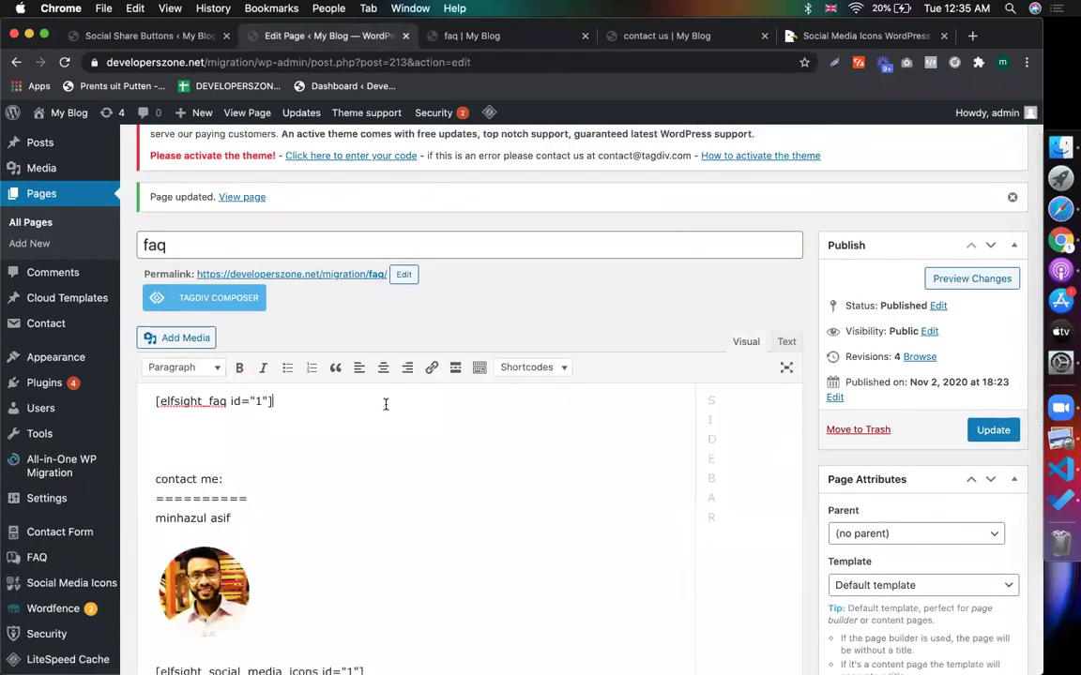
pyautogui.press('Return')
pyautogui.press('super+v')
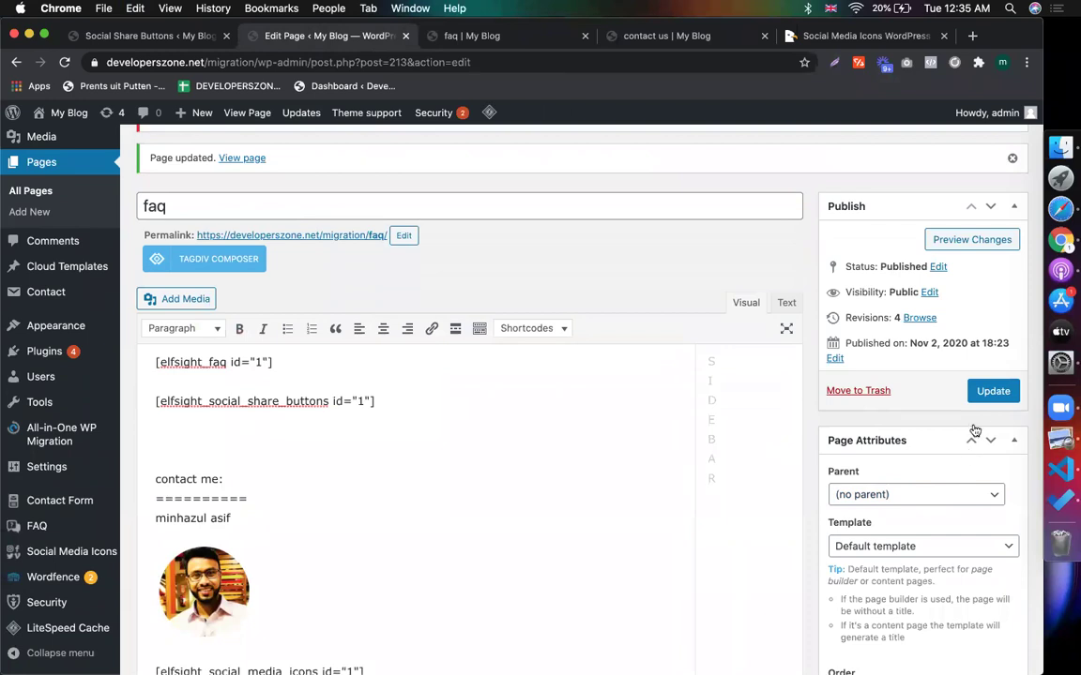
pyautogui.click(992, 391)
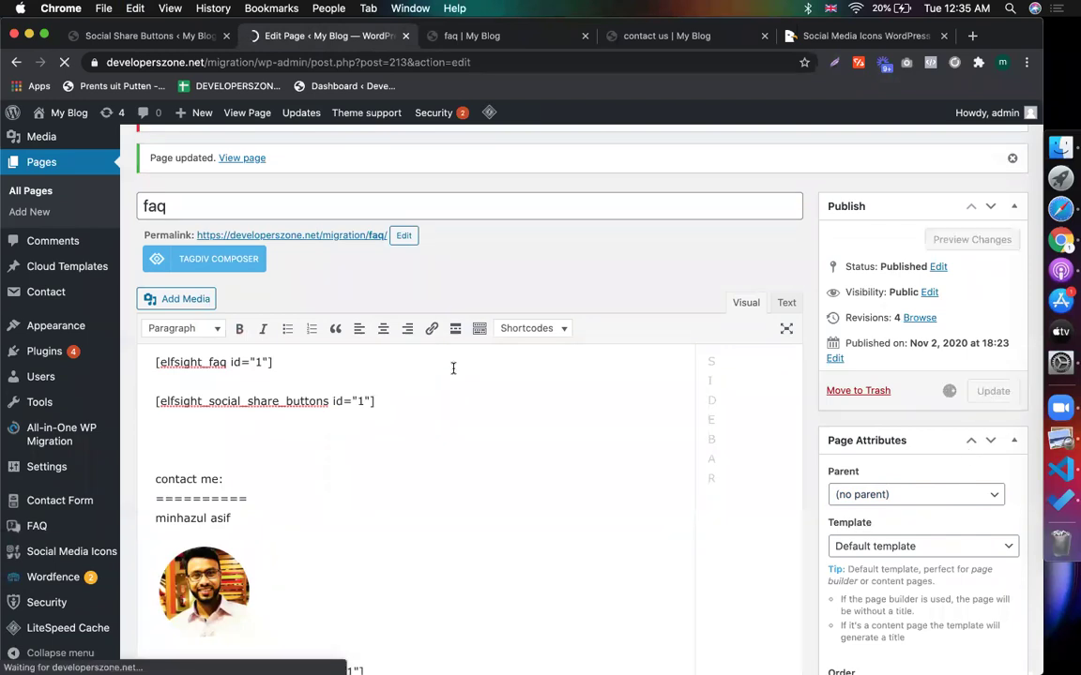
# Reload the published faq page and examine the share buttons below the FAQ accordion.
pyautogui.click(507, 39)
pyautogui.press('super+r')
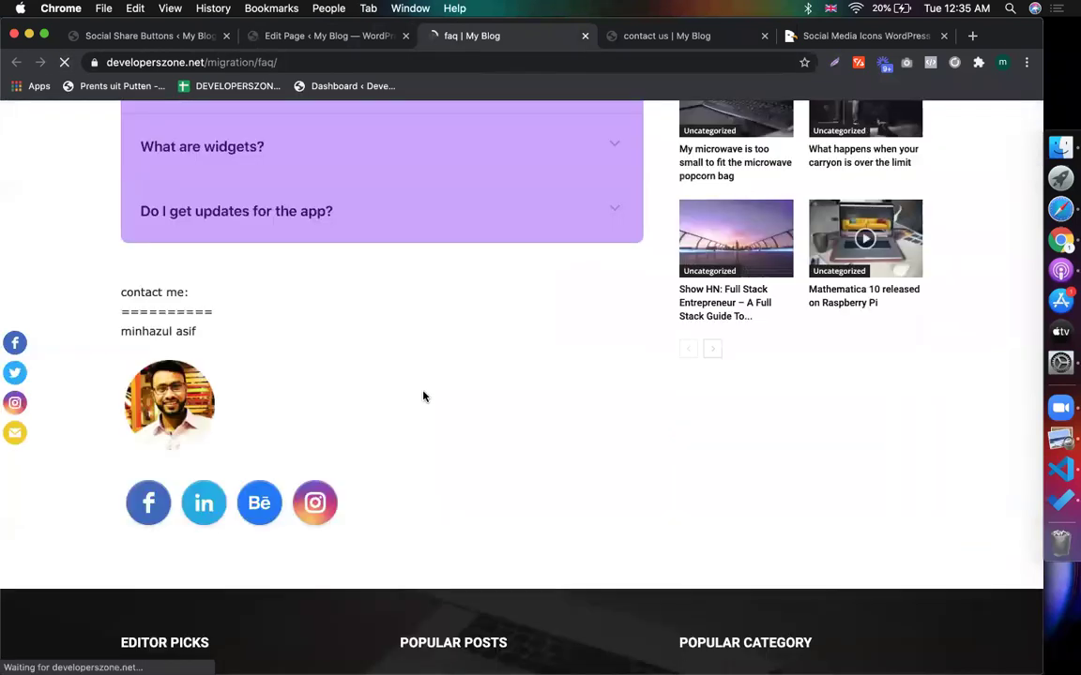
pyautogui.scroll(10, 477, 403)
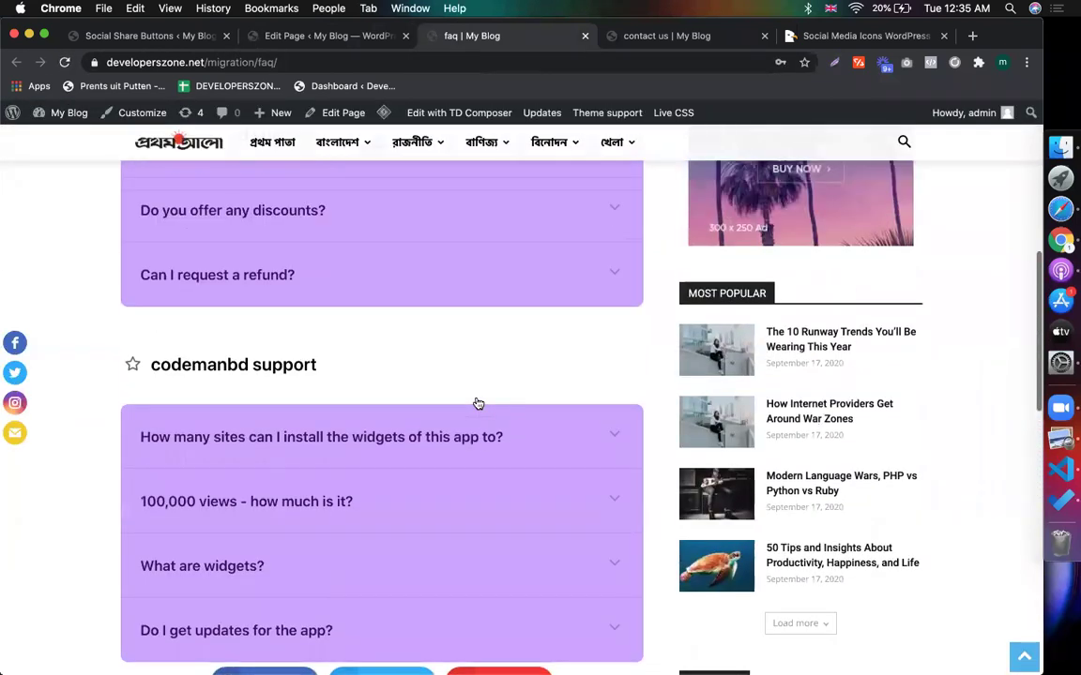
pyautogui.scroll(-8, 288, 276)
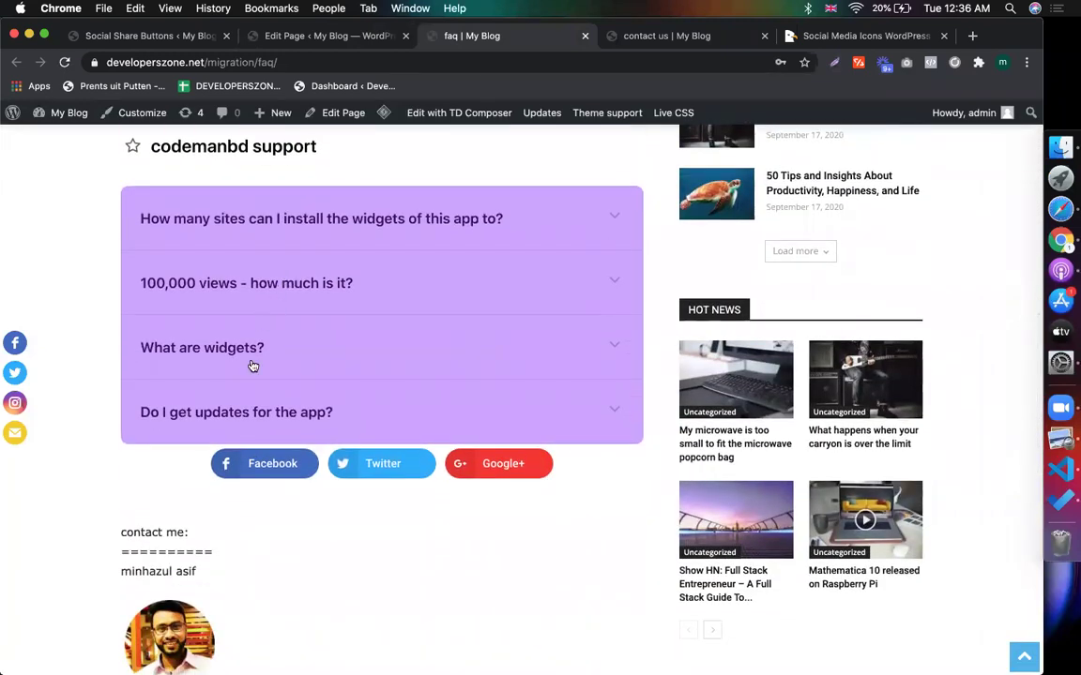
# Test the Facebook share button, close the popup window it opens, and look over the surrounding faq page content.
pyautogui.click(292, 464)
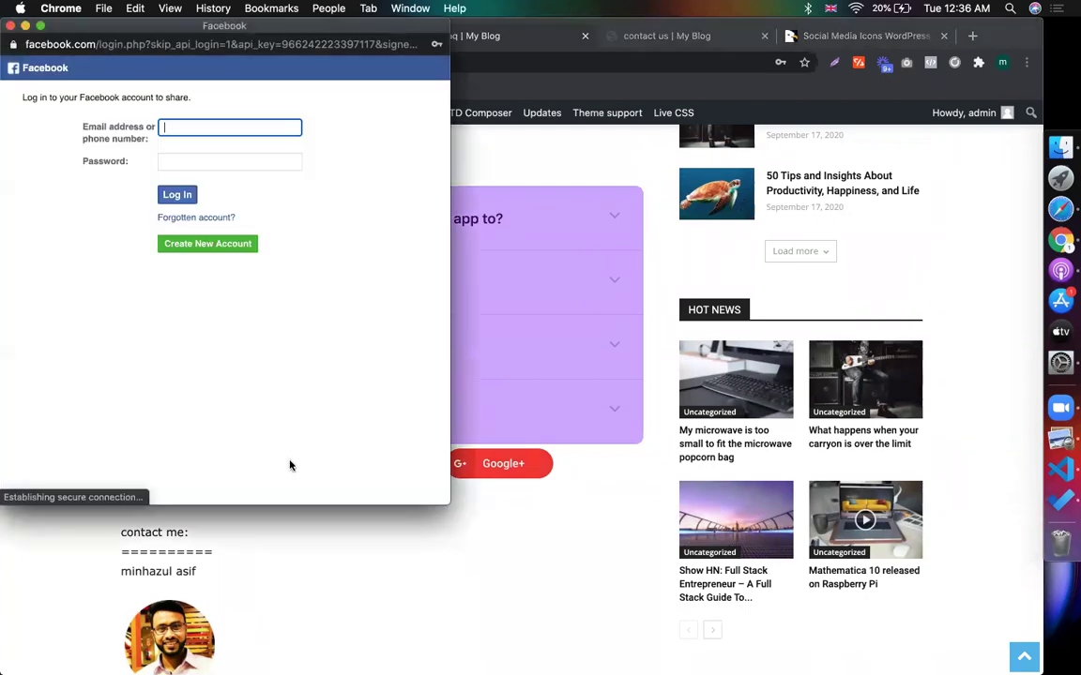
pyautogui.click(10, 26)
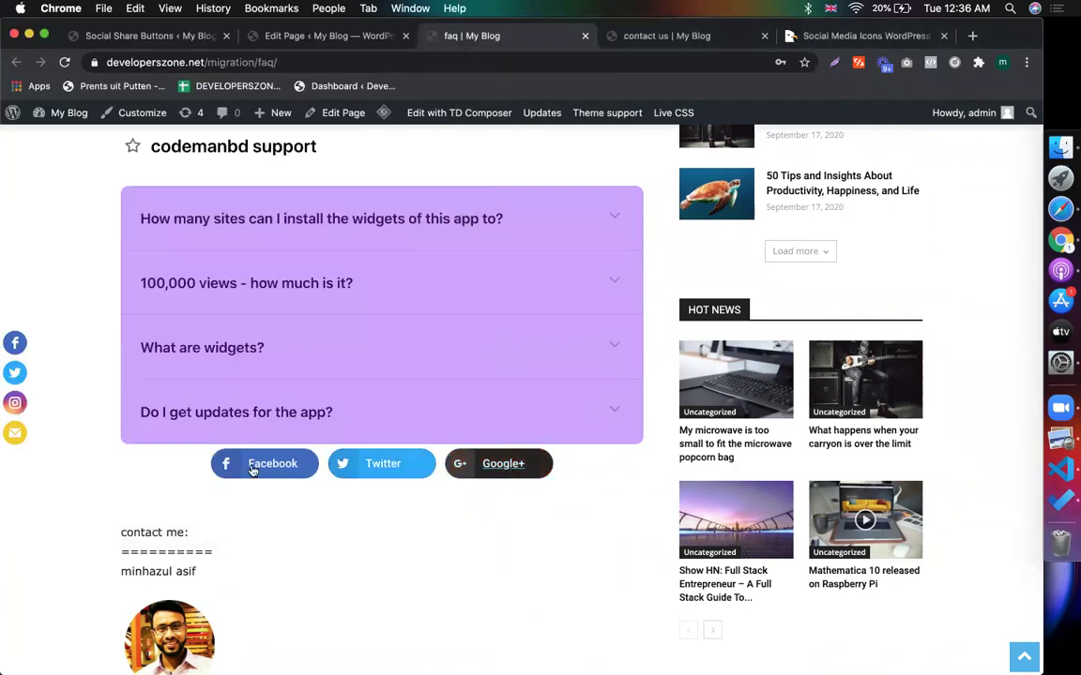
pyautogui.scroll(-2, 470, 491)
pyautogui.scroll(5, 463, 492)
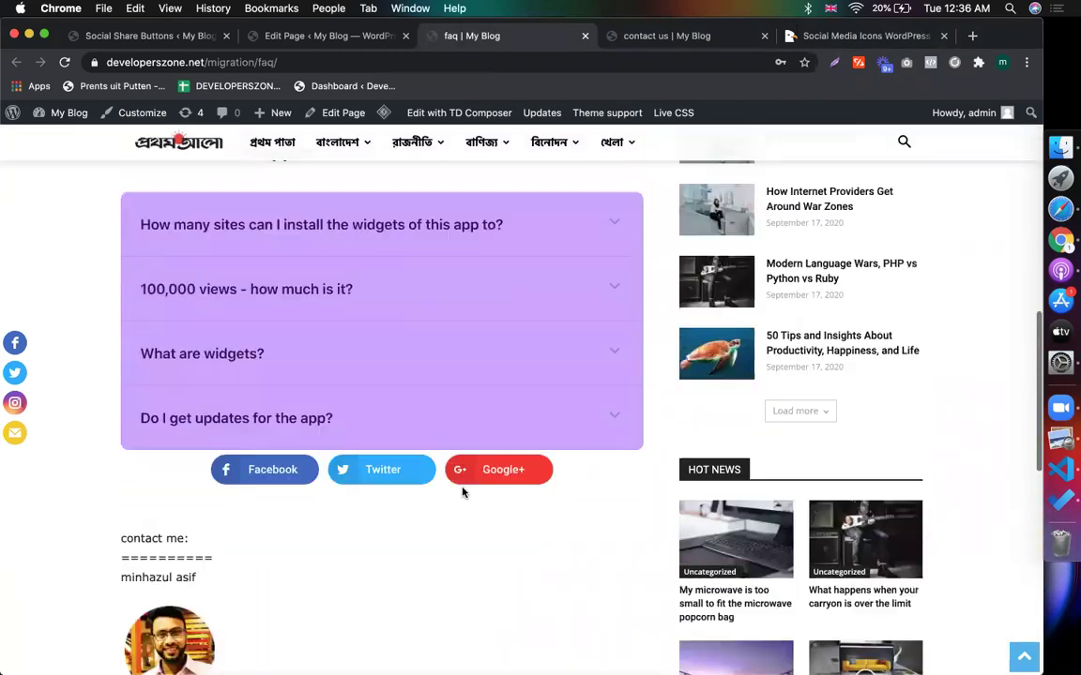